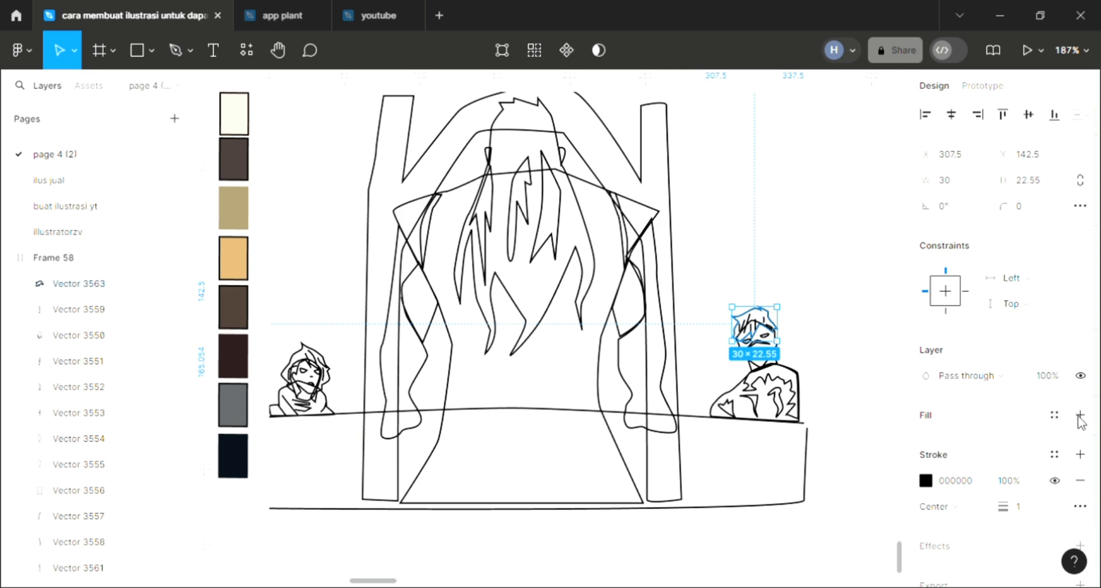
Fill the right-hand character's hair shape with grey 5C5E60 sampled from the palette swatches and send it to the back
{"action": "left_click", "coordinate": [1080, 416]}
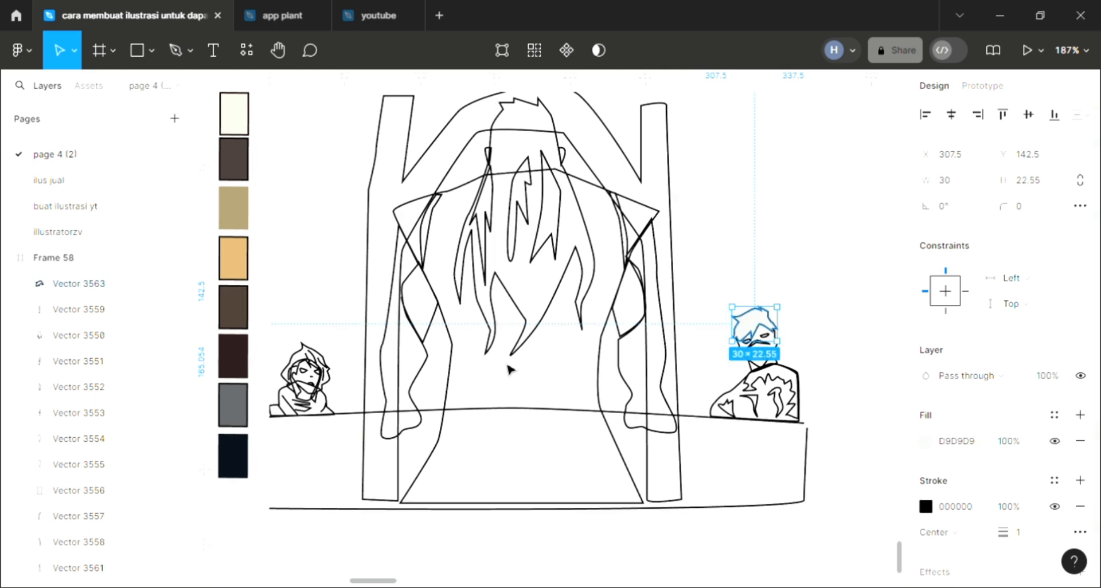
{"action": "key", "text": "bracketleft"}
{"action": "scroll", "coordinate": [505, 362], "scroll_direction": "down", "scroll_amount": 2, "text": "ctrl"}
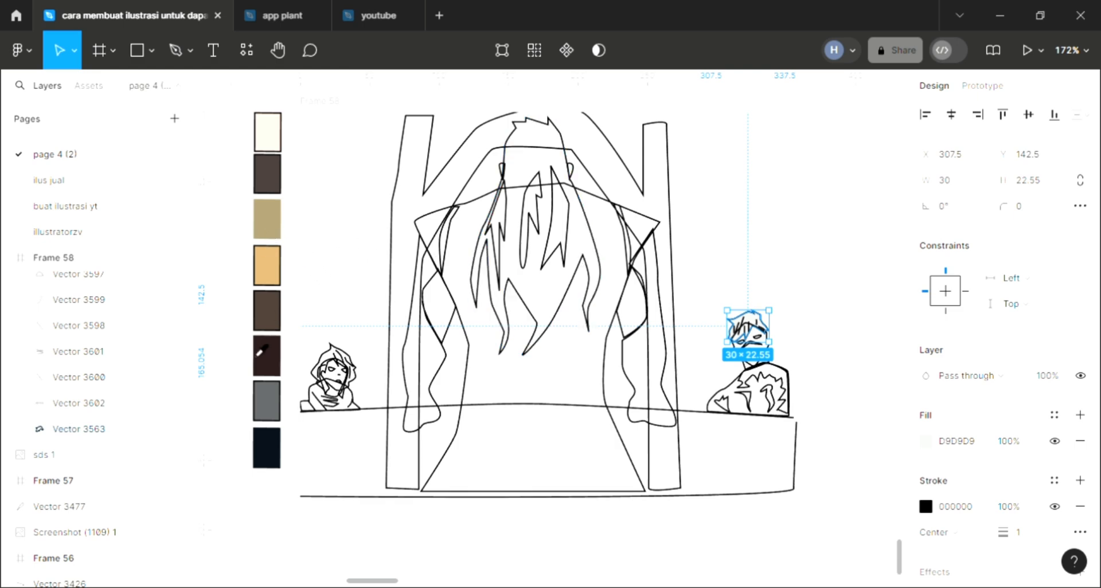
{"action": "left_click", "coordinate": [267, 400]}
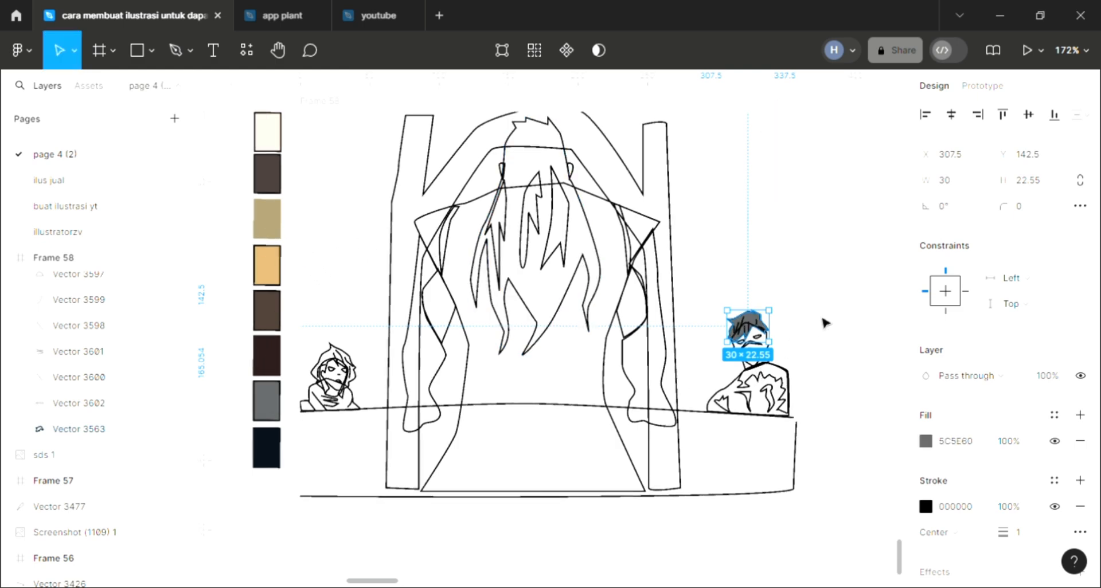
{"action": "left_click", "coordinate": [810, 346]}
Fill both eyes of the right-hand character with dark brown 453A38 sampled from the palette swatches
{"action": "scroll", "coordinate": [762, 349], "scroll_direction": "up", "scroll_amount": 4, "text": "ctrl"}
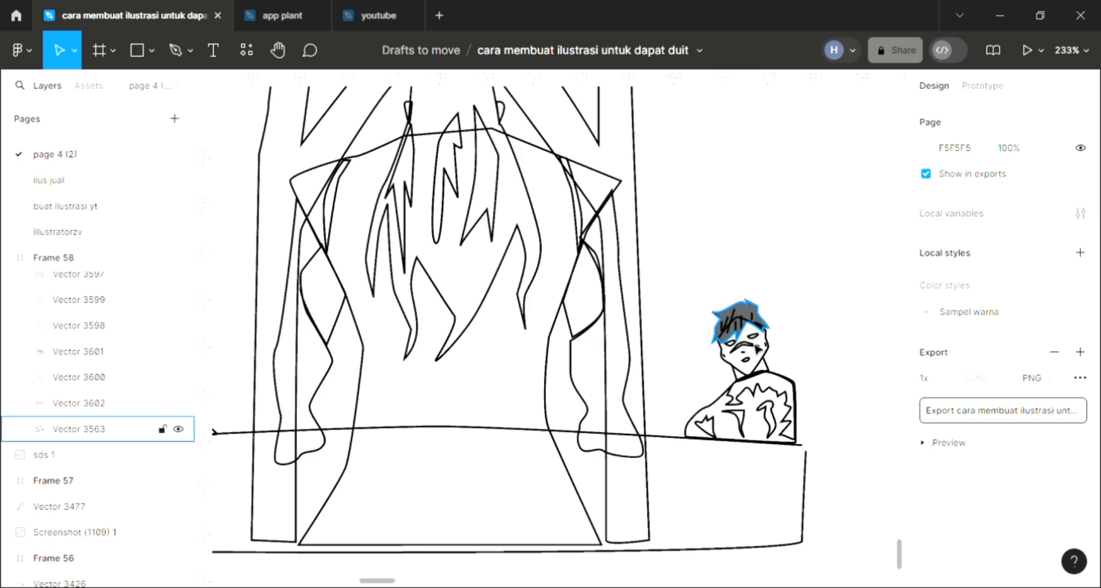
{"action": "scroll", "coordinate": [761, 351], "scroll_direction": "up", "scroll_amount": 2, "text": "ctrl"}
{"action": "left_click", "coordinate": [752, 334]}
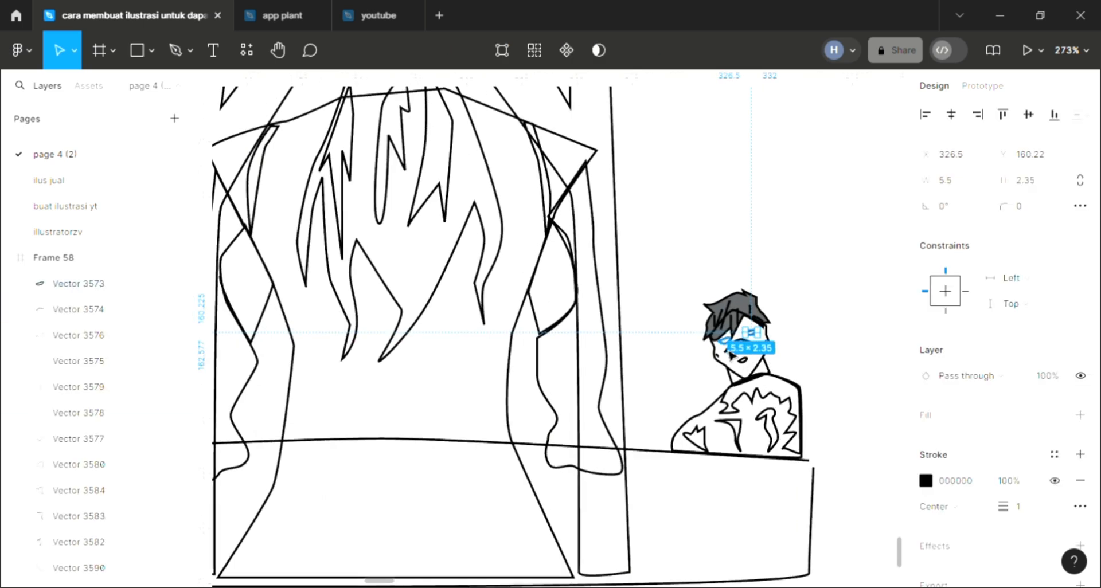
{"action": "left_click", "coordinate": [723, 340], "text": "shift"}
{"action": "scroll", "coordinate": [714, 351], "scroll_direction": "down", "scroll_amount": 4, "text": "ctrl"}
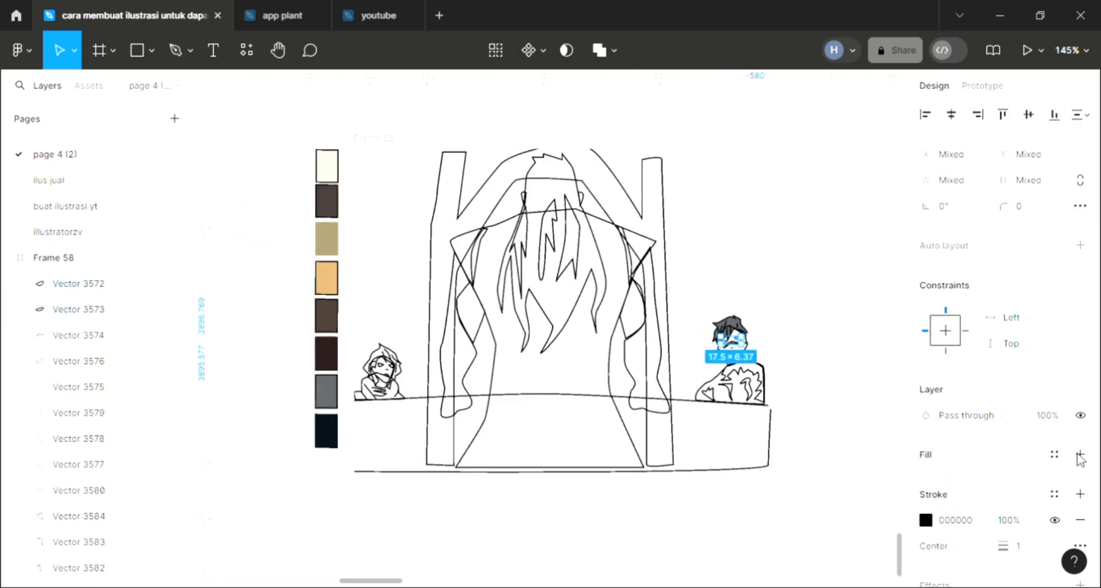
{"action": "key", "text": "i"}
{"action": "left_click", "coordinate": [331, 211]}
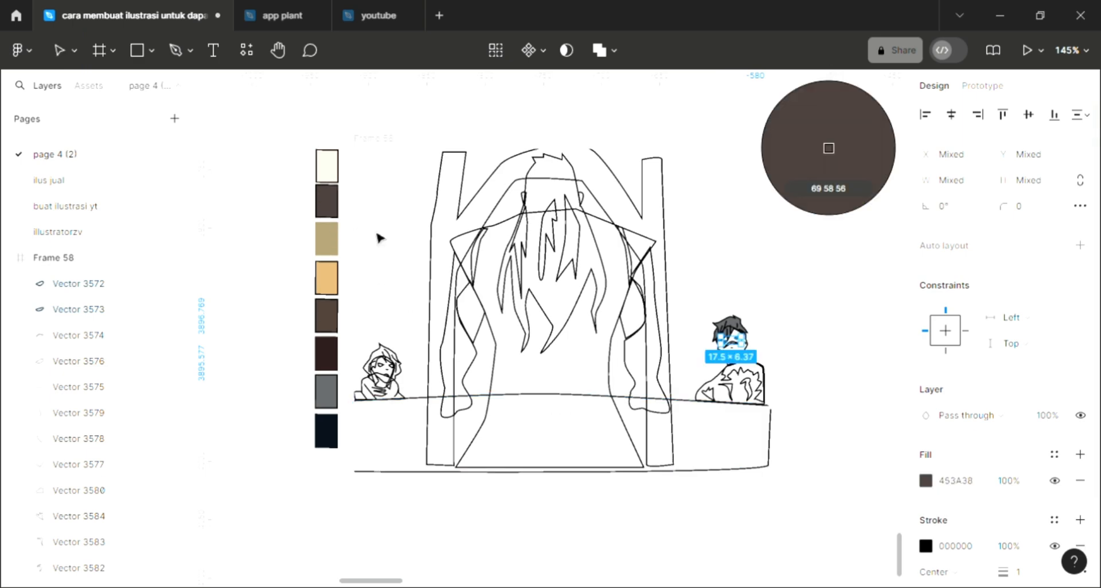
{"action": "left_click", "coordinate": [777, 324]}
Fill the curved shape across the right-hand character's nose with a colour sampled from the drawing
{"action": "scroll", "coordinate": [743, 352], "scroll_direction": "up", "scroll_amount": 5}
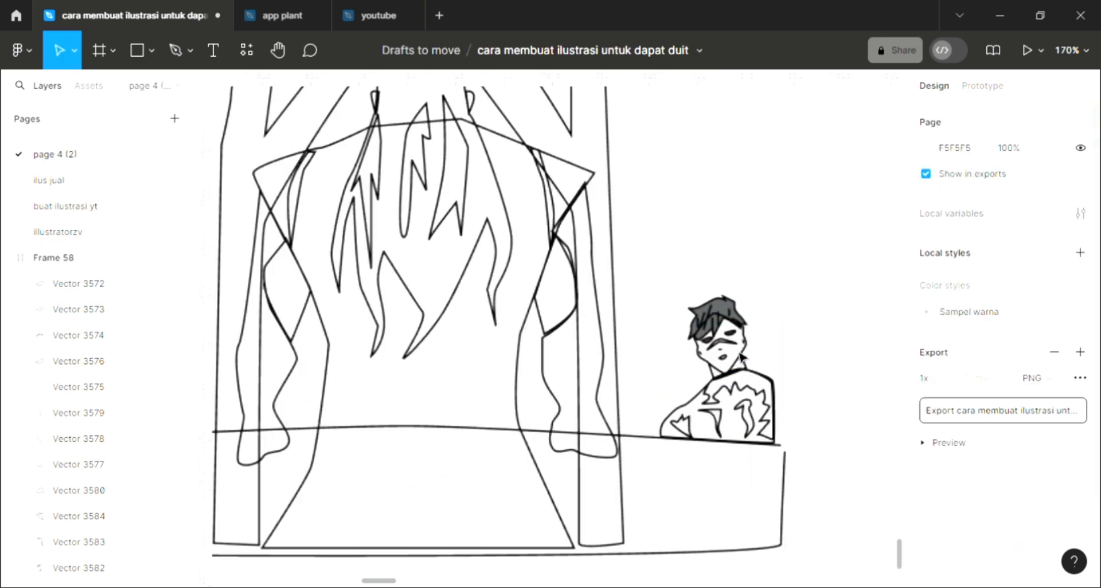
{"action": "left_click", "coordinate": [98, 335]}
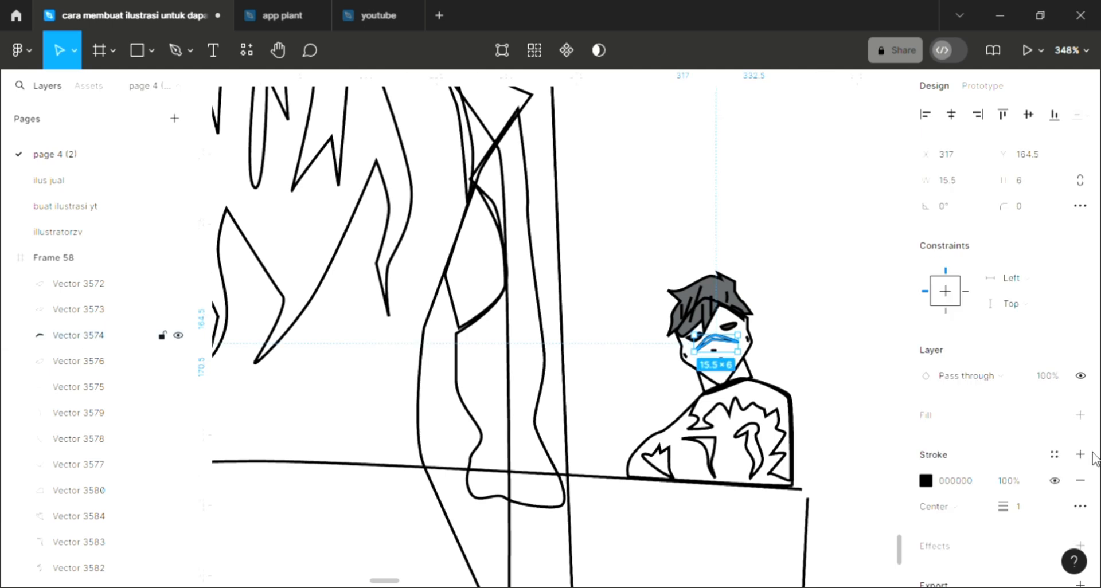
{"action": "scroll", "coordinate": [596, 403], "scroll_direction": "down", "scroll_amount": 3}
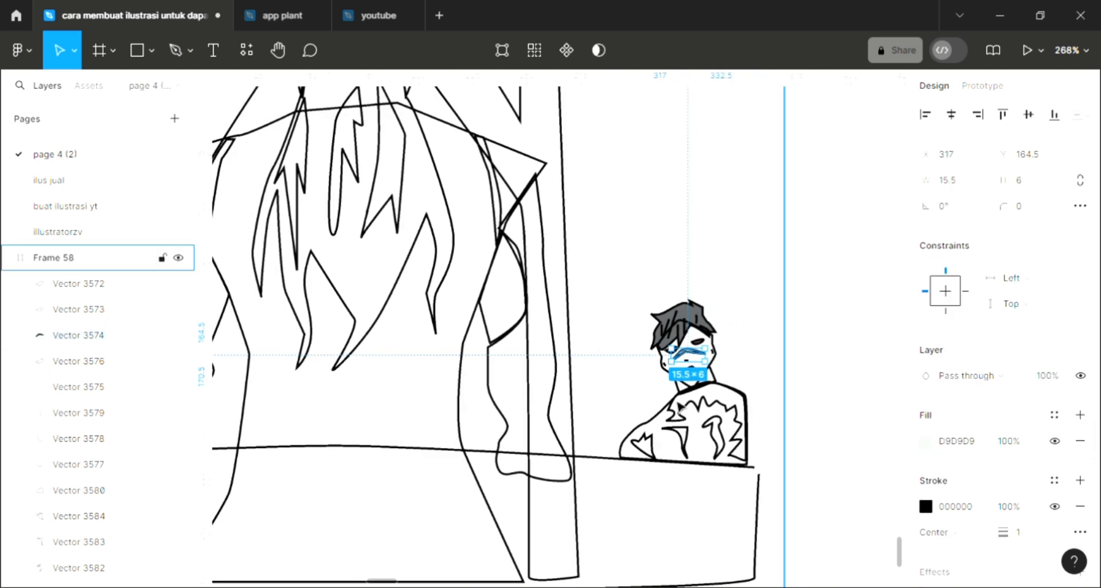
{"action": "key", "text": "i"}
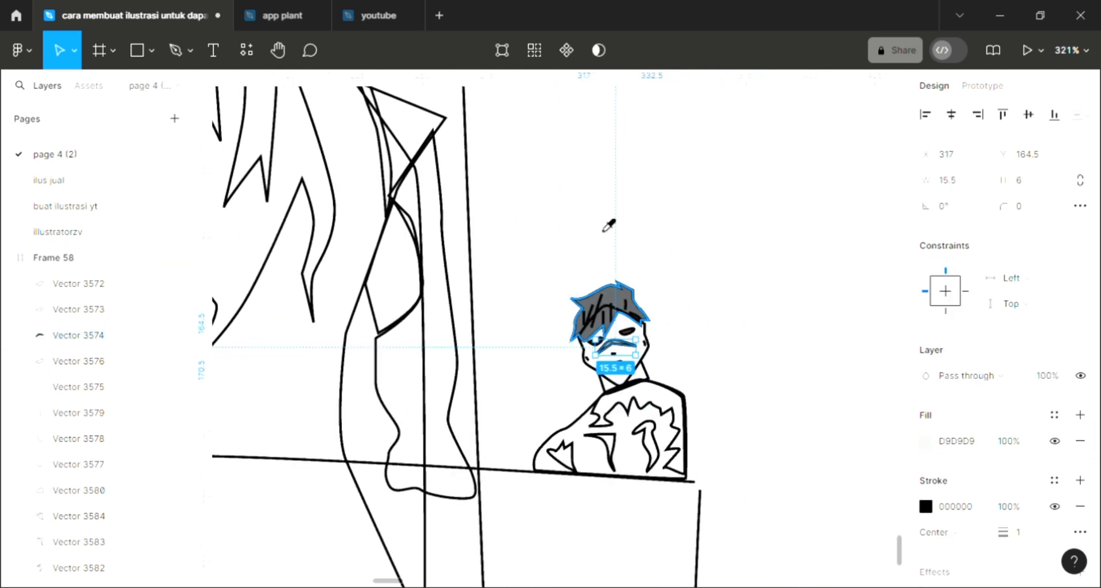
{"action": "left_click", "coordinate": [664, 345]}
{"action": "left_click", "coordinate": [654, 381]}
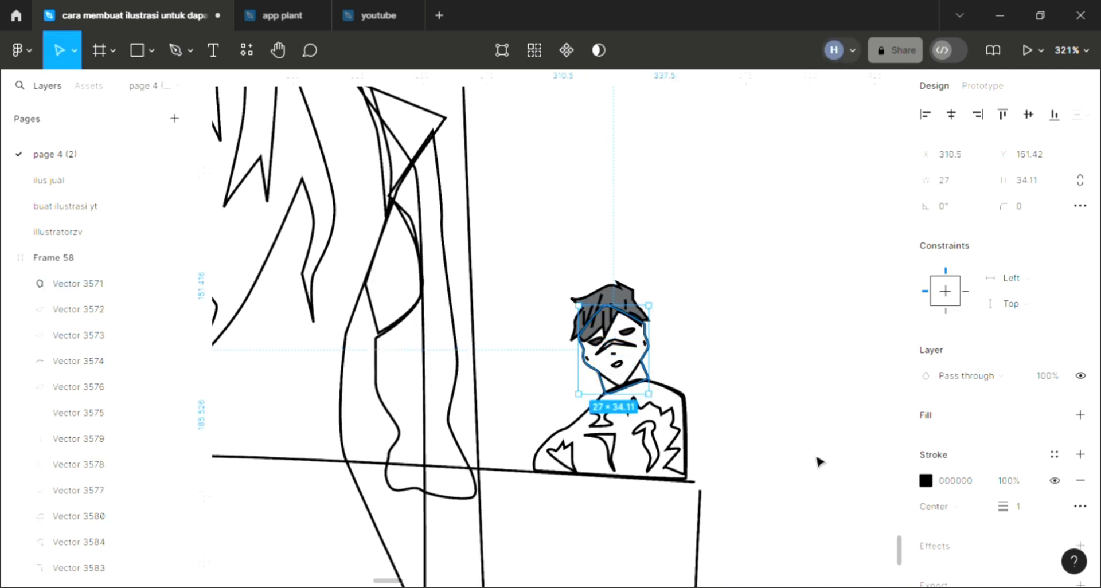
{"action": "scroll", "coordinate": [782, 440], "scroll_direction": "down", "scroll_amount": 1}
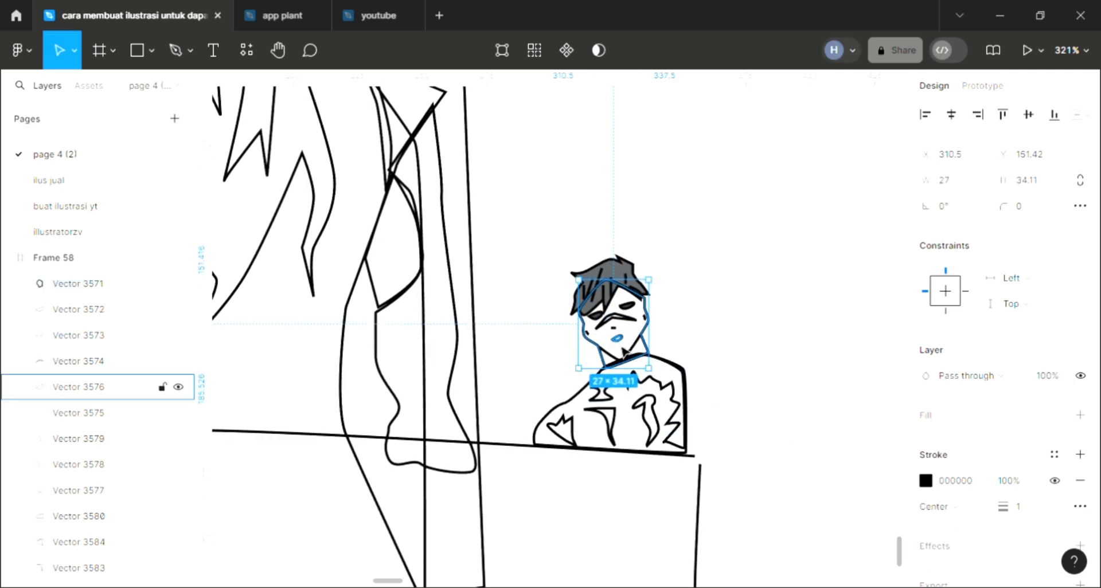
{"action": "left_click", "coordinate": [617, 338]}
{"action": "left_click", "coordinate": [662, 341]}
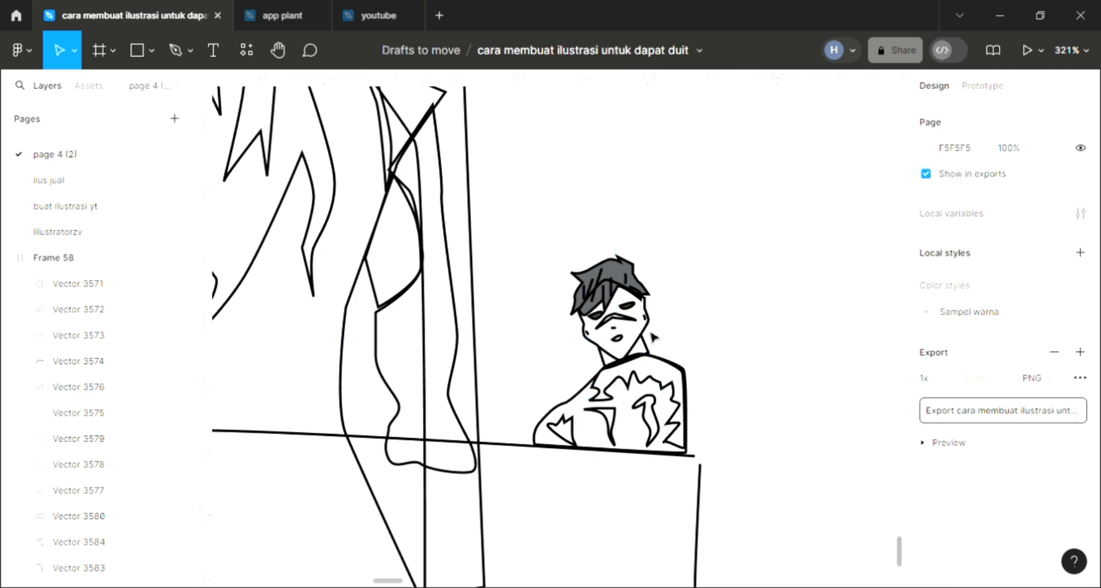
Fill the right-hand character's face and neck shape with light skin tone FFE2D3 and send it to the back
{"action": "left_click", "coordinate": [647, 349]}
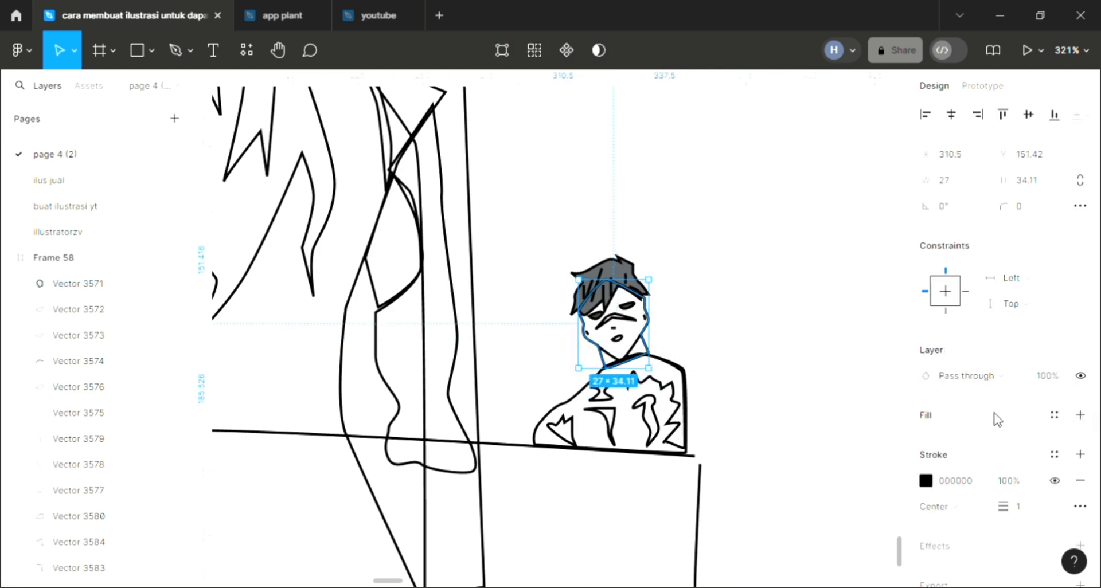
{"action": "key", "text": "ctrl+z"}
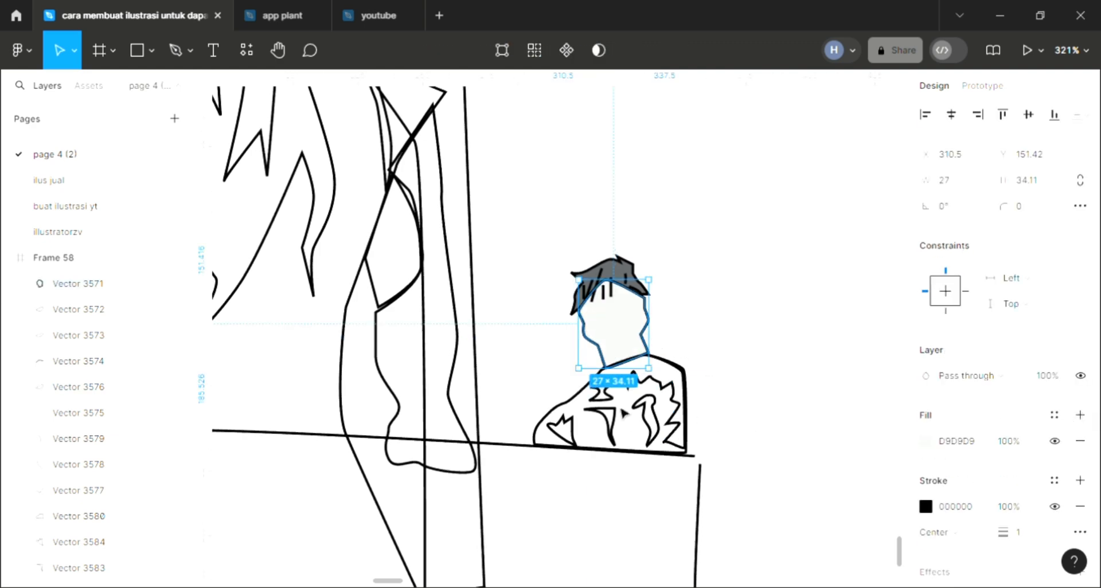
{"action": "key", "text": "bracketleft"}
{"action": "scroll", "coordinate": [623, 413], "scroll_direction": "down", "scroll_amount": 5}
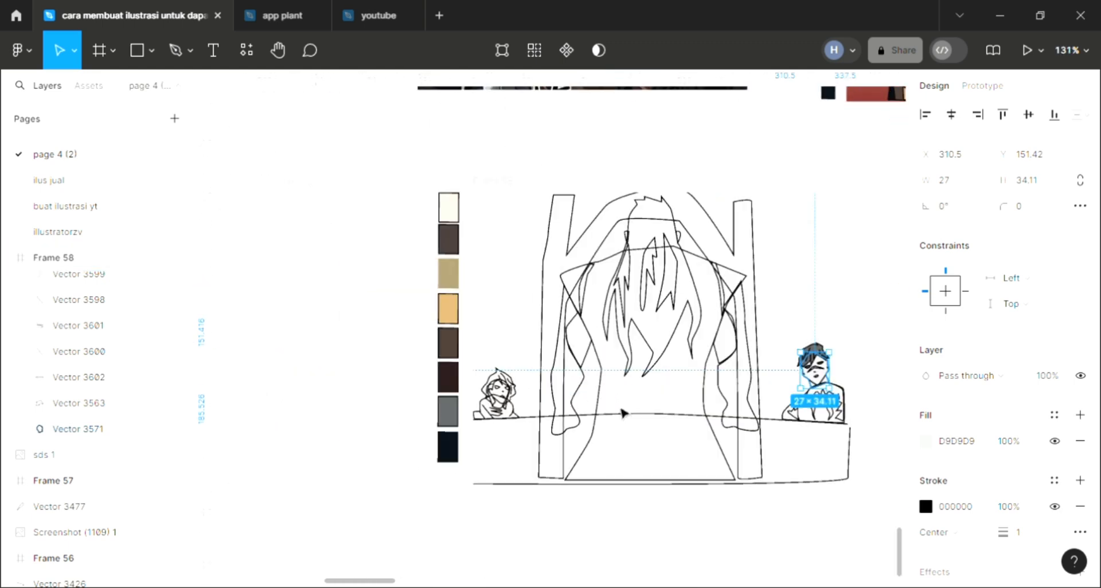
{"action": "key", "text": "i"}
{"action": "left_click", "coordinate": [450, 213]}
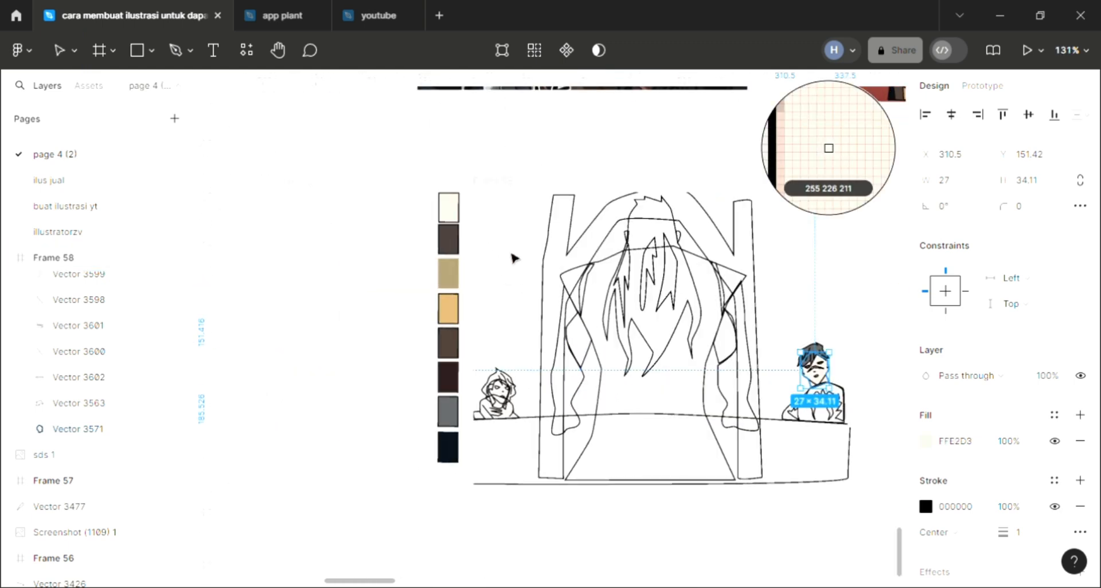
Adjust the face fill to the slightly deeper skin tone FBD7C4
{"action": "scroll", "coordinate": [724, 305], "scroll_direction": "up", "scroll_amount": 4}
{"action": "scroll", "coordinate": [727, 312], "scroll_direction": "right", "scroll_amount": 5}
{"action": "scroll", "coordinate": [727, 313], "scroll_direction": "down", "scroll_amount": 2}
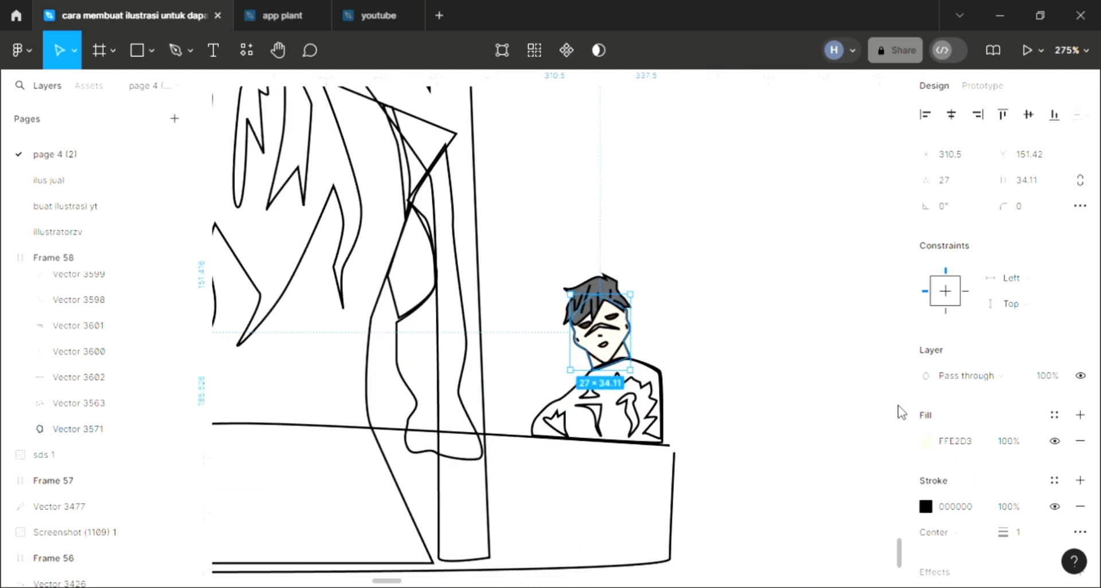
{"action": "left_click", "coordinate": [925, 441]}
{"action": "left_click", "coordinate": [756, 177]}
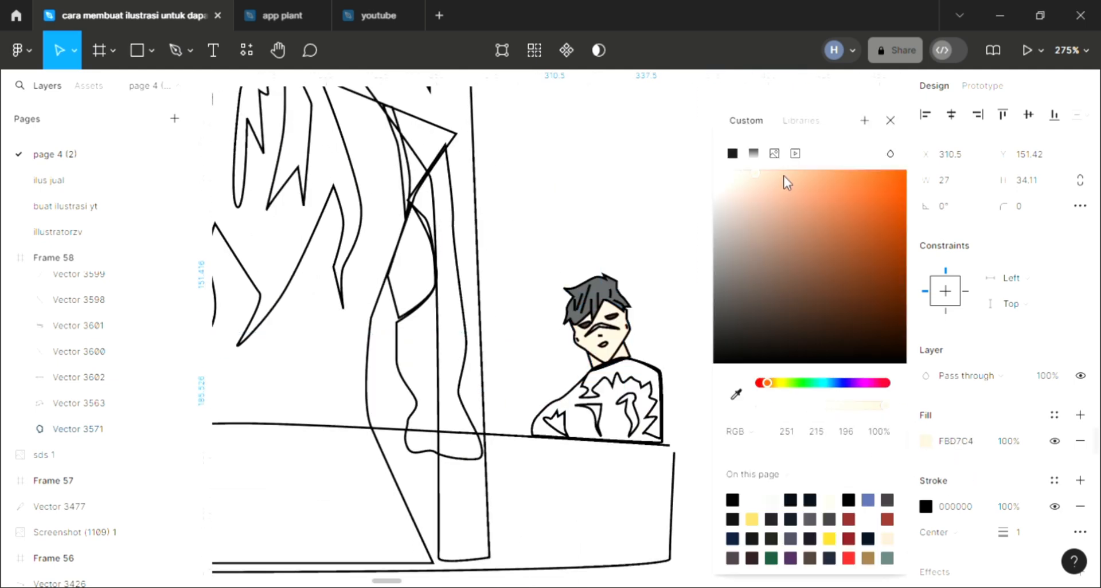
{"action": "key", "text": "Escape"}
Try to fill the right-hand character's mouth shape with a sampled colour
{"action": "scroll", "coordinate": [667, 438], "scroll_direction": "up", "scroll_amount": 3}
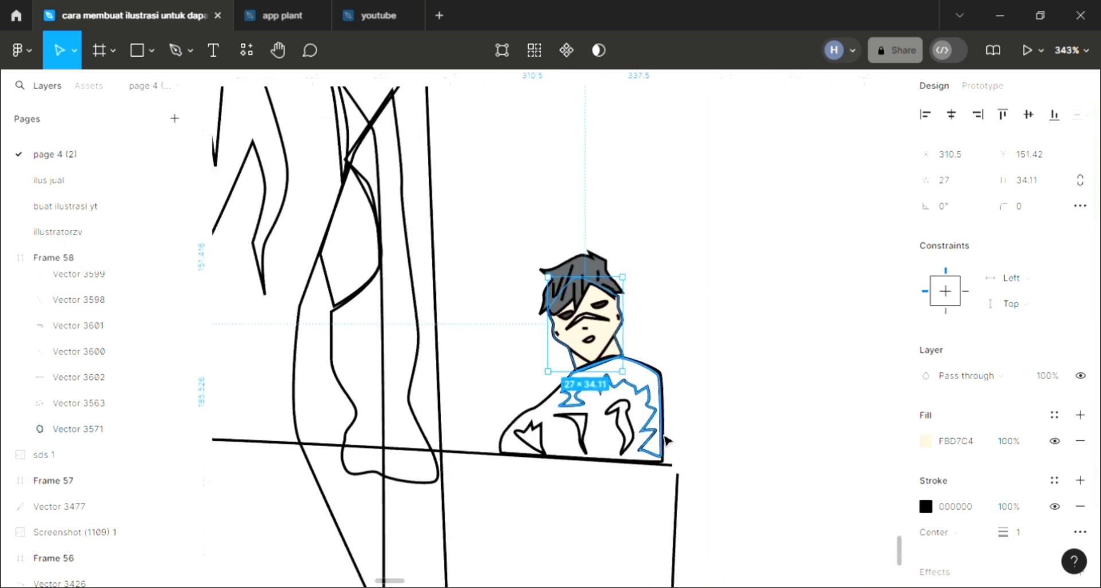
{"action": "left_click", "coordinate": [668, 398]}
{"action": "left_click", "coordinate": [596, 348]}
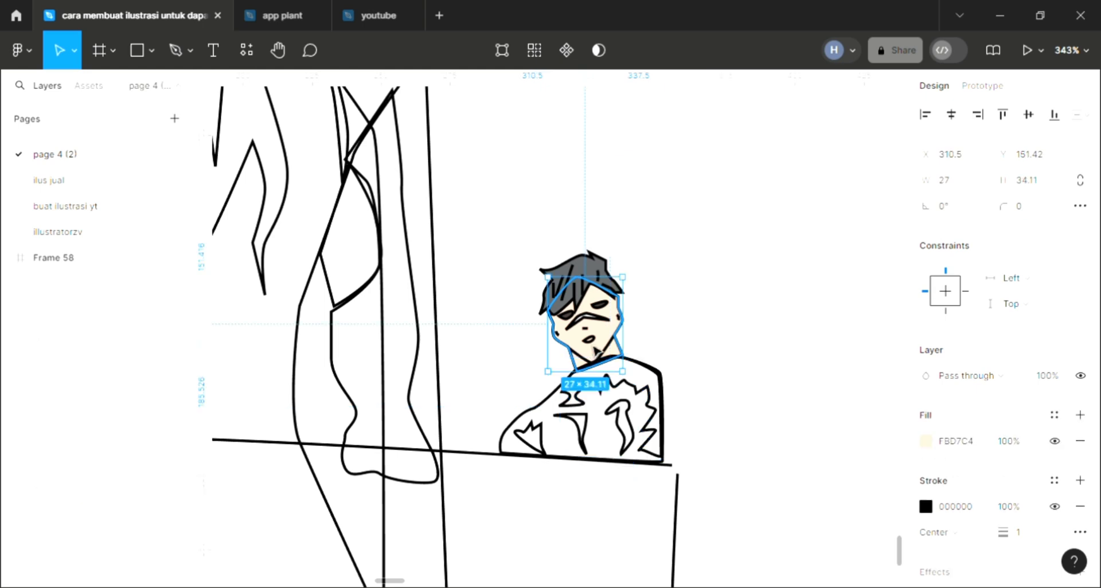
{"action": "left_click", "coordinate": [592, 342]}
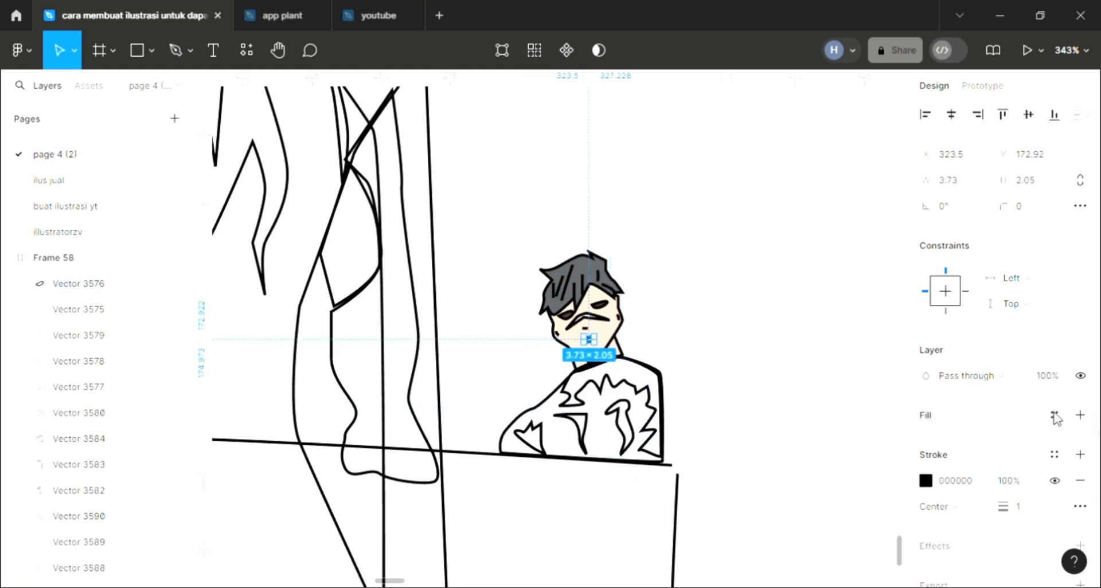
{"action": "key", "text": "i"}
{"action": "key", "text": "Escape"}
{"action": "left_click", "coordinate": [669, 390]}
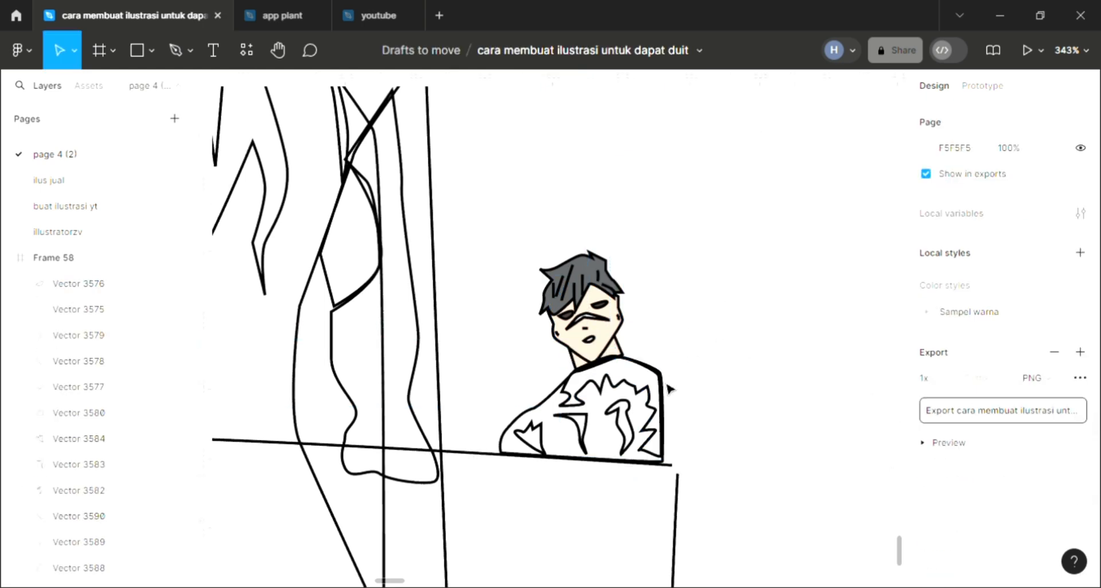
Fill the right-hand character's jacket shape with the grey sampled from the hair and send it to the back
{"action": "left_click", "coordinate": [667, 390]}
{"action": "key", "text": "Escape"}
{"action": "left_click", "coordinate": [538, 424]}
{"action": "left_click", "coordinate": [1079, 415]}
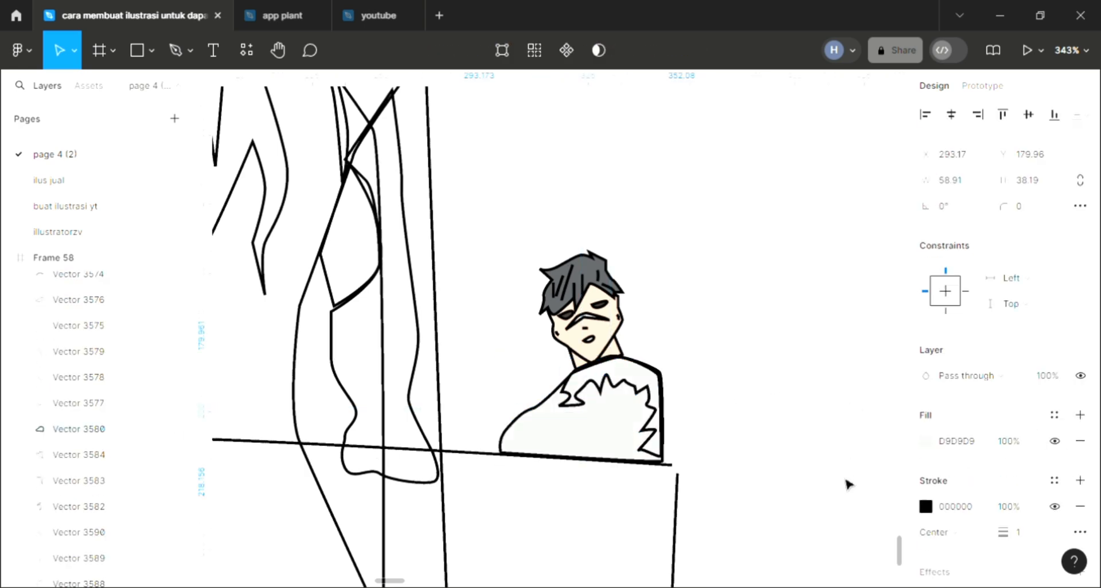
{"action": "key", "text": "bracketleft"}
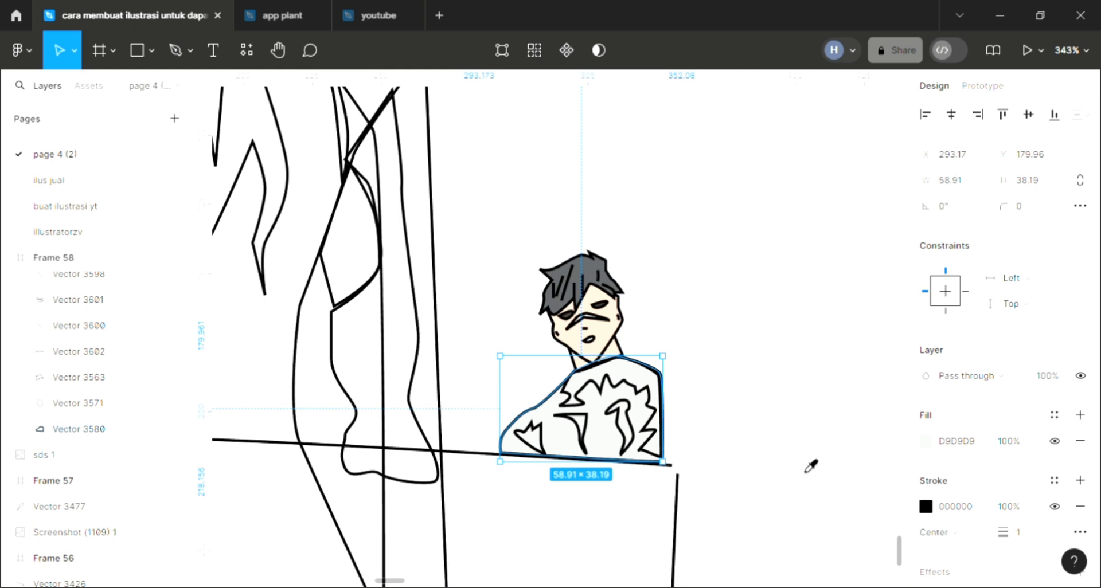
{"action": "key", "text": "i"}
{"action": "left_click", "coordinate": [589, 275]}
{"action": "left_click", "coordinate": [673, 360]}
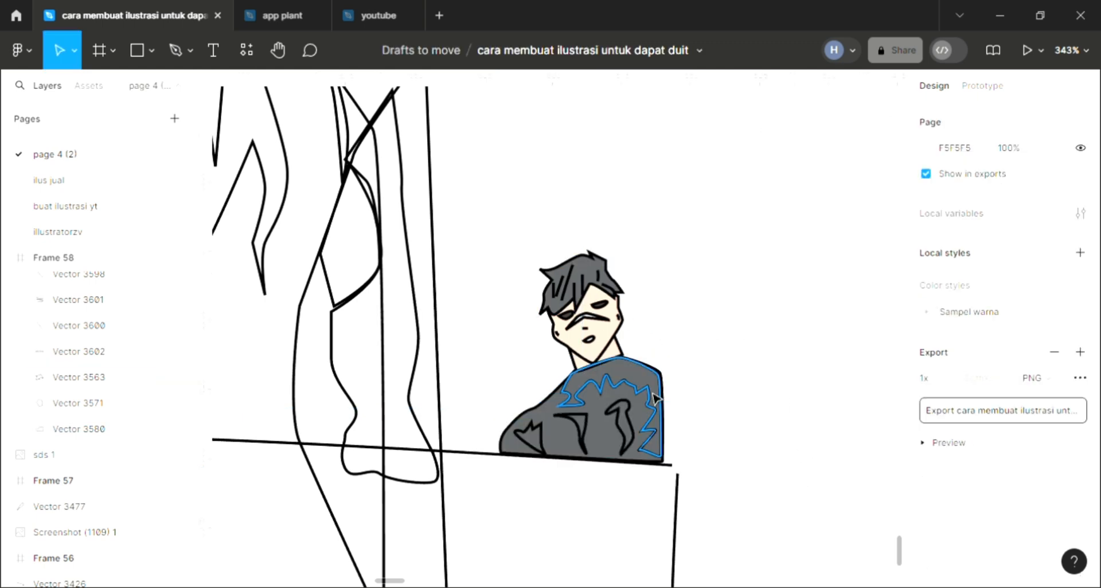
Fill the jagged shading shape along the jacket's shoulder and side with dark grey 222222
{"action": "left_click", "coordinate": [660, 410]}
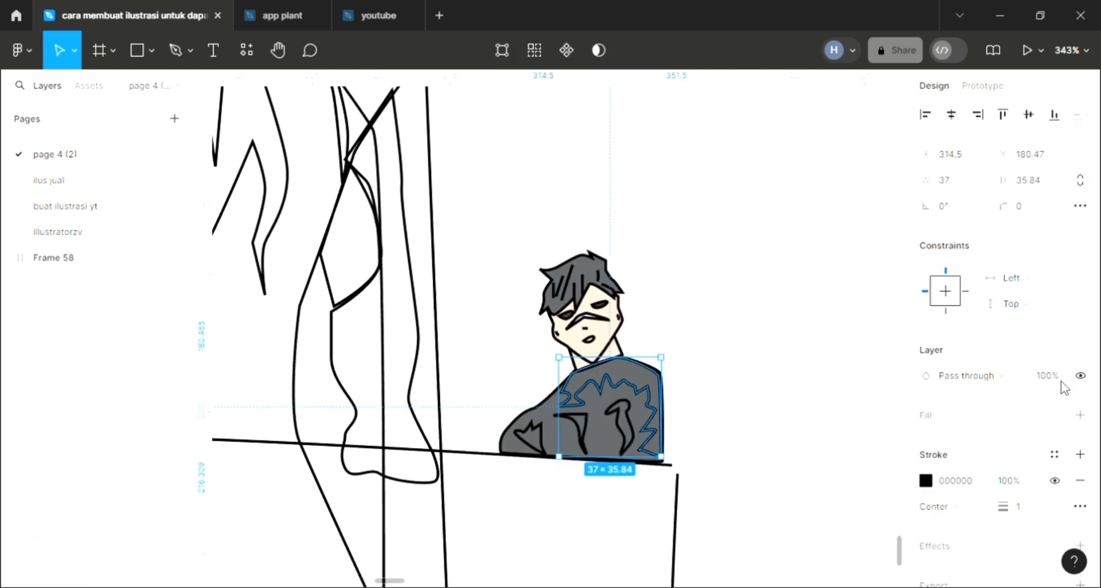
{"action": "left_click", "coordinate": [1080, 415]}
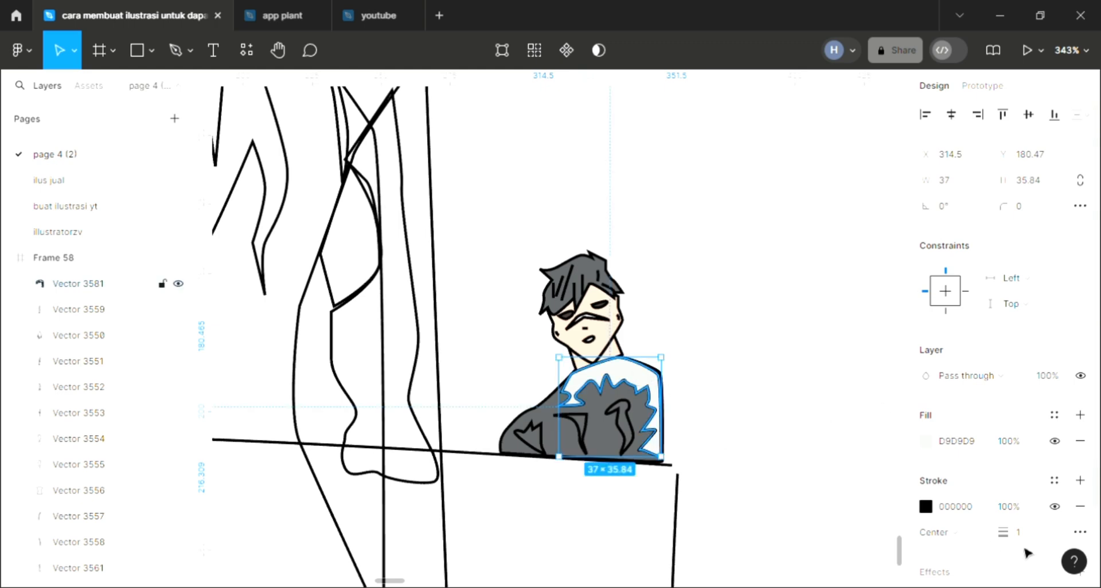
{"action": "left_click", "coordinate": [942, 444]}
{"action": "type", "text": "22"}
{"action": "key", "text": "Return"}
{"action": "left_click", "coordinate": [941, 374]}
{"action": "left_click", "coordinate": [787, 356]}
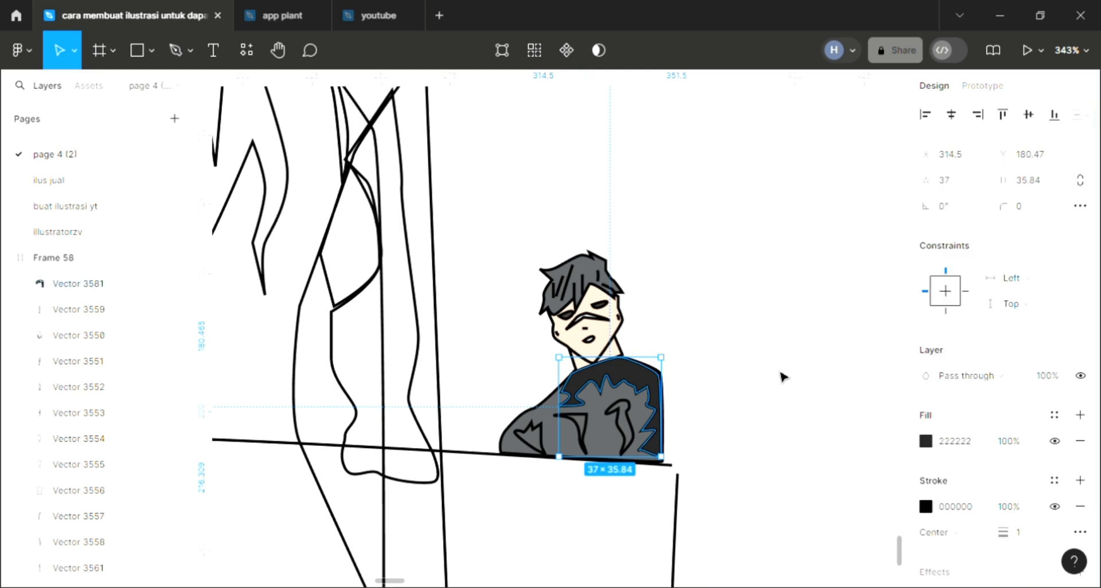
{"action": "left_click", "coordinate": [729, 382]}
Fill the curved fold nearest the jacket's jagged shading with the dark grey 222222 sampled from that shading
{"action": "left_click", "coordinate": [628, 440]}
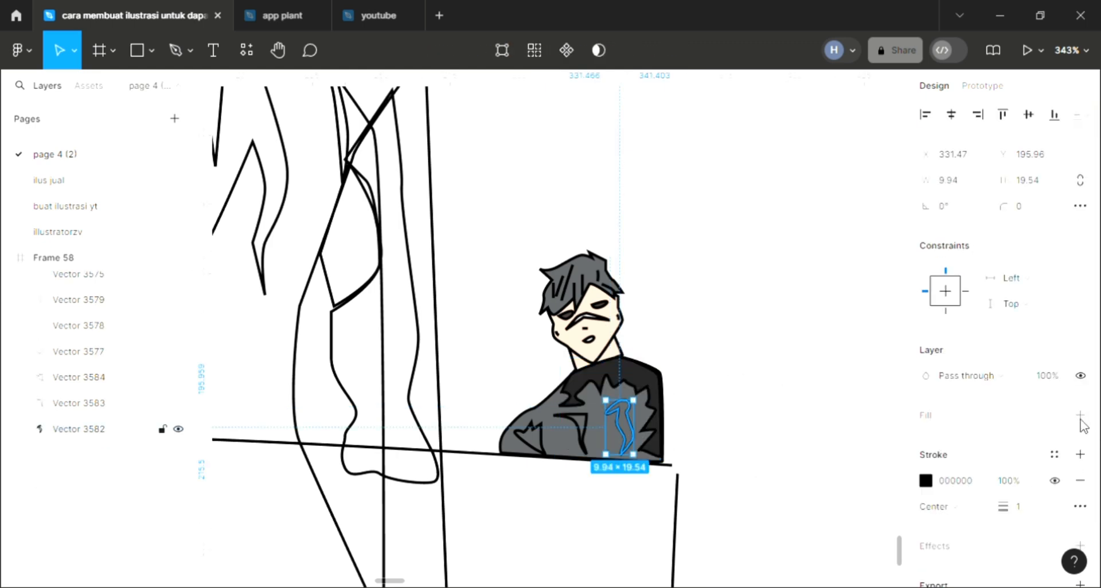
{"action": "left_click", "coordinate": [1079, 420]}
{"action": "key", "text": "i"}
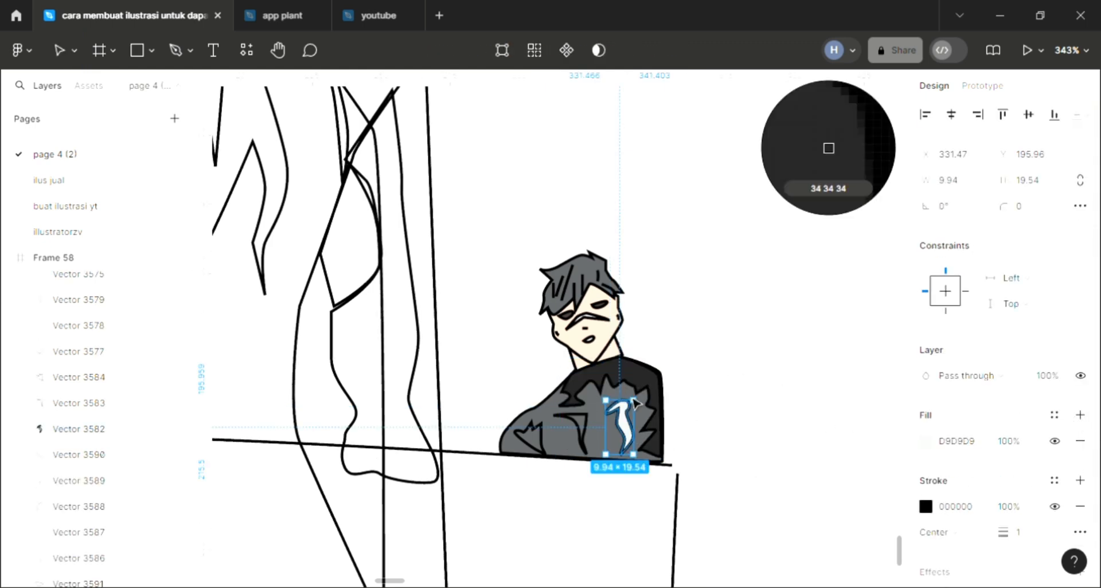
{"action": "left_click", "coordinate": [573, 430]}
Fill the fold in the middle of the jacket with near-black 020202 sampled from the drawing
{"action": "left_click", "coordinate": [573, 430]}
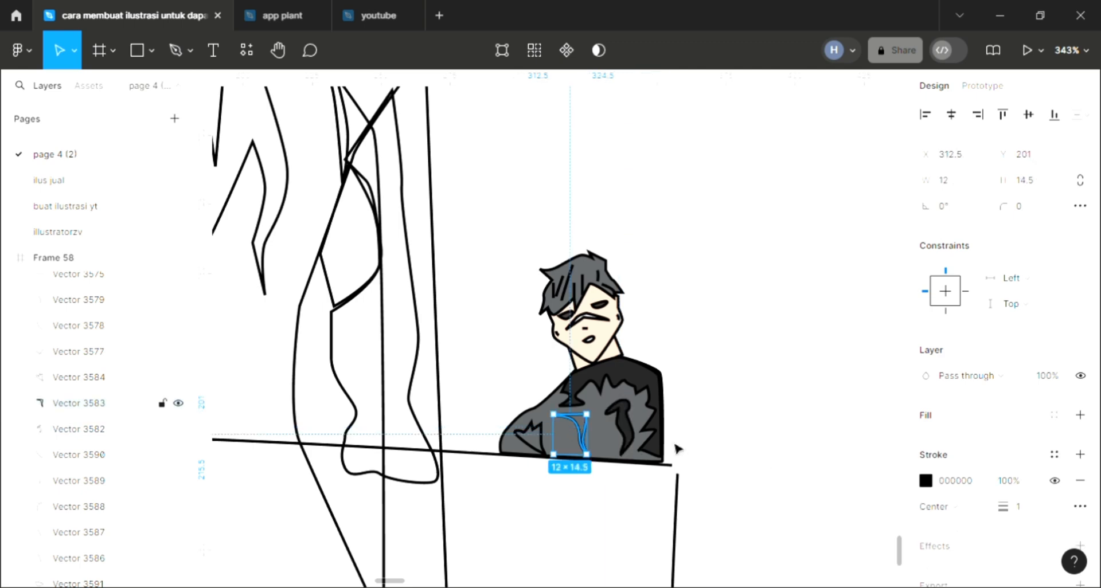
{"action": "left_click", "coordinate": [1080, 415]}
{"action": "key", "text": "i"}
Fill the small jagged fold on the sleeve of the right-hand character's jacket with dark grey 222222 sampled from the drawing
{"action": "left_click", "coordinate": [538, 442]}
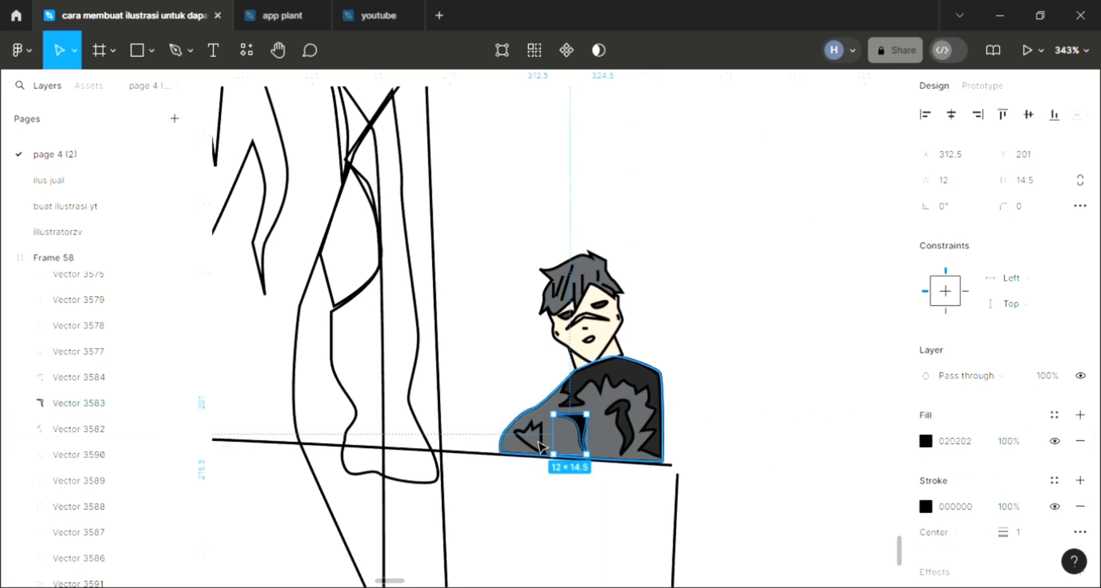
{"action": "left_click", "coordinate": [538, 441]}
{"action": "left_click", "coordinate": [1080, 415]}
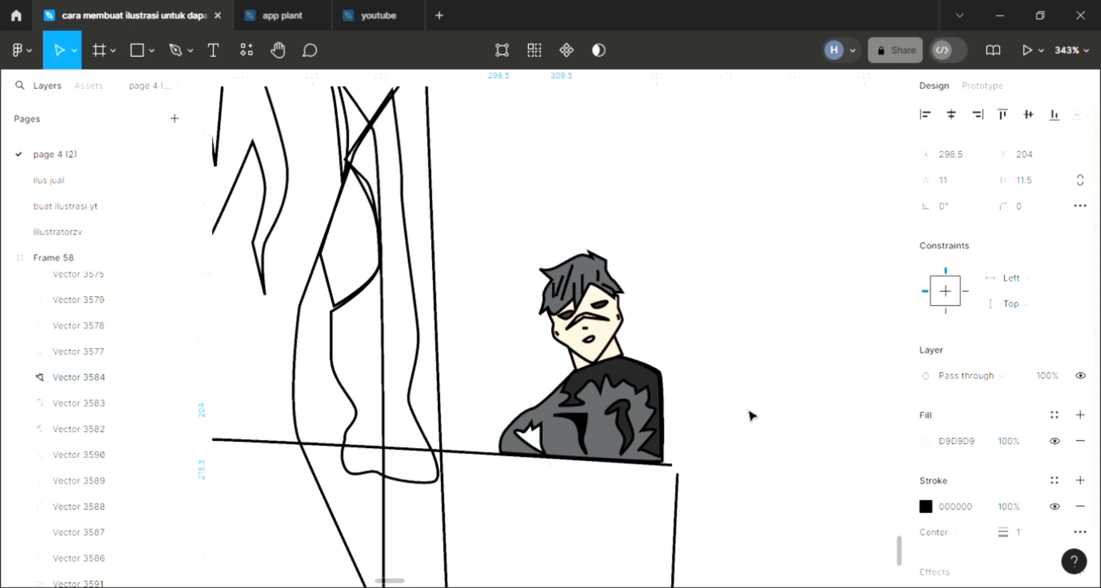
{"action": "key", "text": "i"}
{"action": "left_click", "coordinate": [721, 425]}
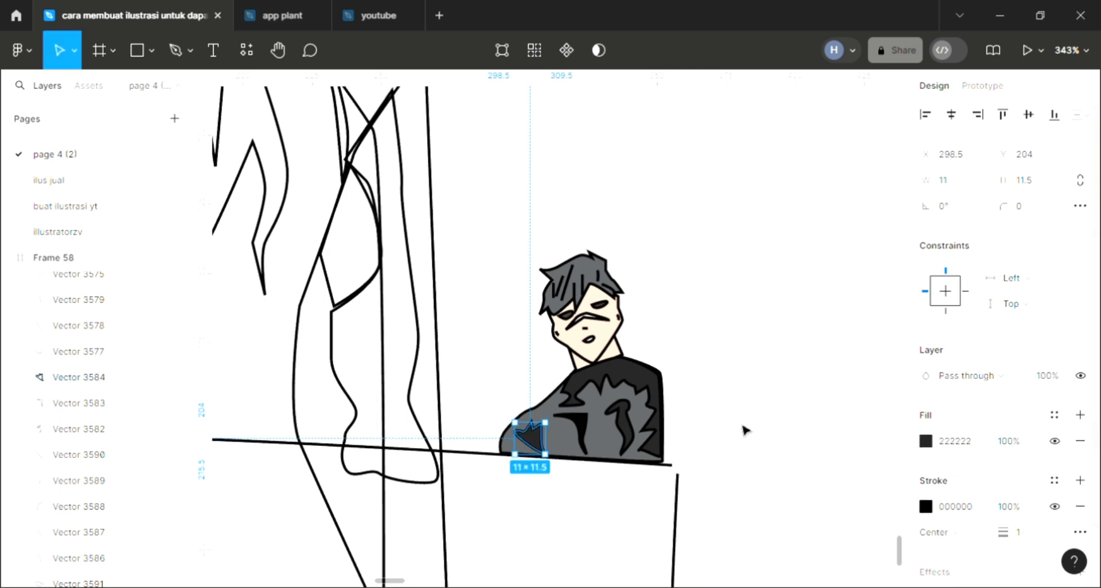
{"action": "left_click", "coordinate": [746, 428]}
Add a light grey D9D9D9 fill to the left-hand character's hair shape and send it to the back
{"action": "scroll", "coordinate": [749, 427], "scroll_direction": "down", "scroll_amount": 5}
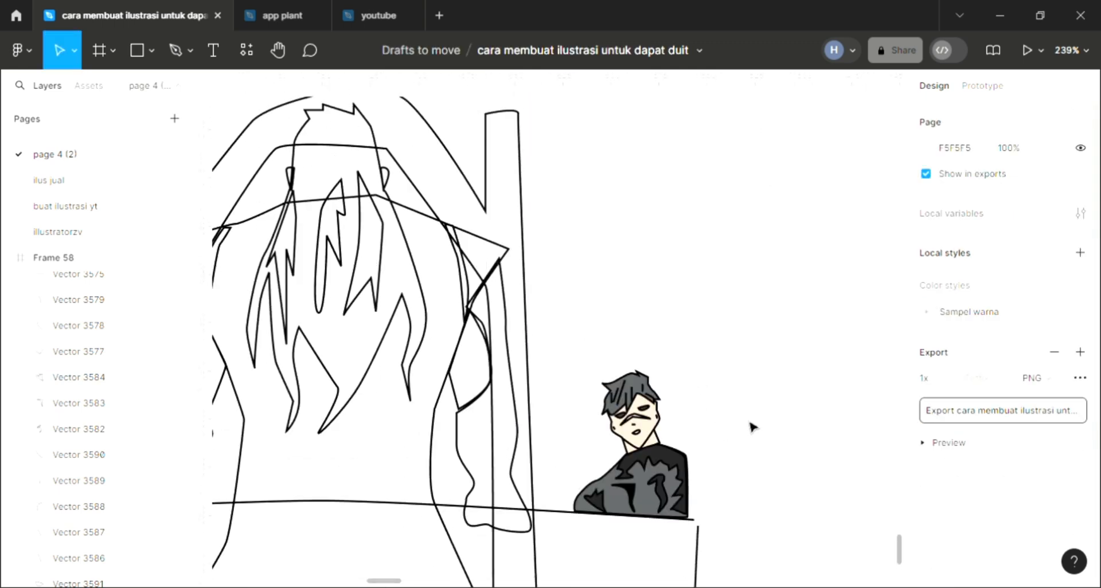
{"action": "scroll", "coordinate": [751, 427], "scroll_direction": "left", "scroll_amount": 8}
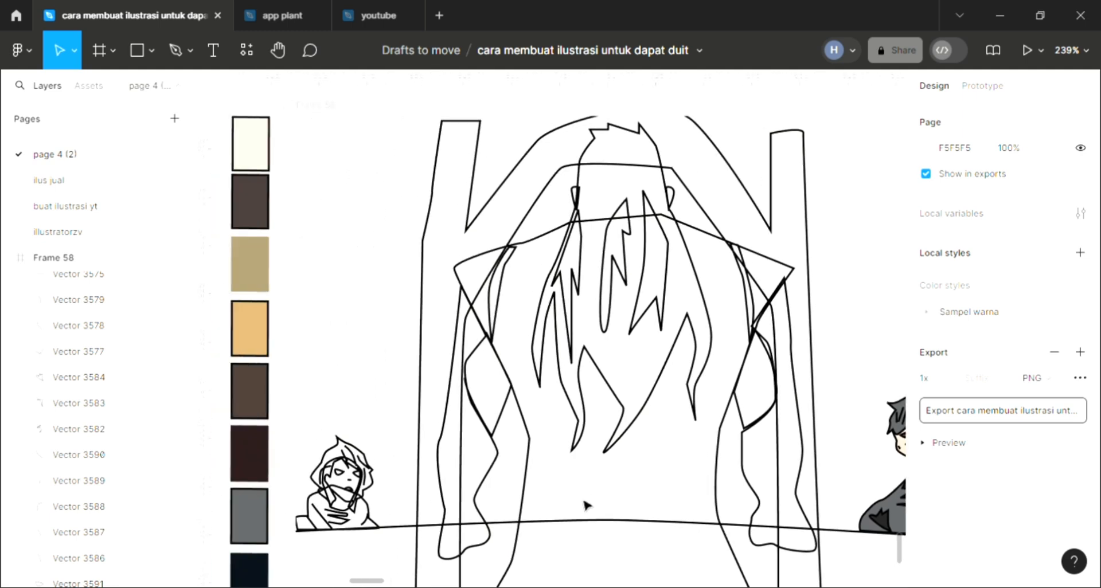
{"action": "scroll", "coordinate": [423, 520], "scroll_direction": "down", "scroll_amount": 2}
{"action": "scroll", "coordinate": [423, 519], "scroll_direction": "left", "scroll_amount": 2}
{"action": "scroll", "coordinate": [418, 519], "scroll_direction": "up", "scroll_amount": 4}
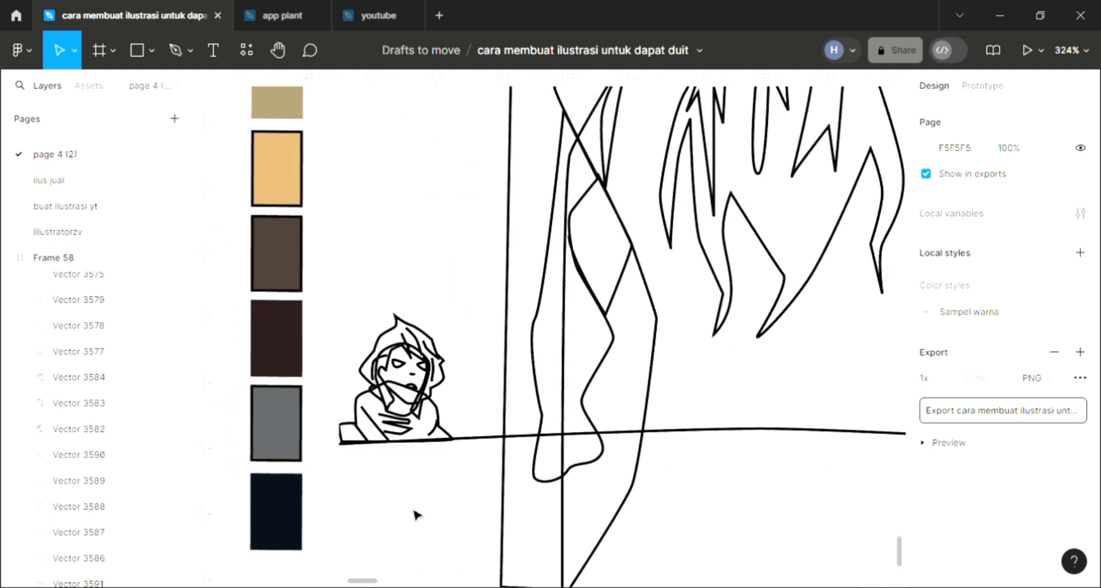
{"action": "left_click", "coordinate": [403, 342]}
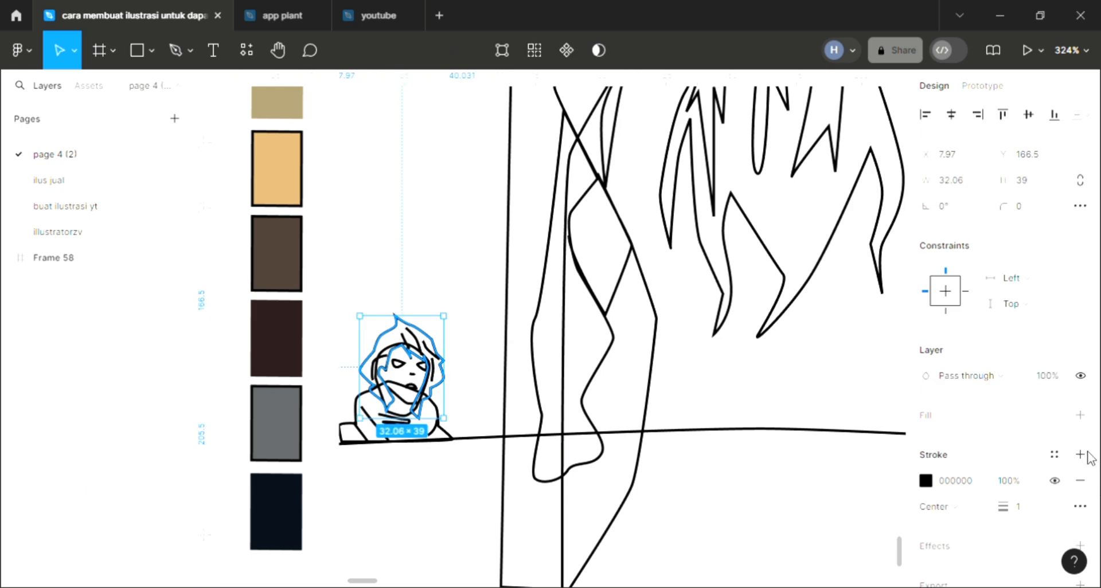
{"action": "left_click", "coordinate": [1080, 415]}
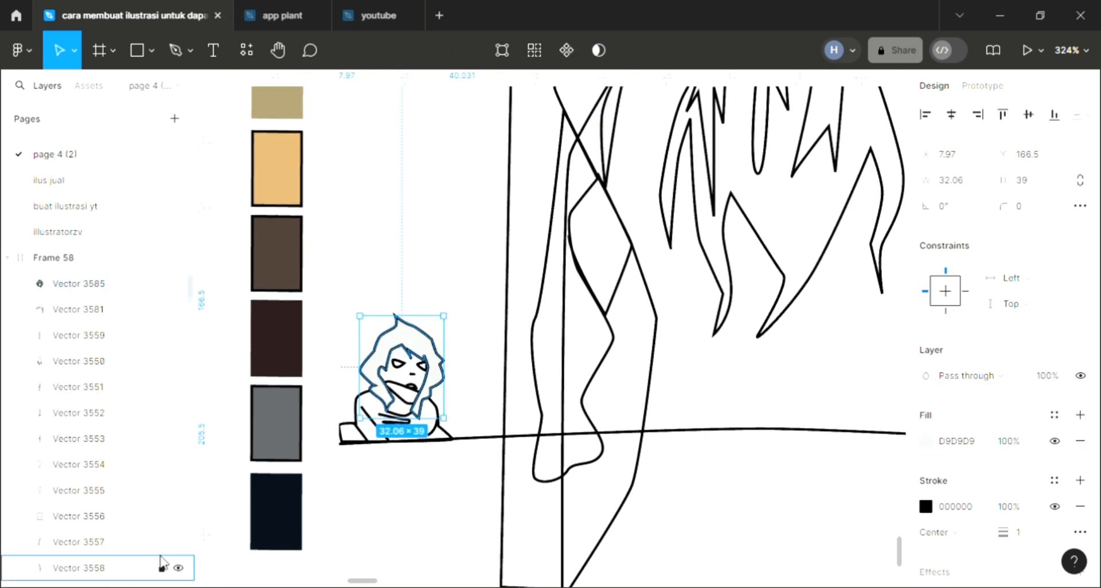
{"action": "key", "text": "["}
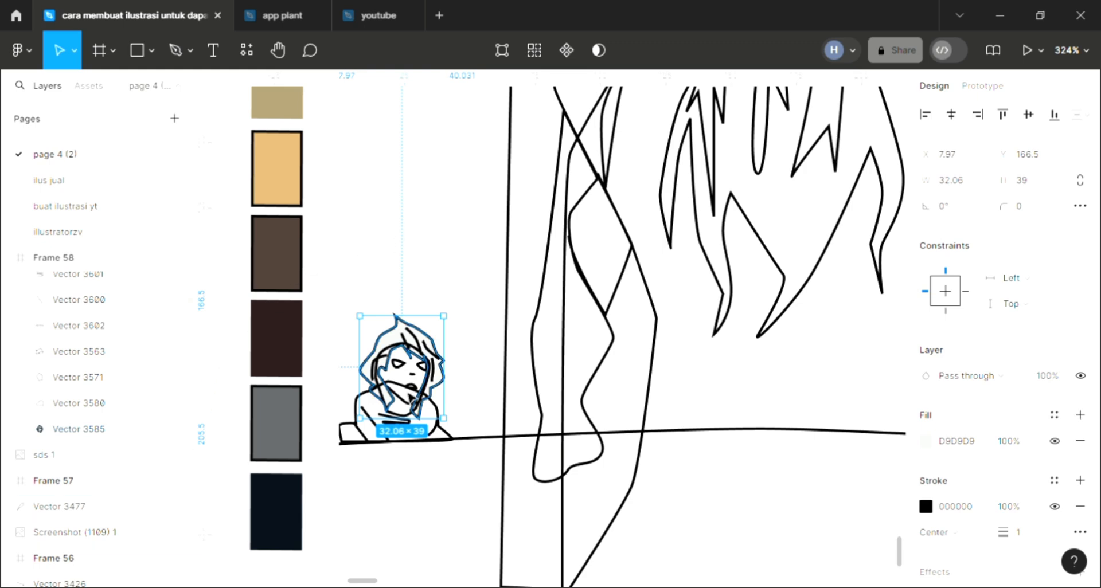
{"action": "left_click", "coordinate": [409, 395]}
Fill both of the left-hand character's eyes with the dark maroon sampled from the palette
{"action": "scroll", "coordinate": [394, 372], "scroll_direction": "up", "scroll_amount": 3}
{"action": "left_click", "coordinate": [402, 360]}
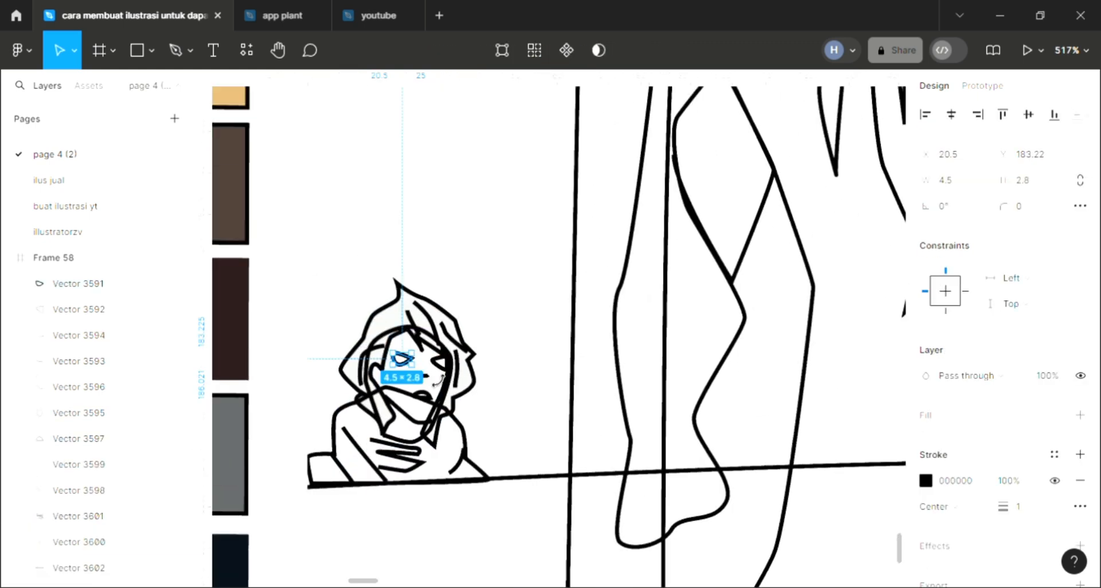
{"action": "left_click", "coordinate": [445, 362], "text": "shift"}
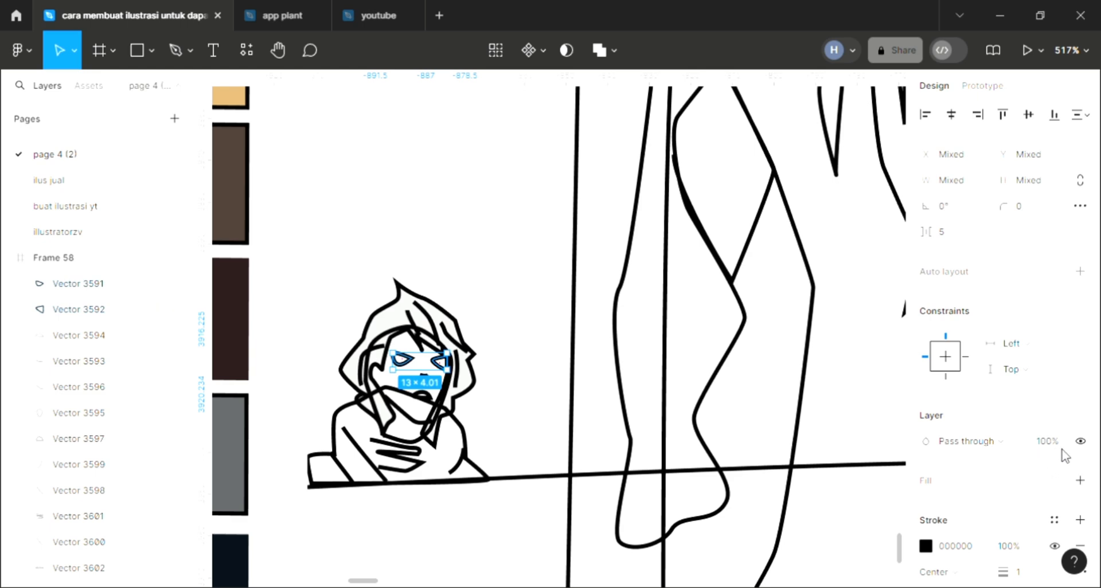
{"action": "left_click", "coordinate": [1080, 485]}
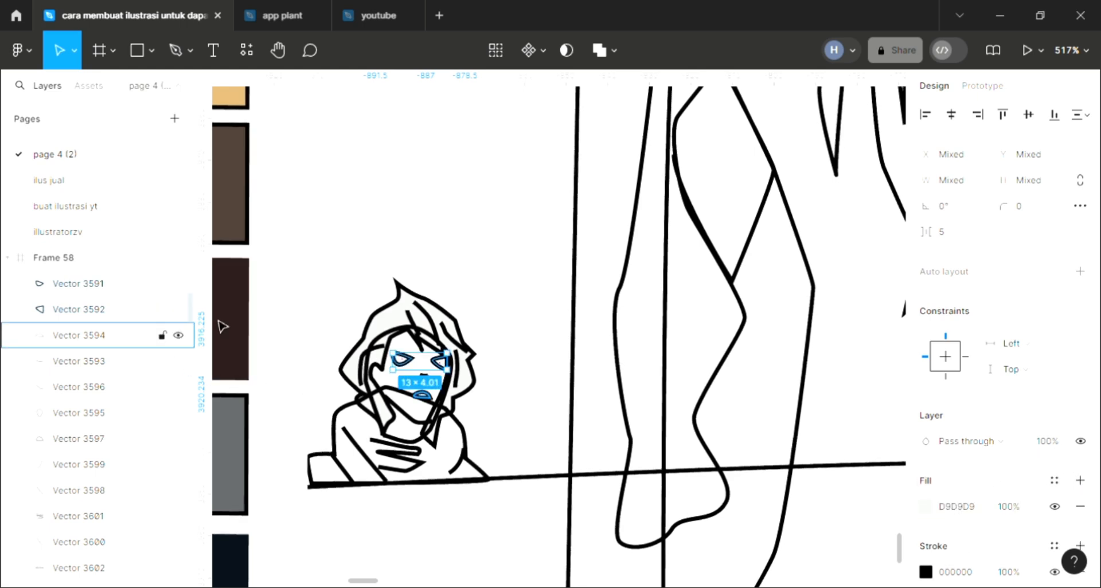
{"action": "key", "text": "i"}
{"action": "left_click", "coordinate": [240, 318]}
{"action": "left_click", "coordinate": [368, 305]}
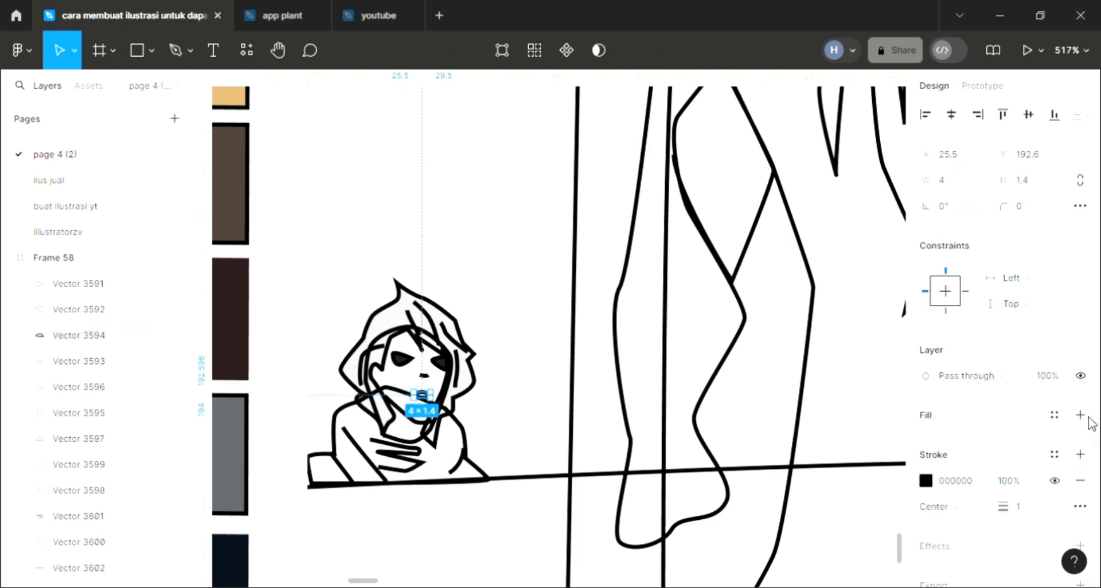
Fill the left-hand character's mouth shape with white FFFFFF sampled from the canvas
{"action": "left_click", "coordinate": [1081, 416]}
{"action": "key", "text": "i"}
{"action": "left_click", "coordinate": [558, 325]}
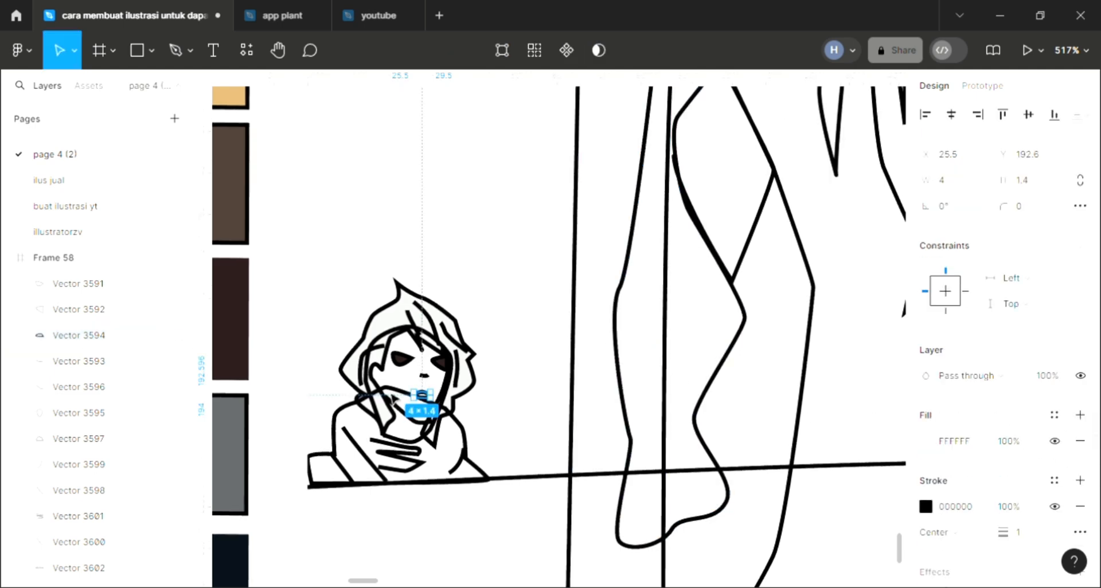
{"action": "left_click", "coordinate": [381, 384]}
{"action": "scroll", "coordinate": [454, 415], "scroll_direction": "down", "scroll_amount": 6}
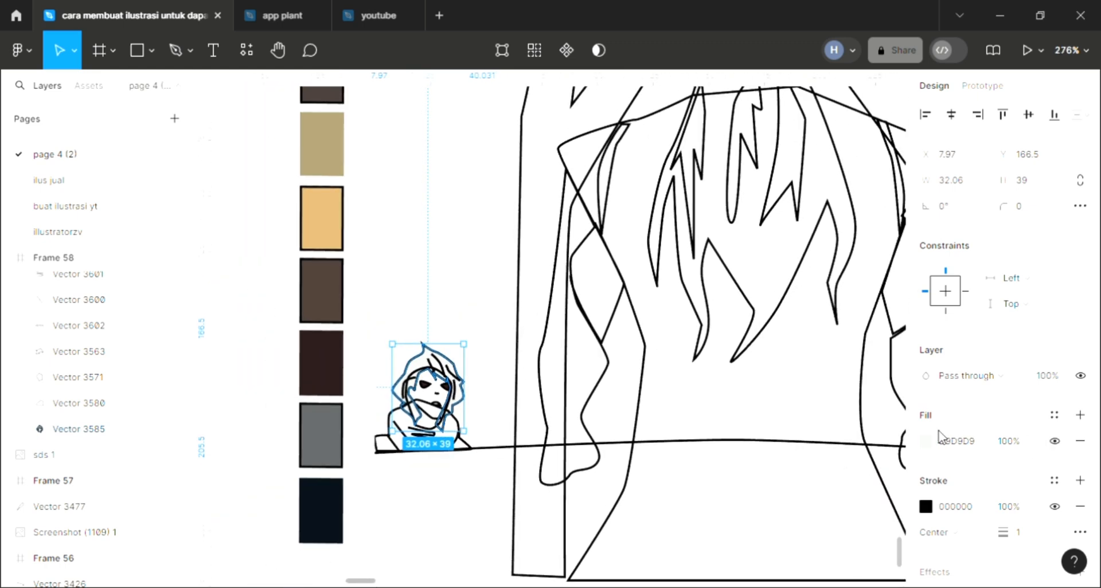
{"action": "left_click", "coordinate": [417, 343]}
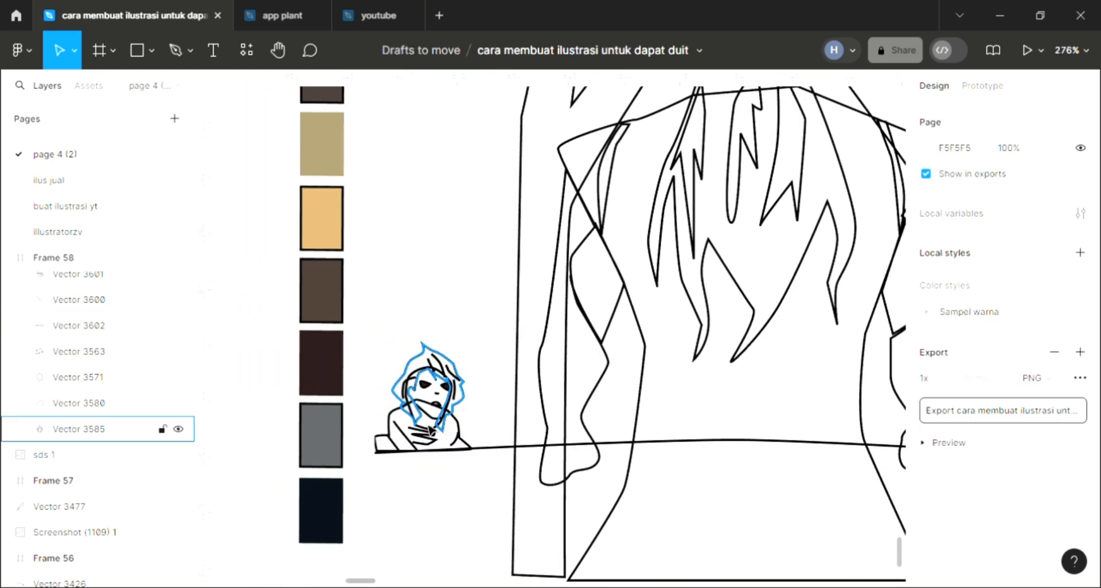
Fill the left-hand character's face shape with the cream sampled from the first palette swatch and send it to the back
{"action": "left_click", "coordinate": [444, 420]}
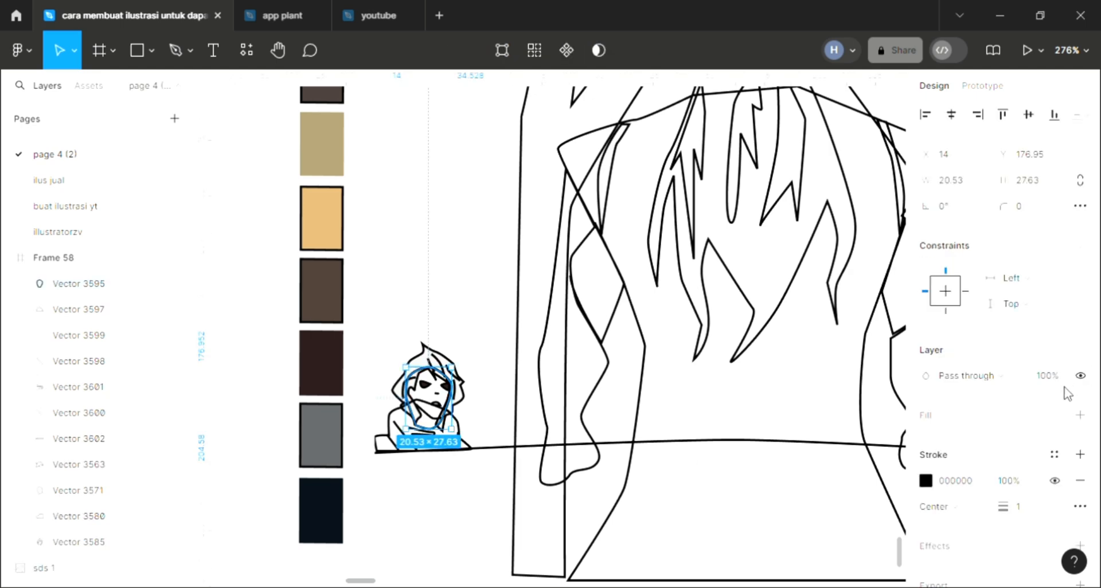
{"action": "left_click", "coordinate": [1081, 414]}
{"action": "key", "text": "bracketleft"}
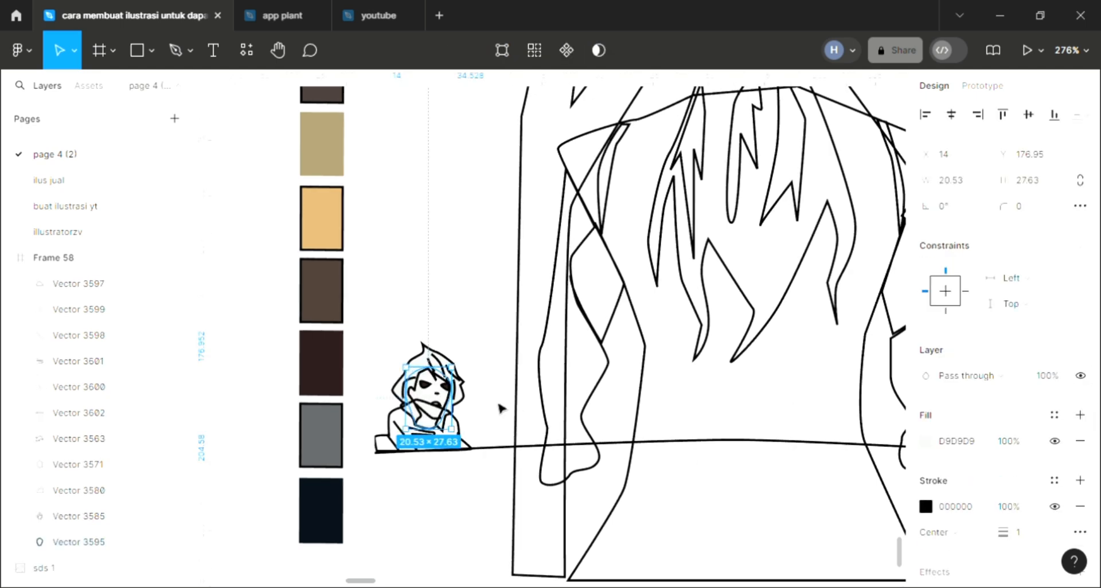
{"action": "scroll", "coordinate": [499, 408], "scroll_direction": "up", "scroll_amount": 5}
{"action": "scroll", "coordinate": [499, 408], "scroll_direction": "down", "scroll_amount": 2}
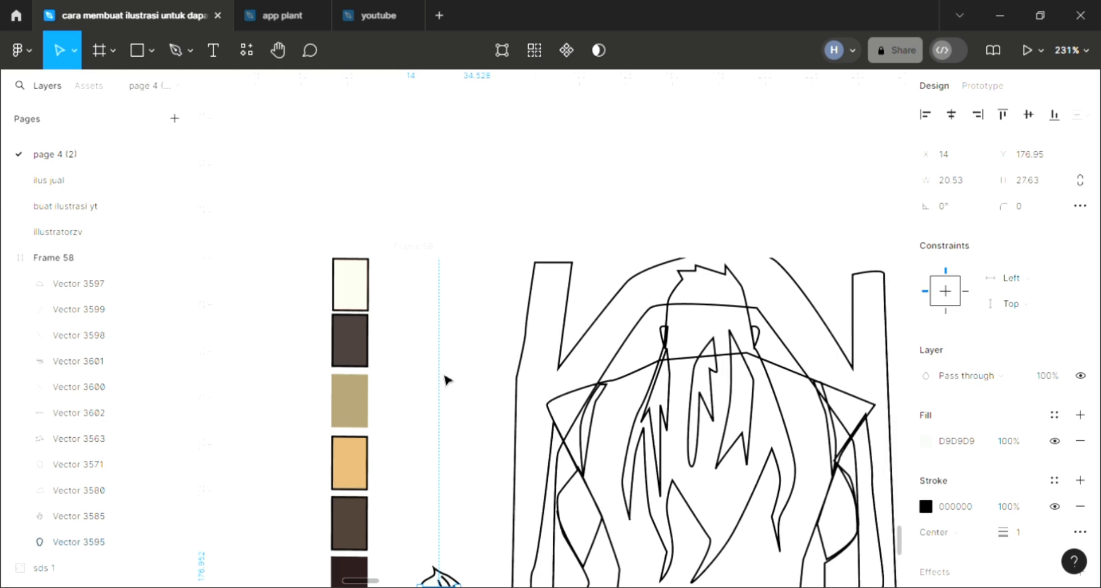
{"action": "key", "text": "i"}
{"action": "left_click", "coordinate": [357, 308]}
{"action": "left_click", "coordinate": [525, 348]}
{"action": "scroll", "coordinate": [621, 396], "scroll_direction": "down", "scroll_amount": 4}
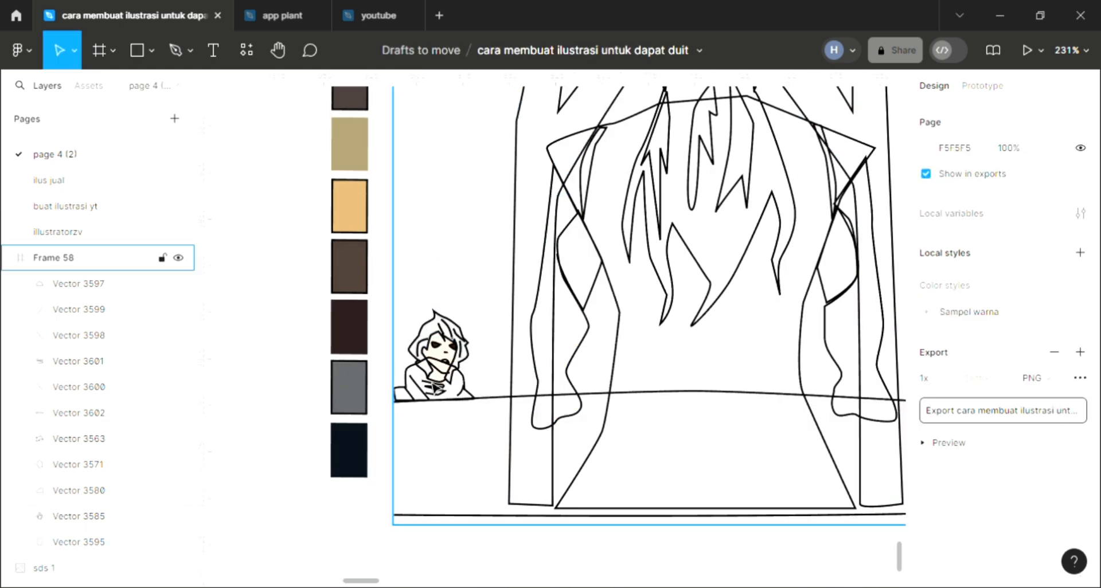
Adjust the left-hand character's face fill to the skin tone F9D6C5
{"action": "left_click", "coordinate": [460, 390]}
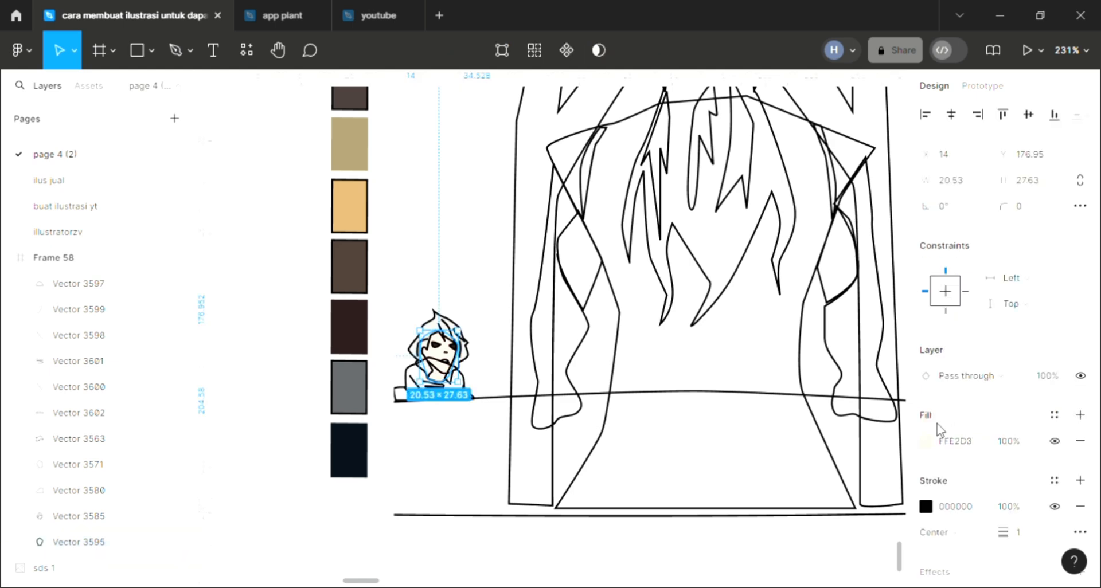
{"action": "left_click", "coordinate": [926, 441]}
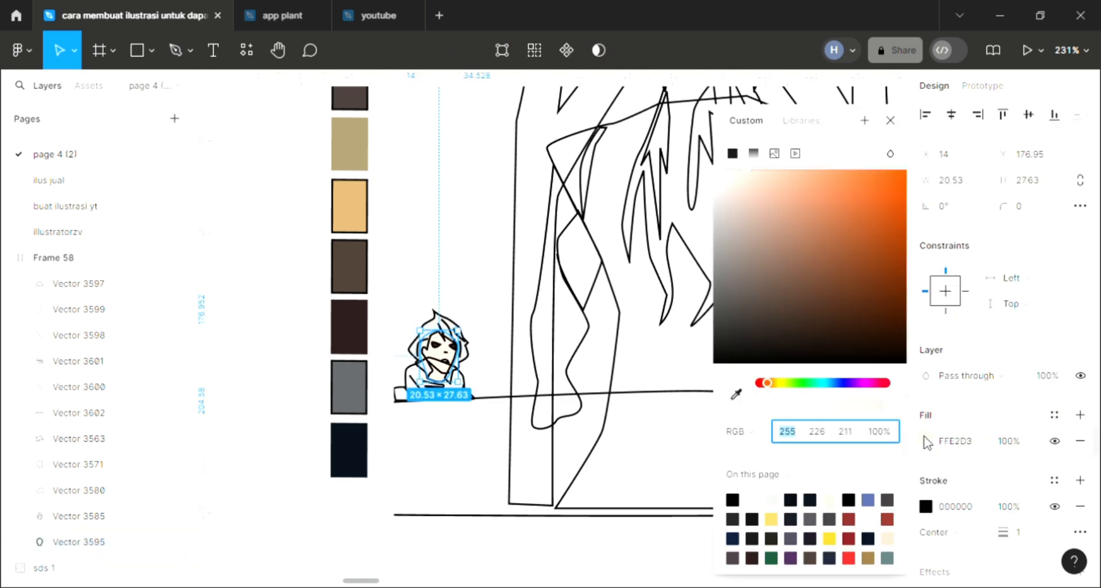
{"action": "left_click", "coordinate": [754, 180]}
{"action": "left_click", "coordinate": [889, 120]}
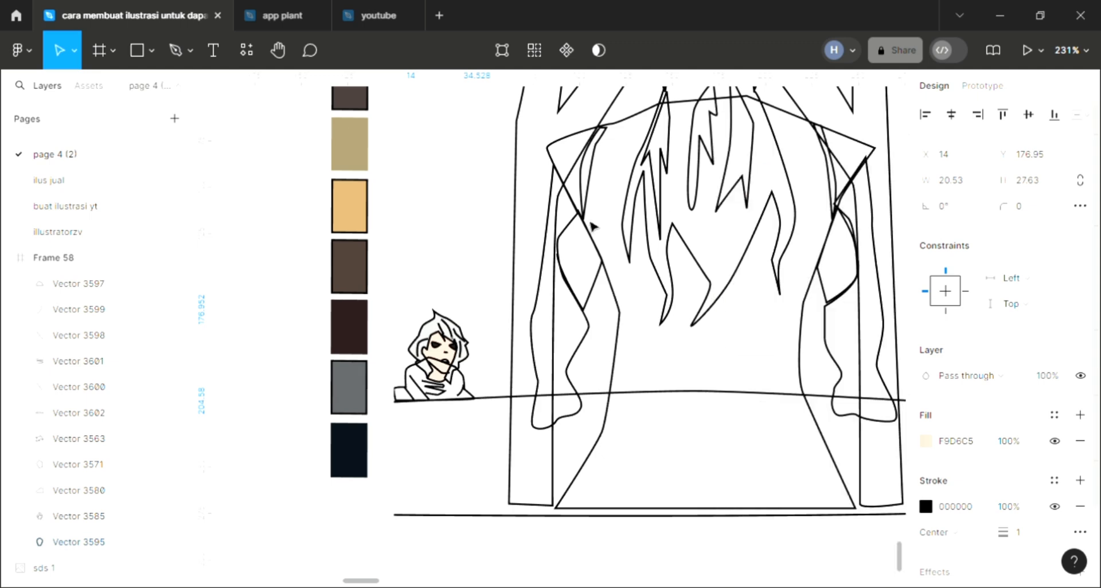
{"action": "left_click", "coordinate": [480, 321]}
Fill the left-hand character's body shape with grey 505254 sampled from the right-hand character's jacket and send it to the back
{"action": "scroll", "coordinate": [416, 376], "scroll_direction": "up", "scroll_amount": 5}
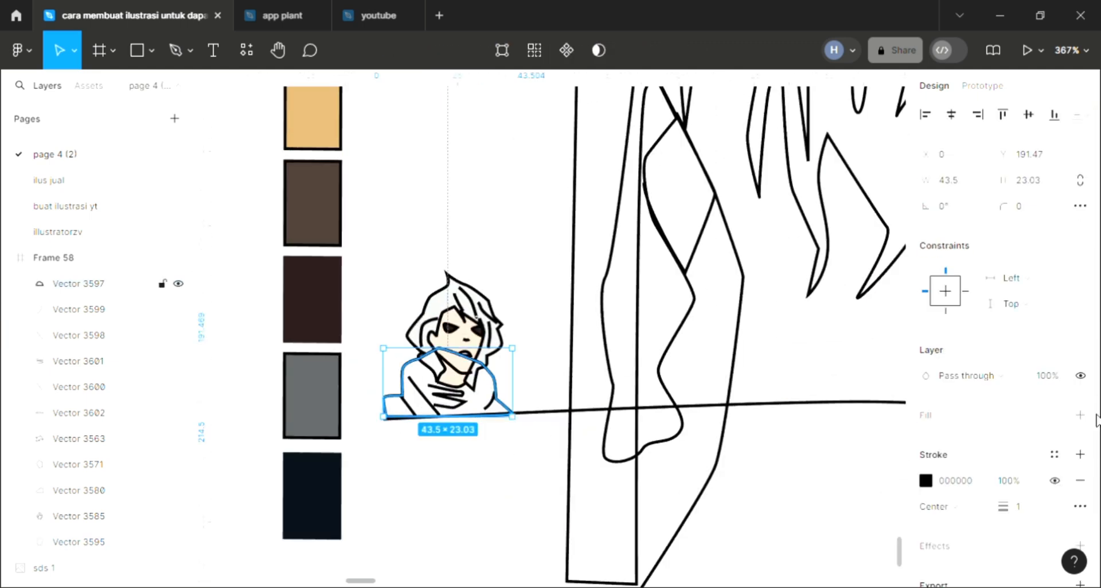
{"action": "left_click", "coordinate": [961, 416]}
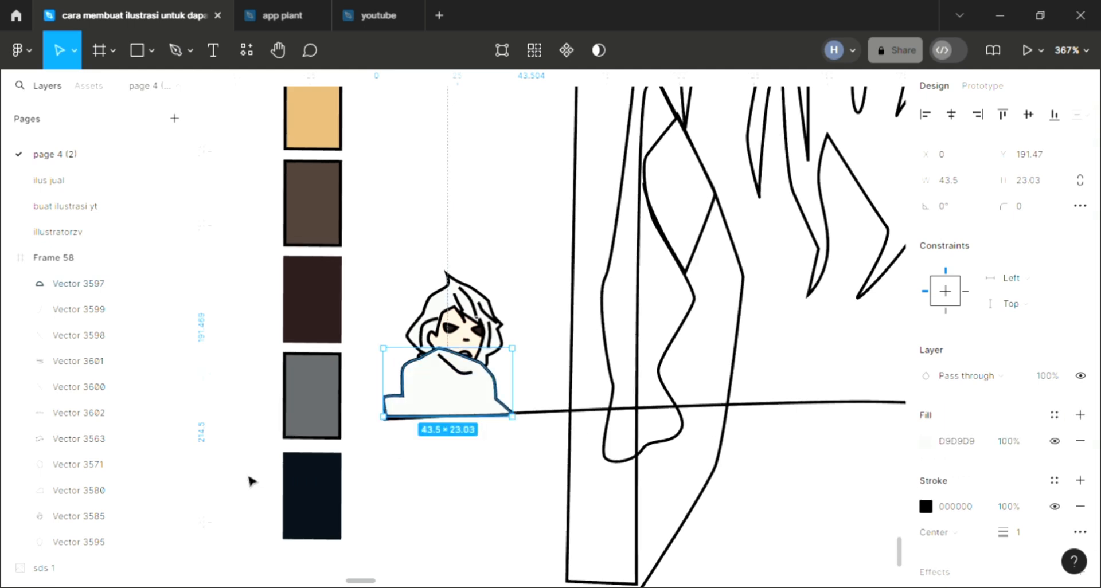
{"action": "key", "text": "bracketleft"}
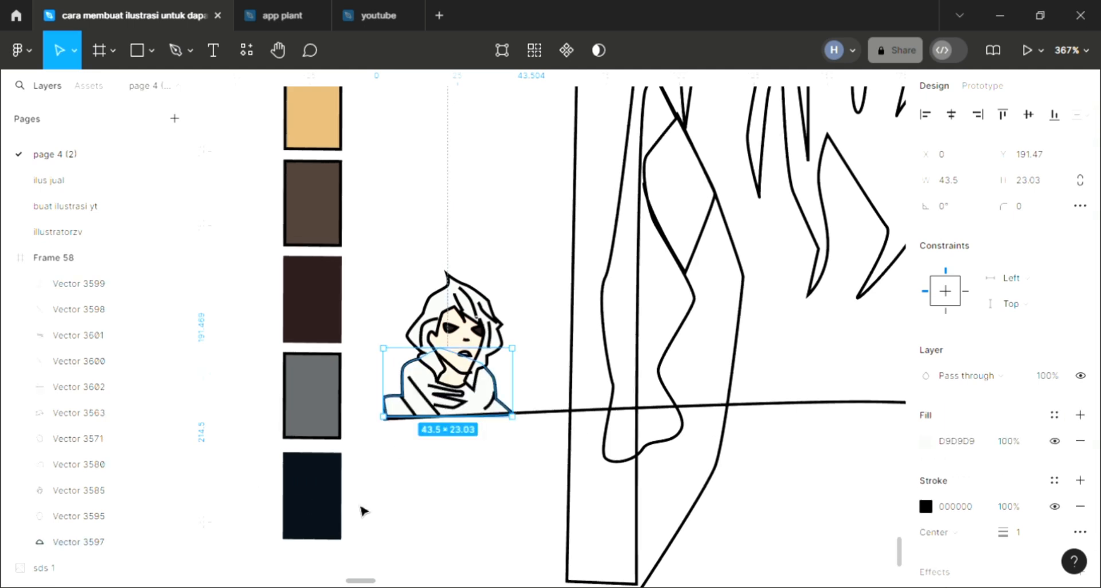
{"action": "scroll", "coordinate": [361, 510], "scroll_direction": "down", "scroll_amount": 5}
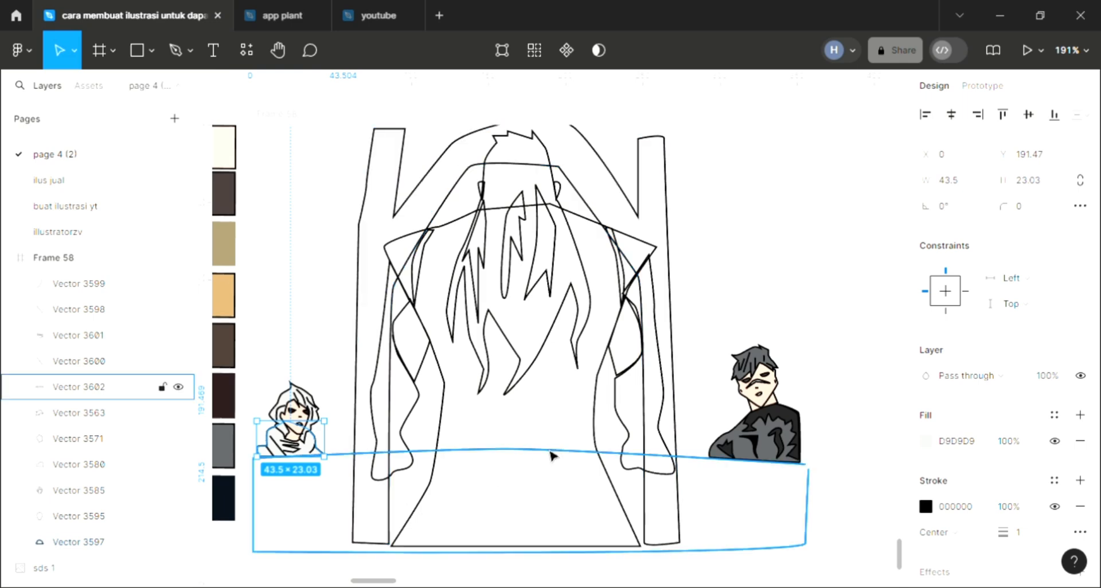
{"action": "key", "text": "i"}
{"action": "left_click", "coordinate": [768, 452]}
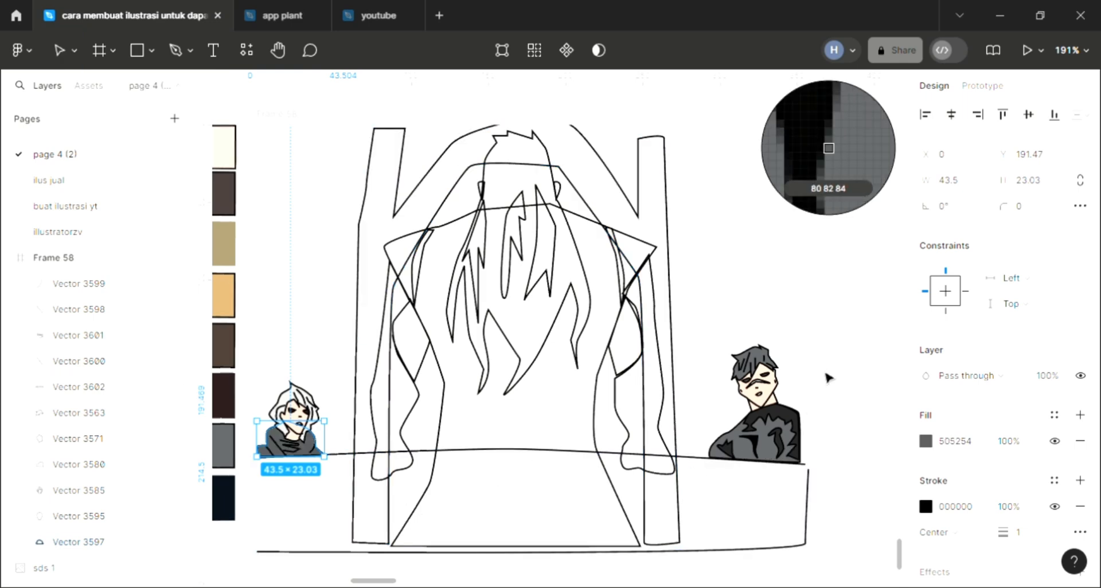
{"action": "left_click", "coordinate": [834, 342]}
Add a D9D9D9 fill and a 20% black 000000 overlay fill to the central figure's right inner hair strand
{"action": "scroll", "coordinate": [485, 366], "scroll_direction": "up", "scroll_amount": 1}
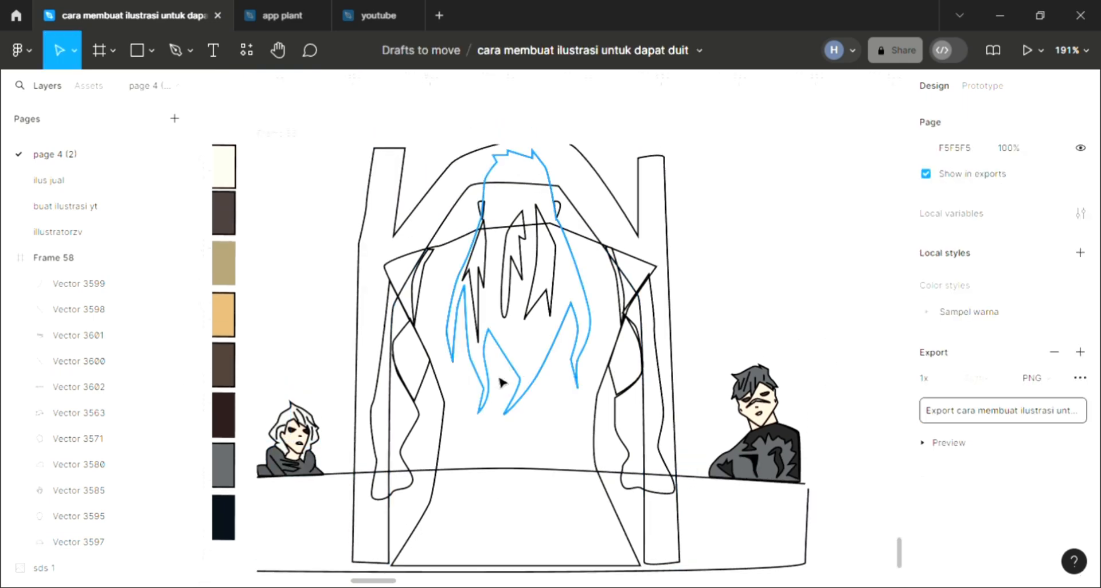
{"action": "scroll", "coordinate": [523, 364], "scroll_direction": "up", "scroll_amount": 2}
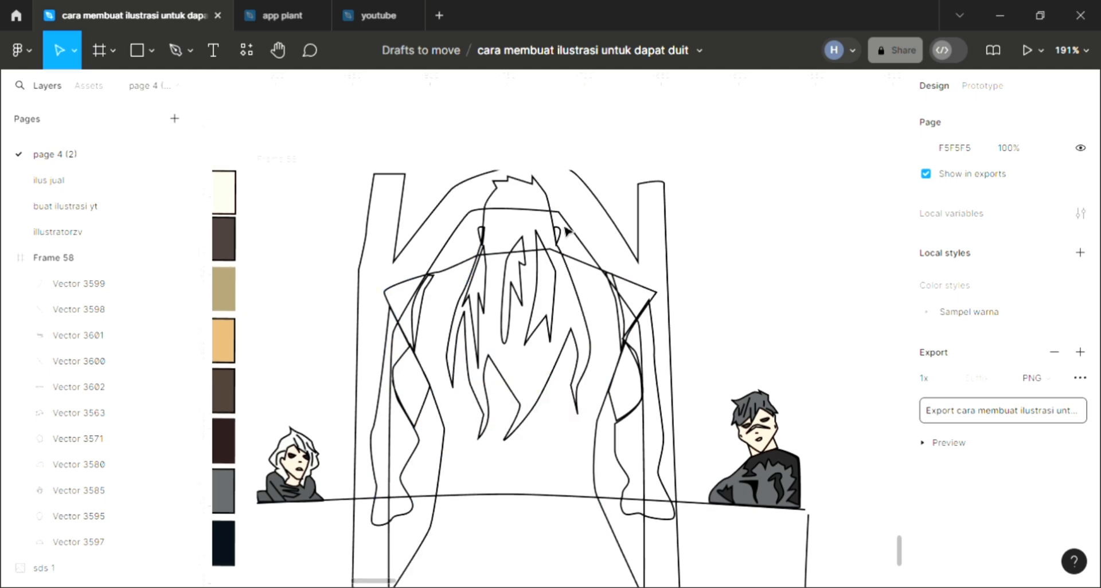
{"action": "left_click", "coordinate": [564, 292]}
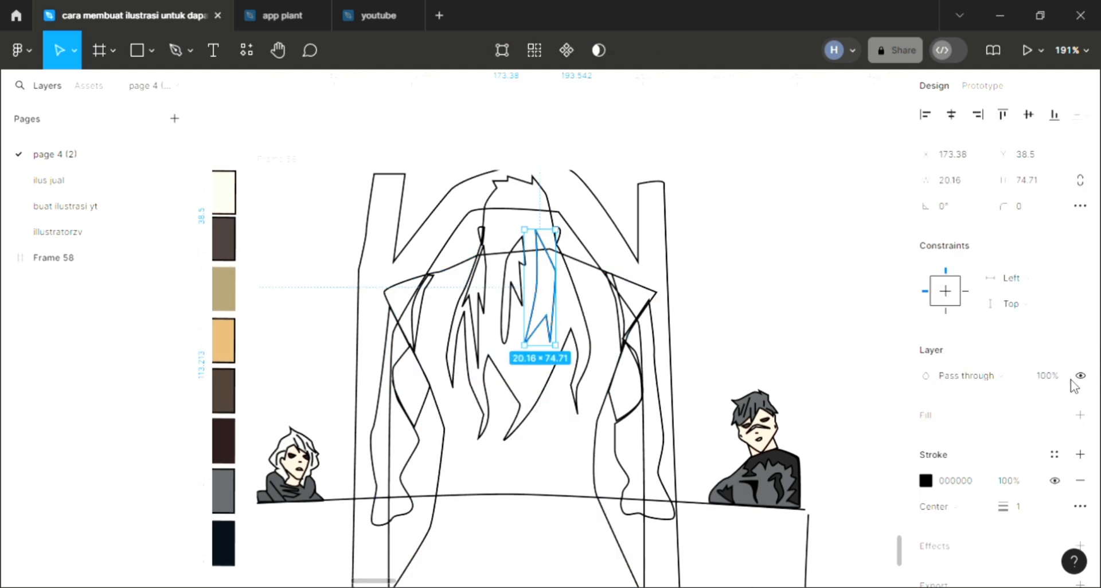
{"action": "left_click", "coordinate": [1080, 415]}
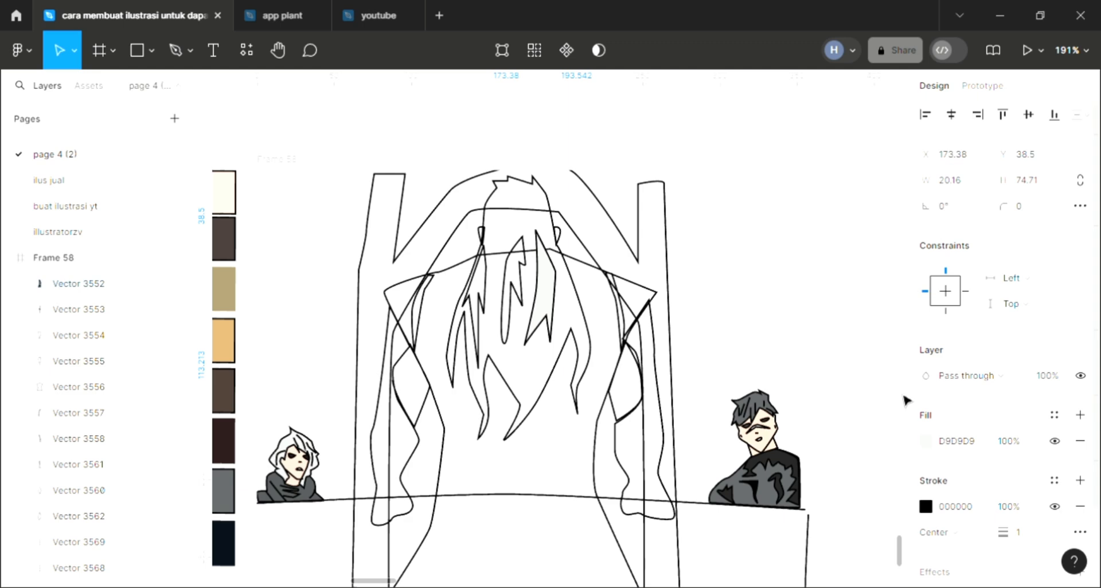
{"action": "left_click", "coordinate": [1080, 415]}
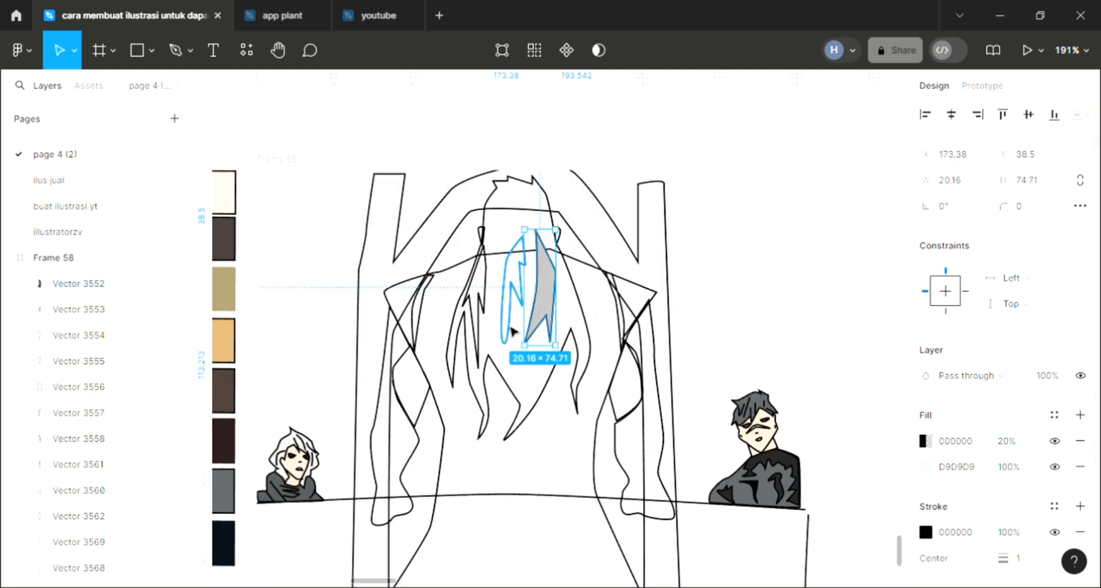
Give the central figure's middle hair strand a D9D9D9 fill with a 20% black 000000 fill over it
{"action": "left_click", "coordinate": [512, 330]}
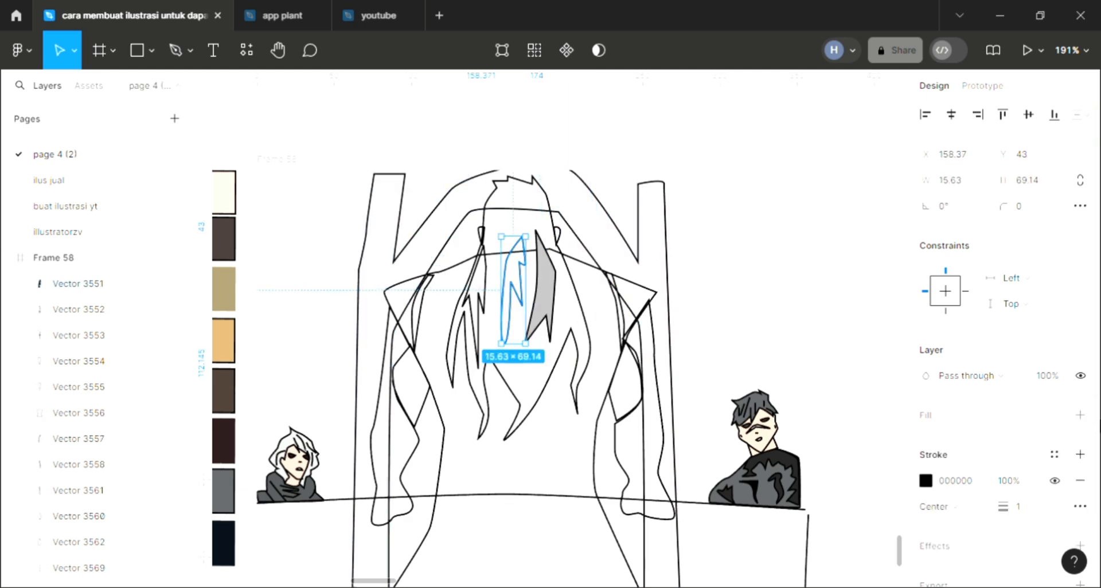
{"action": "left_click", "coordinate": [1080, 415]}
{"action": "left_click", "coordinate": [1080, 415]}
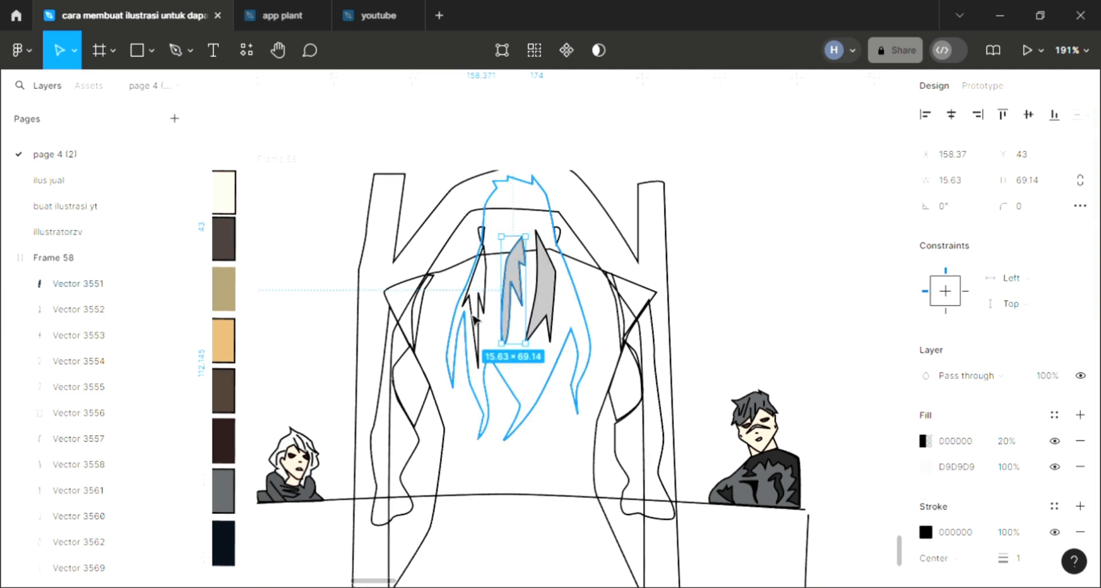
Give the central figure's left inner hair strand a D9D9D9 fill with a 20% black 000000 fill over it
{"action": "left_click", "coordinate": [475, 318]}
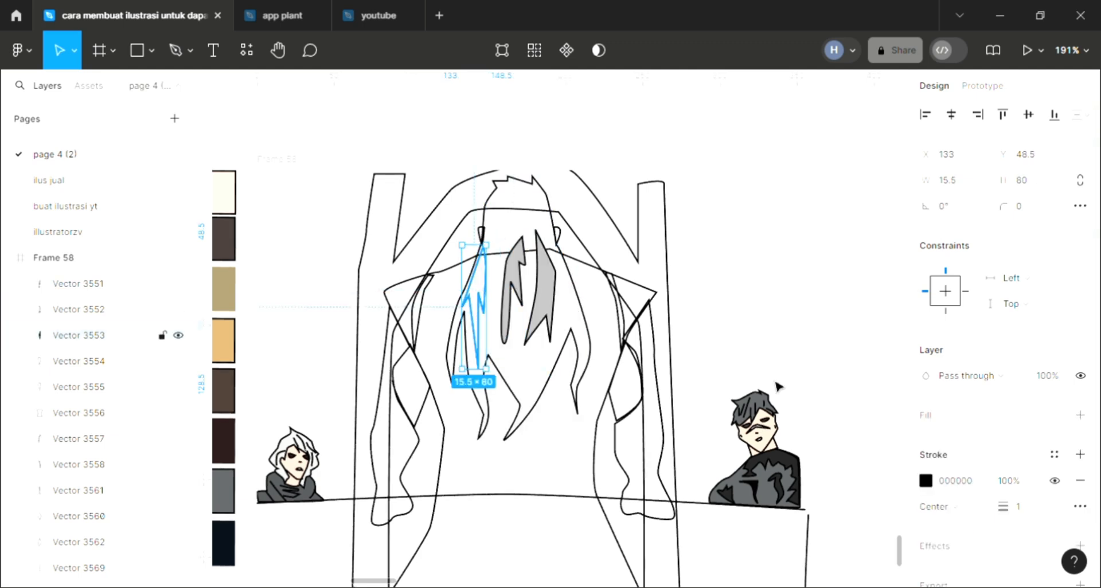
{"action": "left_click", "coordinate": [1080, 415]}
{"action": "left_click", "coordinate": [1080, 415]}
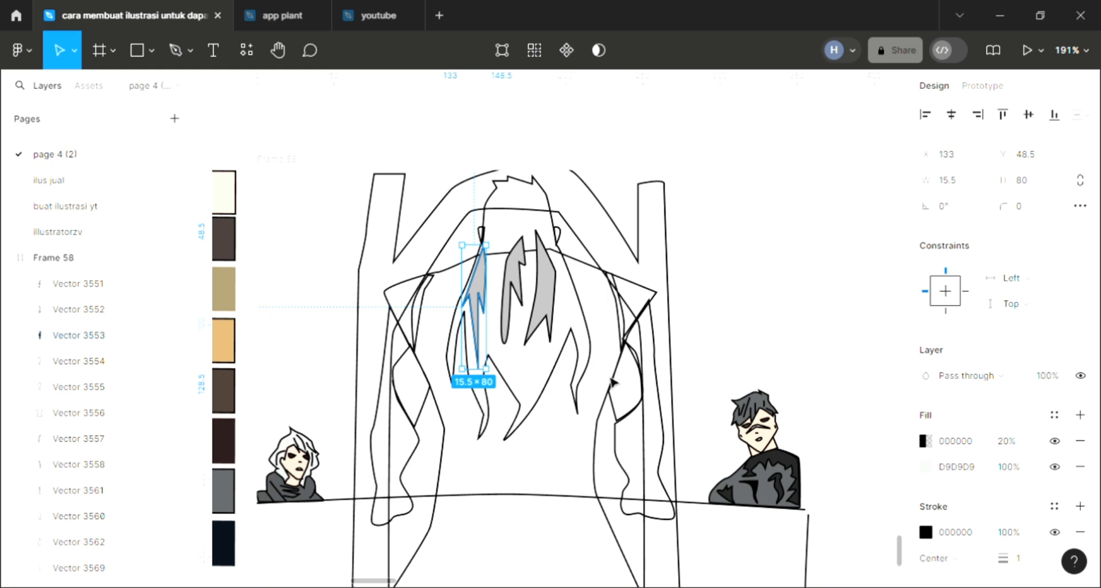
Fill the central figure's main hair shape with D9D9D9 and send it to the back, behind the inner strands
{"action": "left_click", "coordinate": [519, 424]}
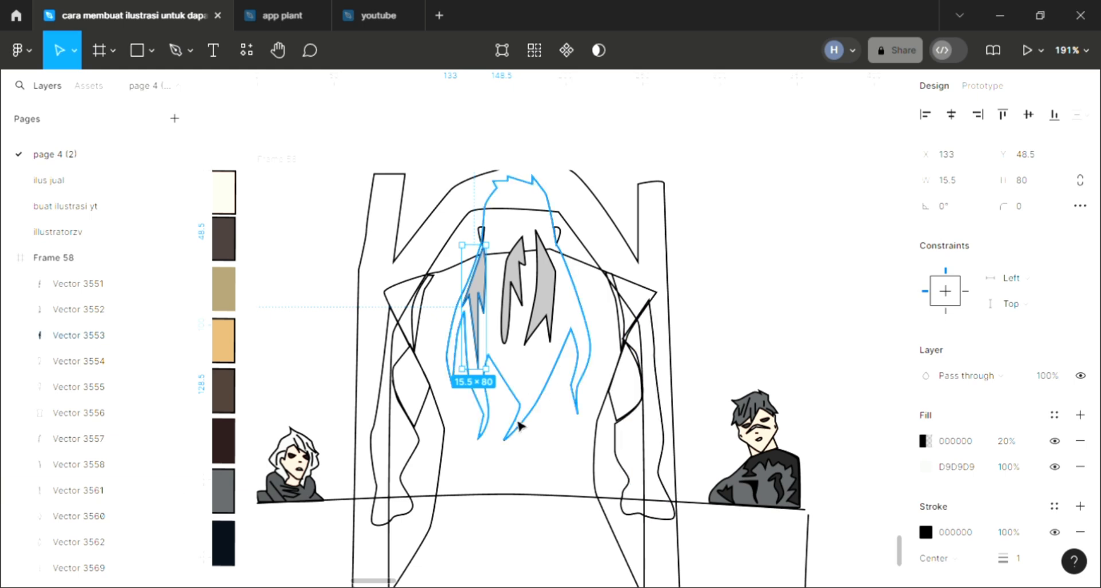
{"action": "left_click", "coordinate": [1079, 415]}
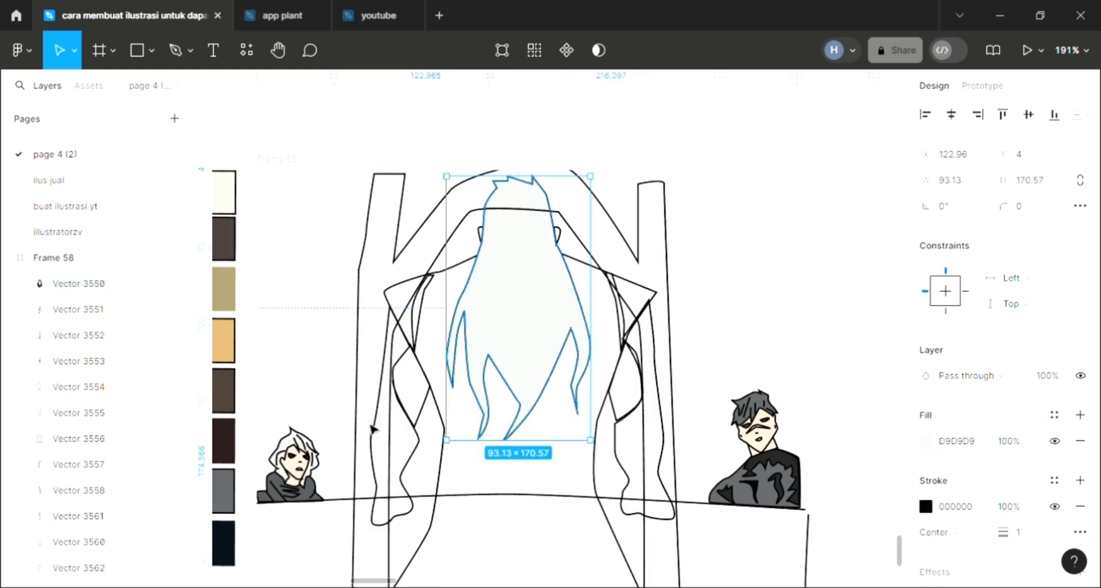
{"action": "key", "text": "ctrl+shift+bracketleft"}
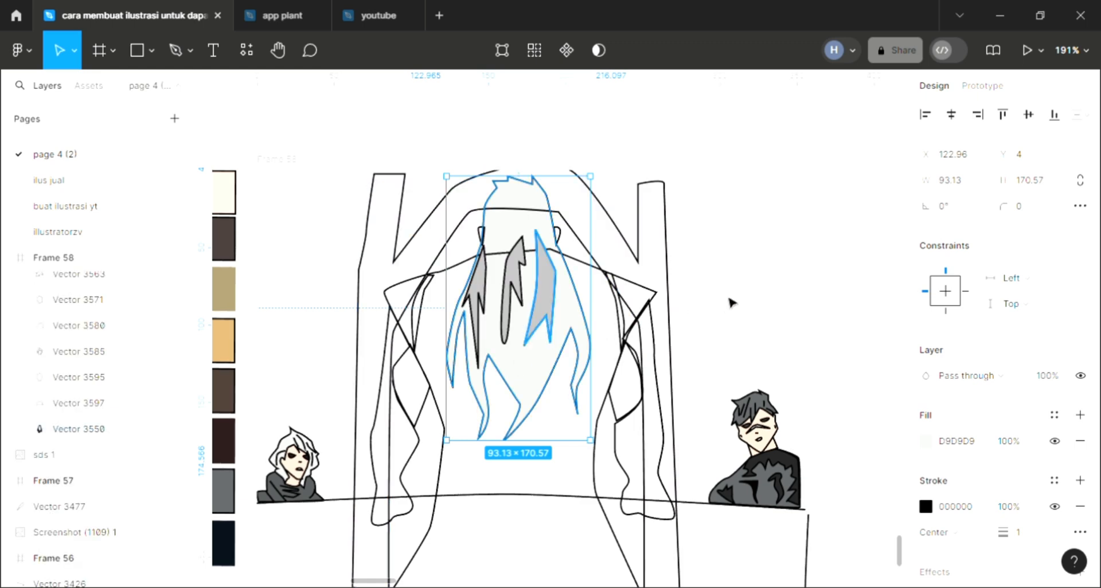
{"action": "left_click", "coordinate": [730, 301]}
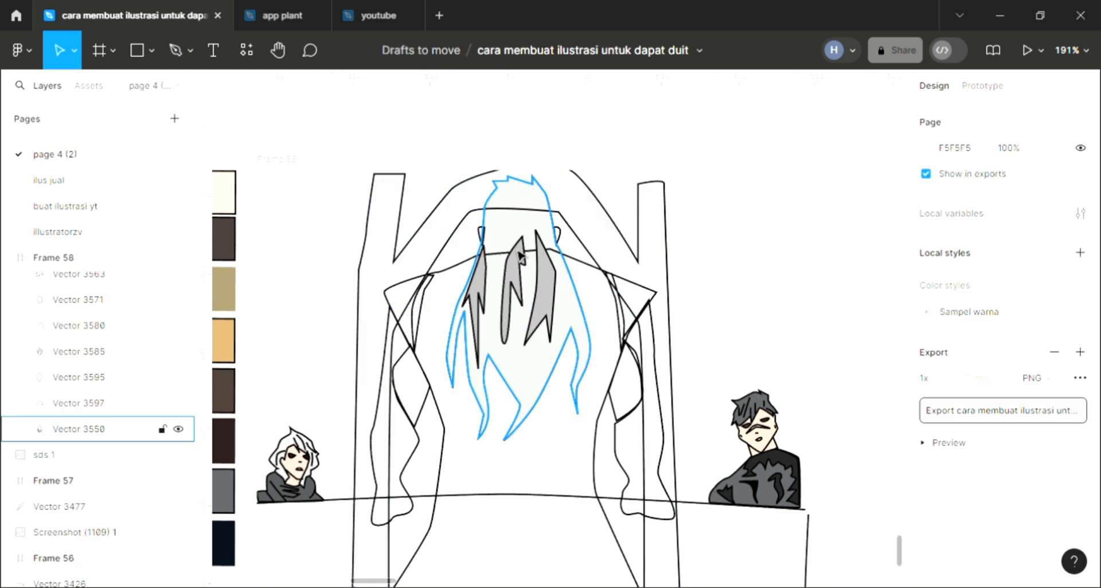
Fill the central figure's right ear with the skin tone sampled from the right-hand character
{"action": "left_click", "coordinate": [557, 236]}
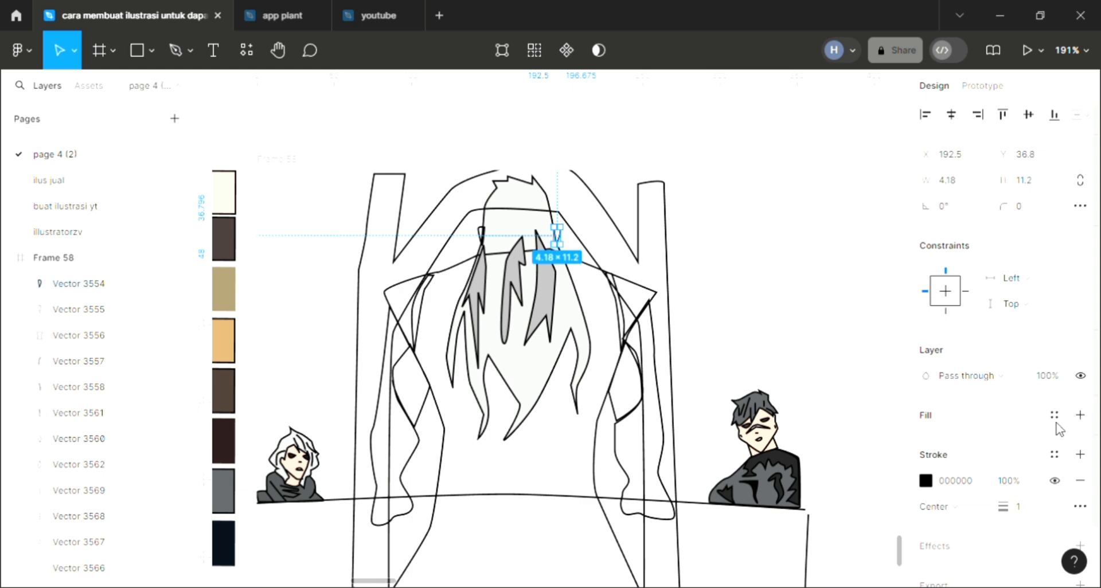
{"action": "left_click", "coordinate": [1080, 415]}
{"action": "scroll", "coordinate": [831, 452], "scroll_direction": "up", "scroll_amount": 4}
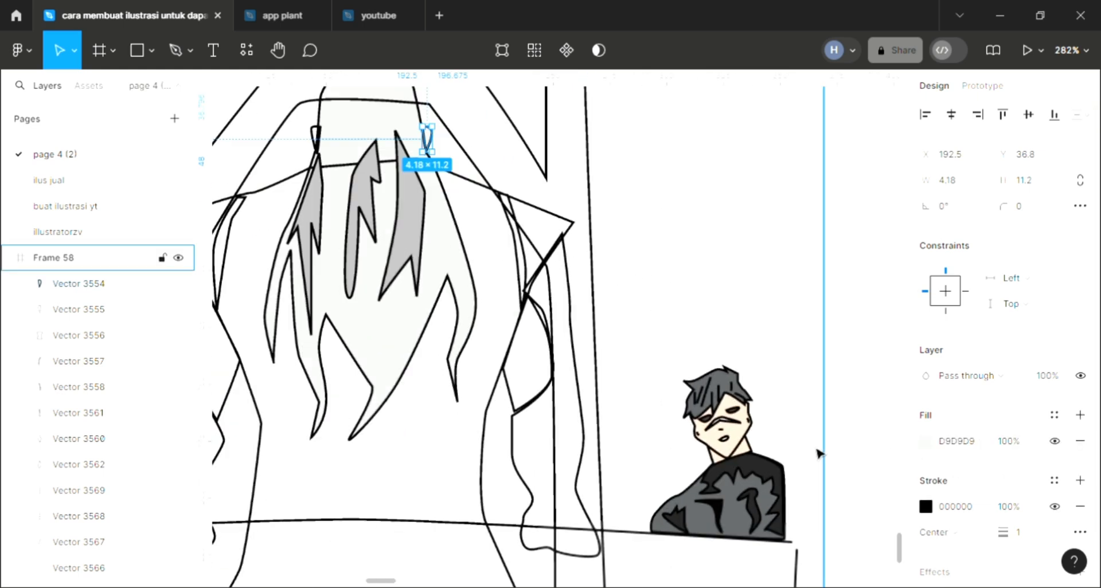
{"action": "scroll", "coordinate": [820, 453], "scroll_direction": "up", "scroll_amount": 4}
{"action": "key", "text": "i"}
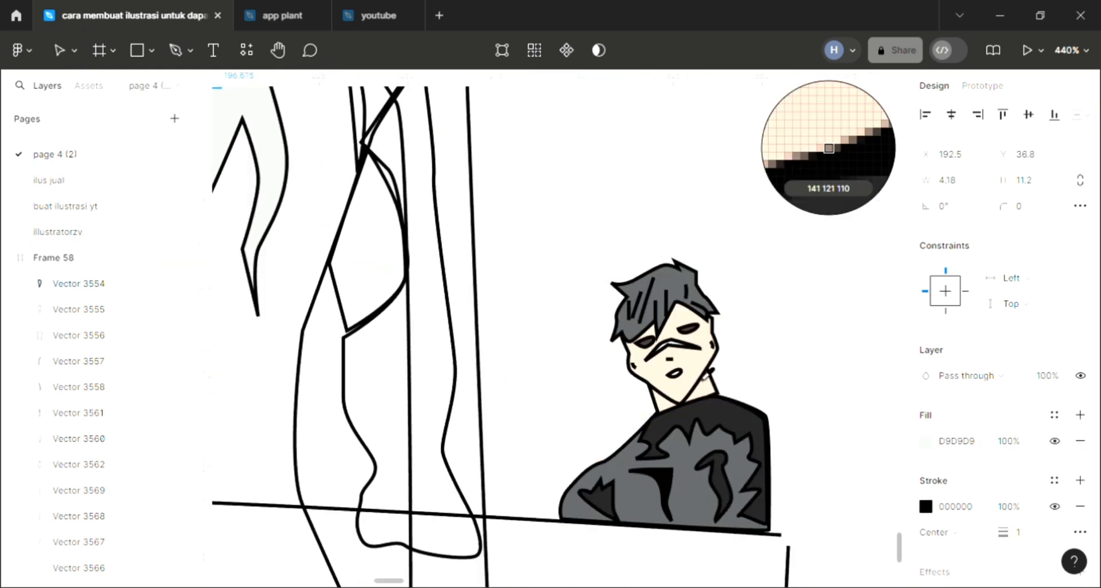
{"action": "left_click", "coordinate": [705, 379]}
{"action": "left_click", "coordinate": [750, 281]}
{"action": "scroll", "coordinate": [748, 284], "scroll_direction": "down", "scroll_amount": 6}
{"action": "left_click_drag", "start_coordinate": [681, 318], "coordinate": [719, 318]}
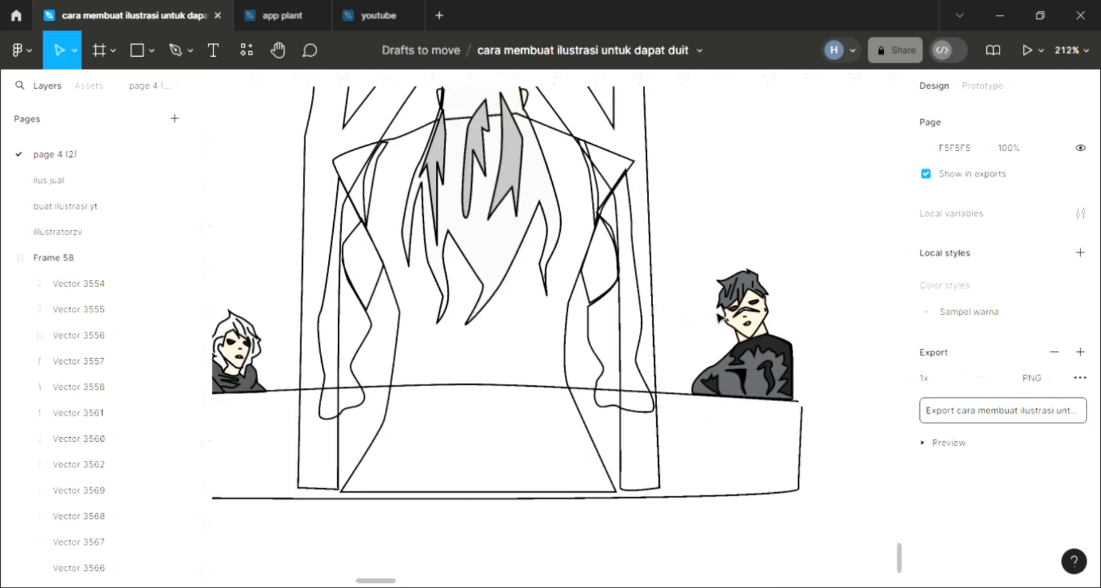
Add a D9D9D9 fill to the central figure's left ear
{"action": "scroll", "coordinate": [570, 326], "scroll_direction": "up", "scroll_amount": 3}
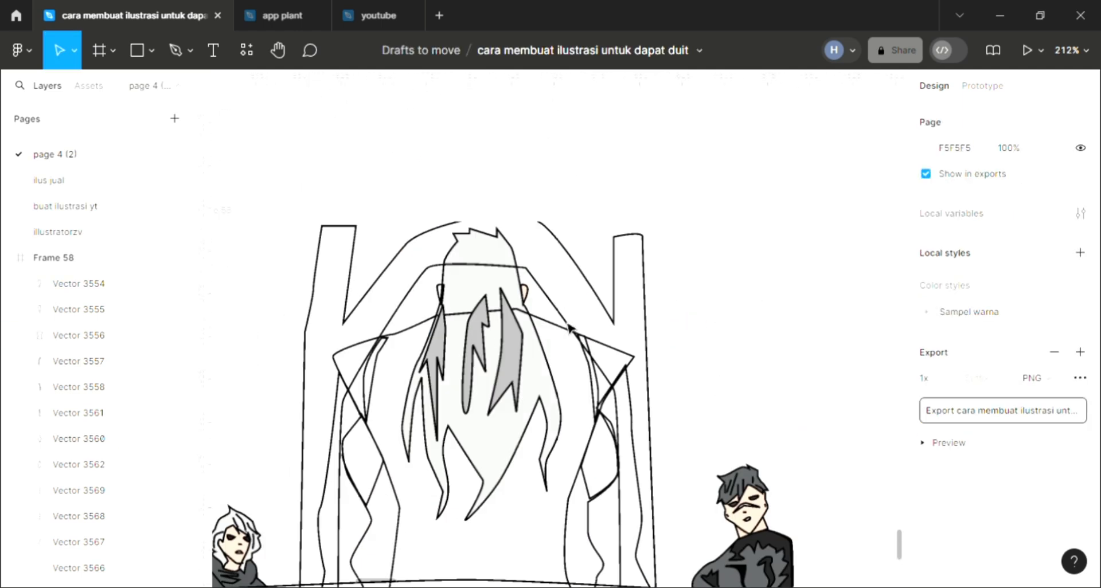
{"action": "left_click", "coordinate": [439, 294]}
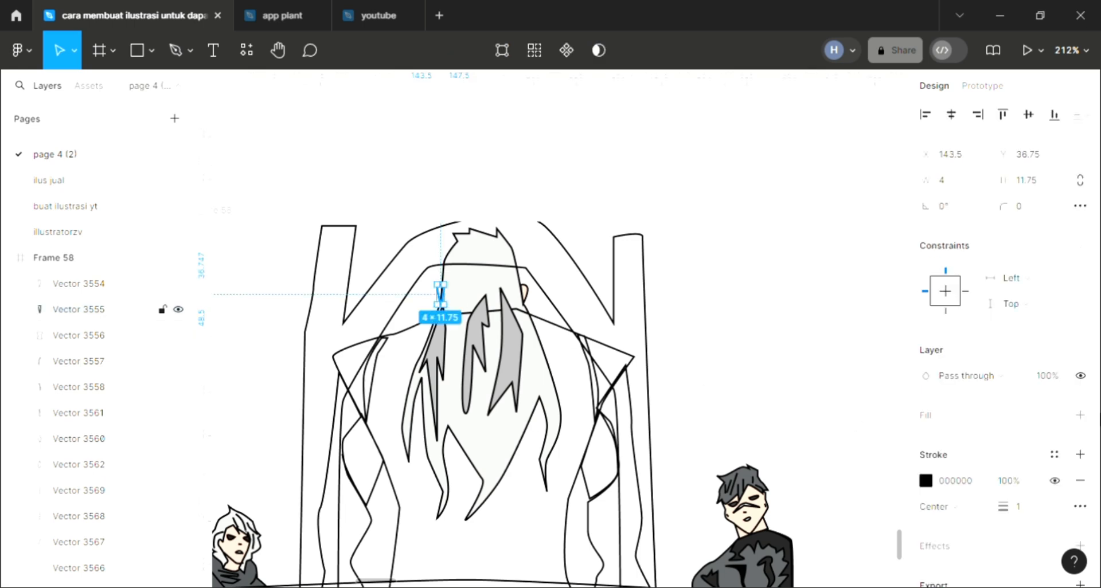
{"action": "left_click", "coordinate": [1082, 414]}
{"action": "scroll", "coordinate": [640, 368], "scroll_direction": "up", "scroll_amount": 5}
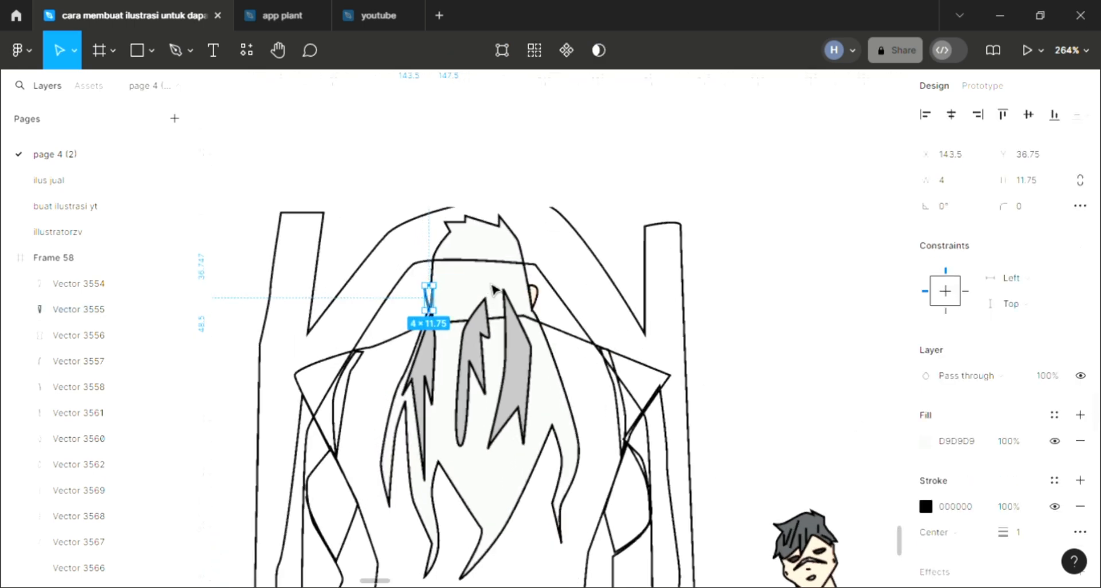
{"action": "scroll", "coordinate": [641, 367], "scroll_direction": "up", "scroll_amount": 3}
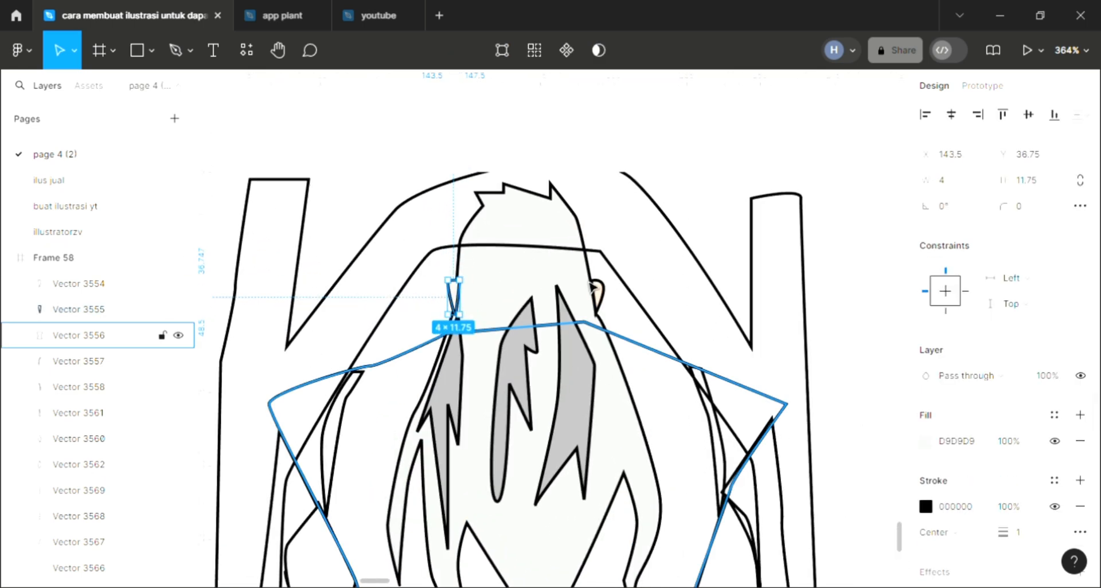
{"action": "key", "text": "i"}
{"action": "left_click", "coordinate": [638, 330]}
{"action": "key", "text": "Escape"}
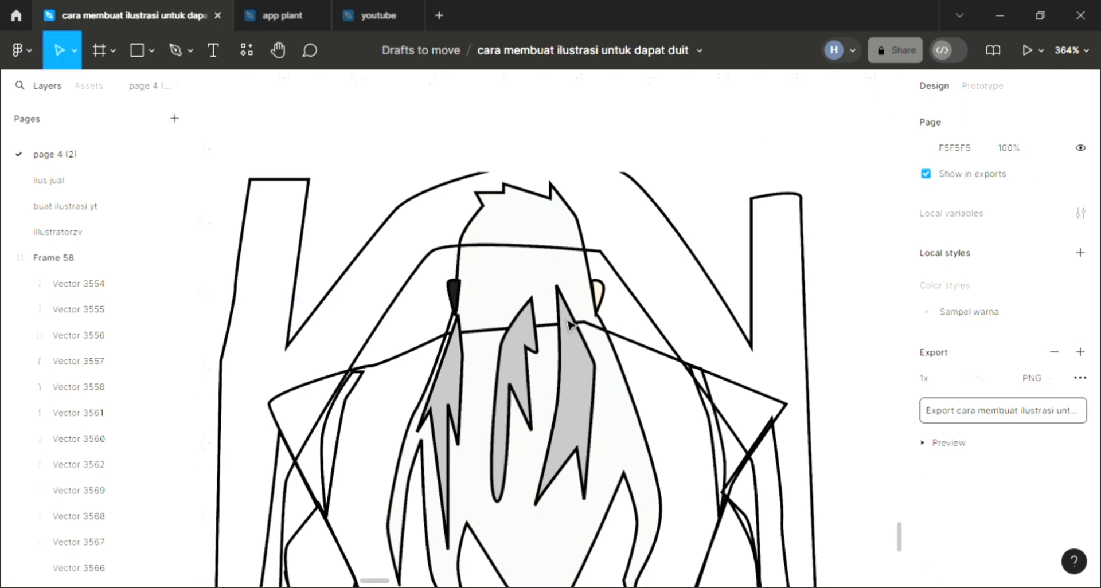
Recolour the central figure's left ear with the skin tone sampled from the right ear
{"action": "left_click", "coordinate": [455, 294]}
{"action": "key", "text": "i"}
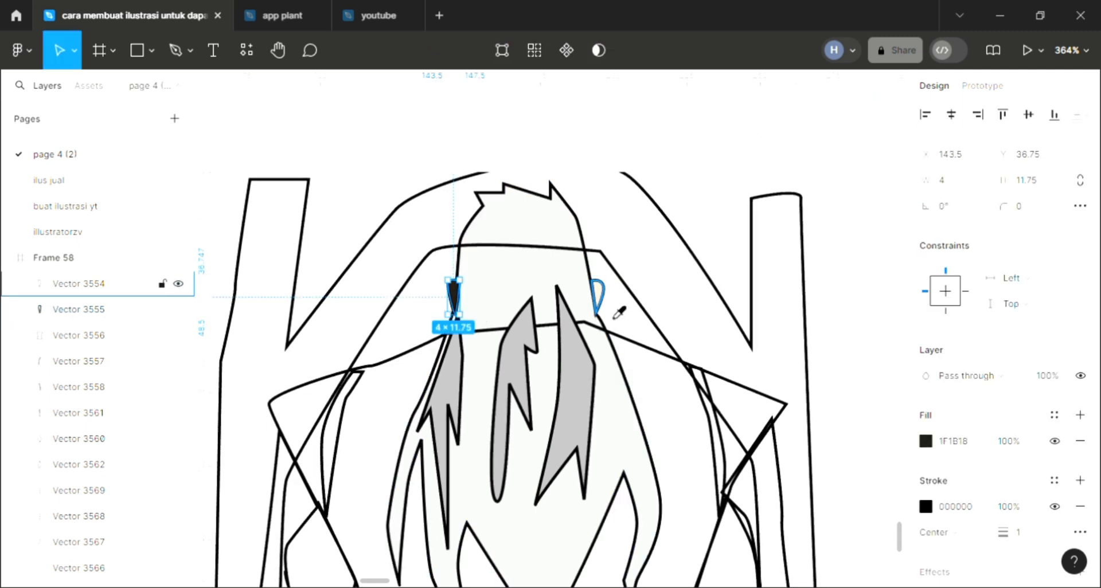
{"action": "left_click", "coordinate": [603, 313]}
{"action": "key", "text": "Escape"}
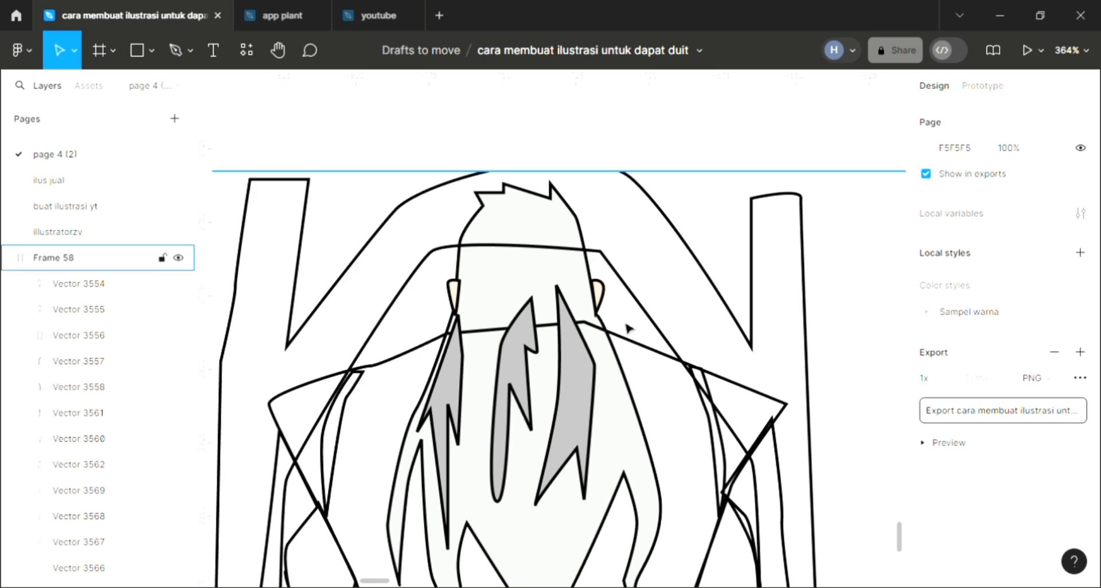
Fill the narrow curved strip on the central figure's right shoulder with red EE4F4F
{"action": "scroll", "coordinate": [626, 325], "scroll_direction": "down", "scroll_amount": 3}
{"action": "scroll", "coordinate": [625, 331], "scroll_direction": "down", "scroll_amount": 2}
{"action": "scroll", "coordinate": [610, 378], "scroll_direction": "down", "scroll_amount": 2}
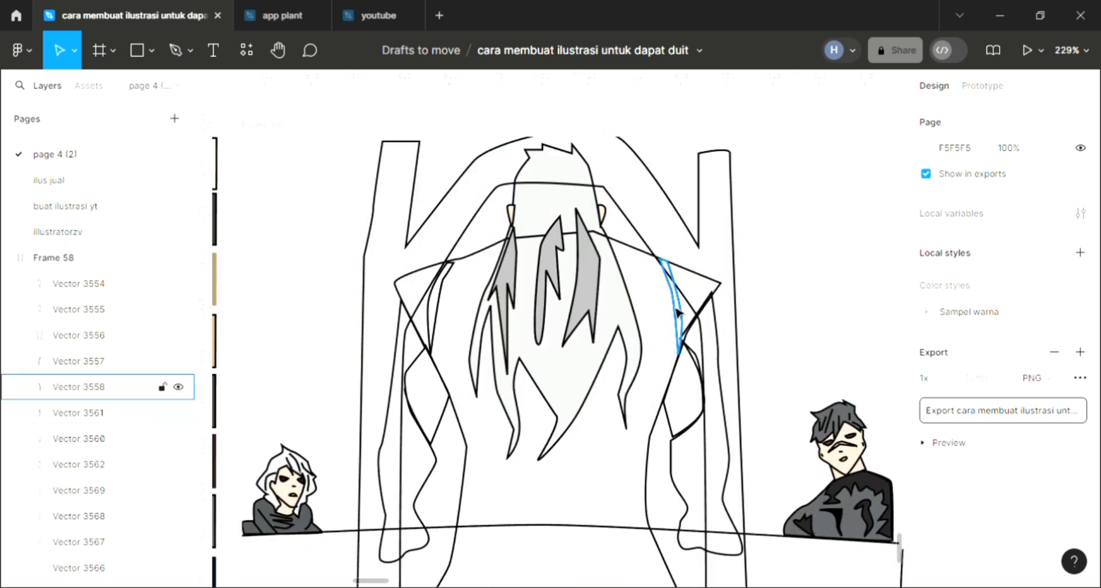
{"action": "left_click", "coordinate": [1080, 416]}
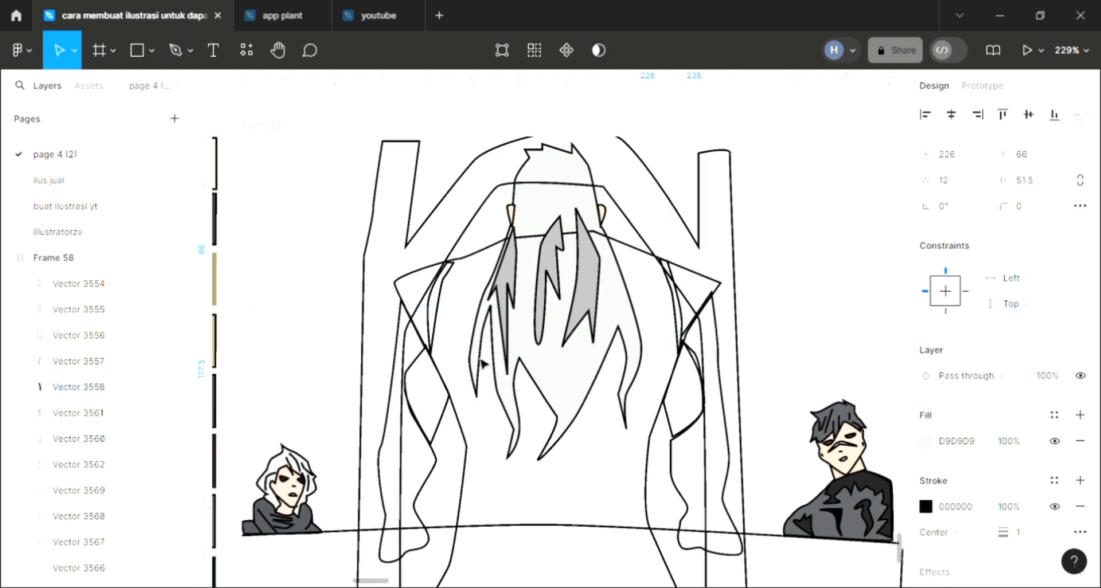
{"action": "scroll", "coordinate": [482, 364], "scroll_direction": "down", "scroll_amount": 2}
{"action": "scroll", "coordinate": [393, 367], "scroll_direction": "left", "scroll_amount": 1}
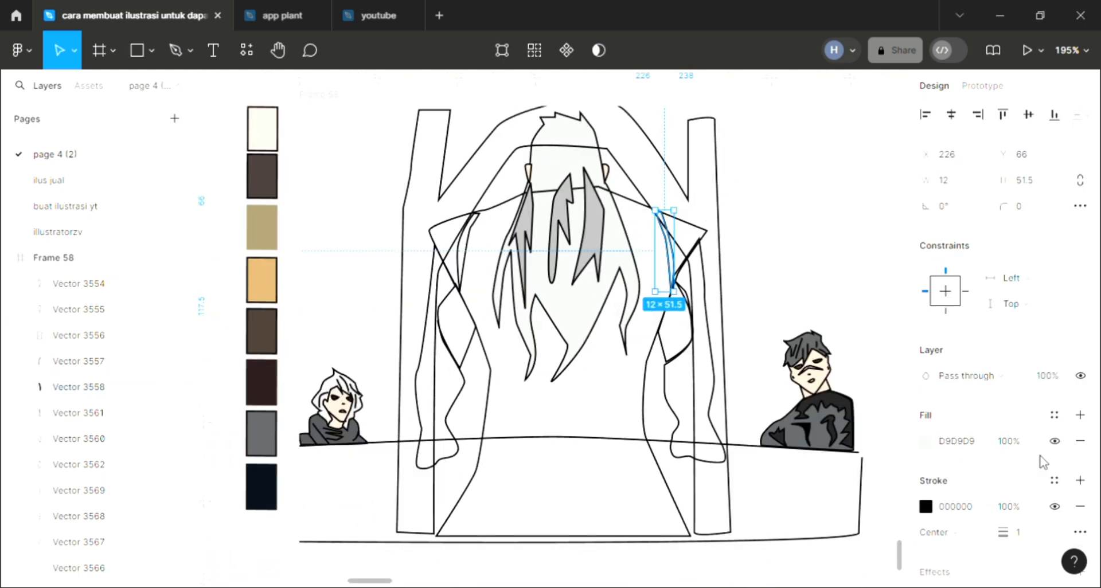
{"action": "left_click", "coordinate": [926, 441]}
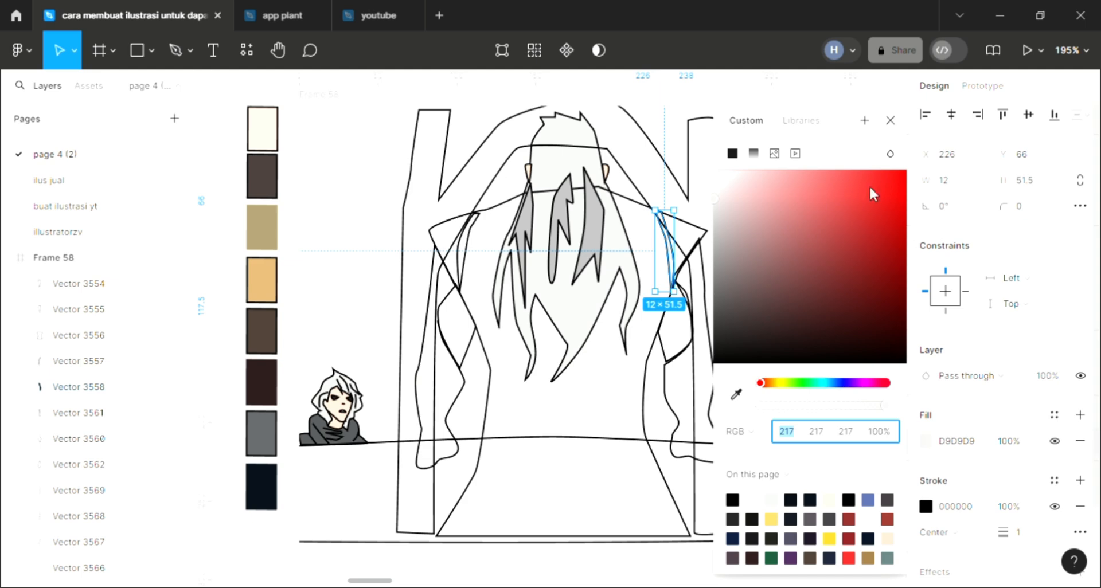
{"action": "left_click", "coordinate": [842, 181]}
{"action": "left_click", "coordinate": [890, 121]}
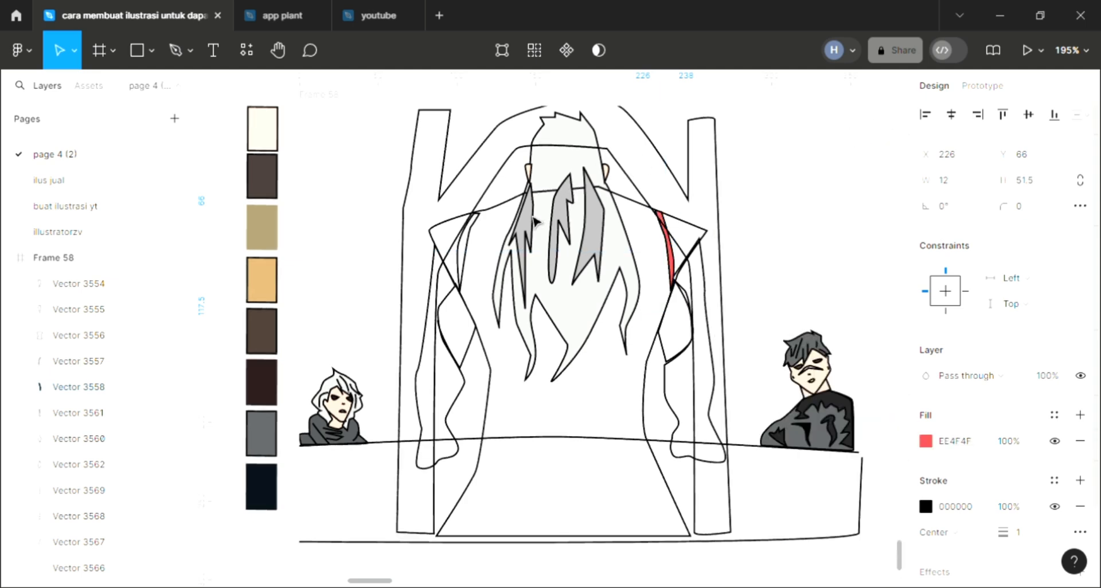
Fill the matching strip on the left shoulder with red EE4F4F sampled from the right shoulder strip
{"action": "left_click", "coordinate": [462, 267]}
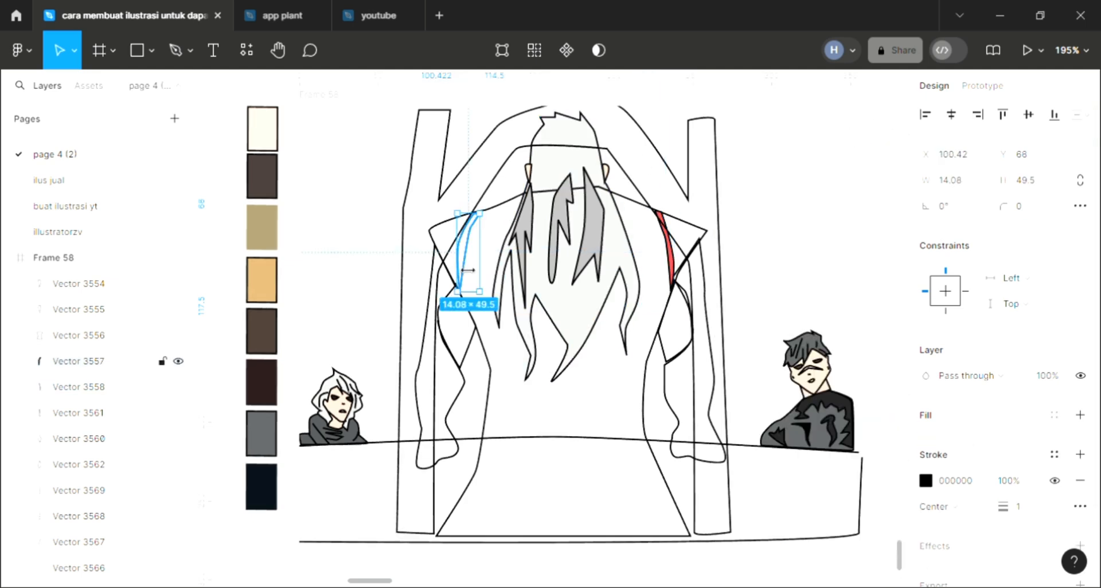
{"action": "left_click", "coordinate": [1079, 418]}
{"action": "key", "text": "i"}
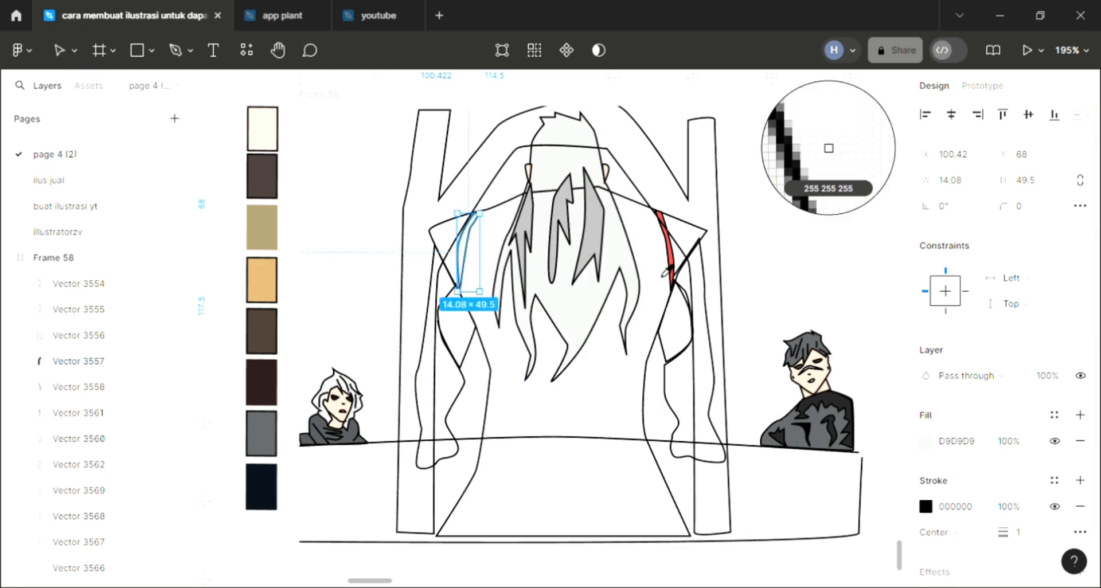
{"action": "scroll", "coordinate": [672, 257], "scroll_direction": "up", "scroll_amount": 5}
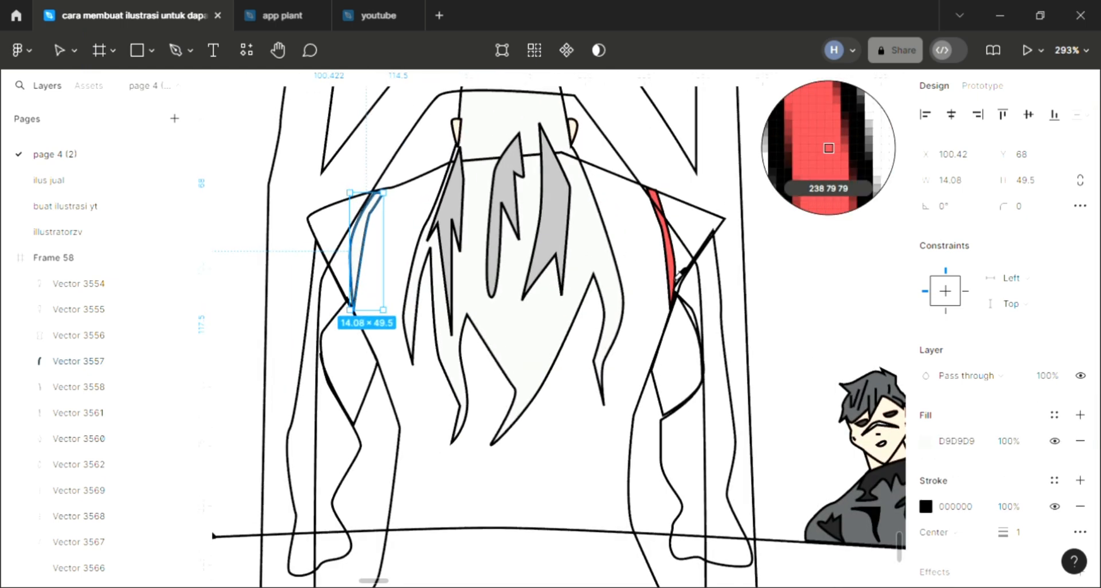
{"action": "left_click", "coordinate": [672, 256]}
{"action": "scroll", "coordinate": [566, 335], "scroll_direction": "down", "scroll_amount": 2}
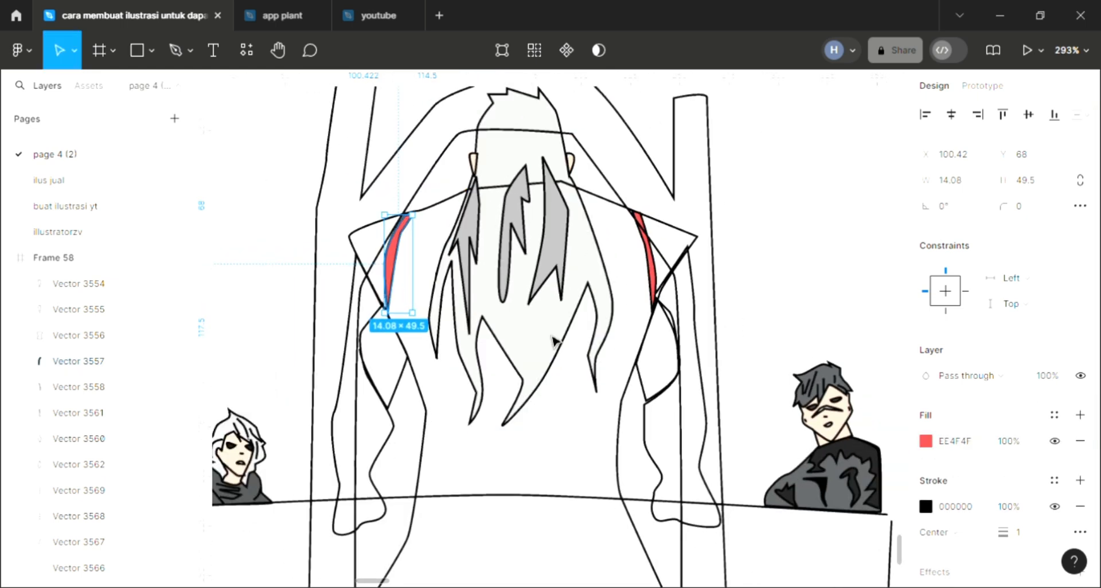
Fill the central figure's robe body with dark red 4A1818 and send it to the back, behind the hair
{"action": "left_click", "coordinate": [421, 392]}
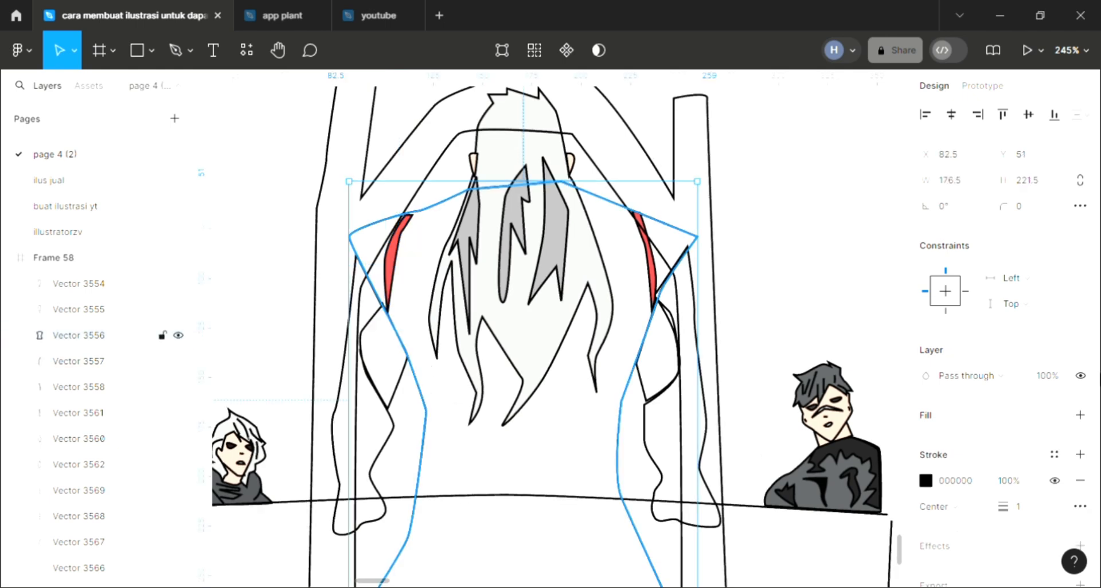
{"action": "left_click", "coordinate": [1079, 415]}
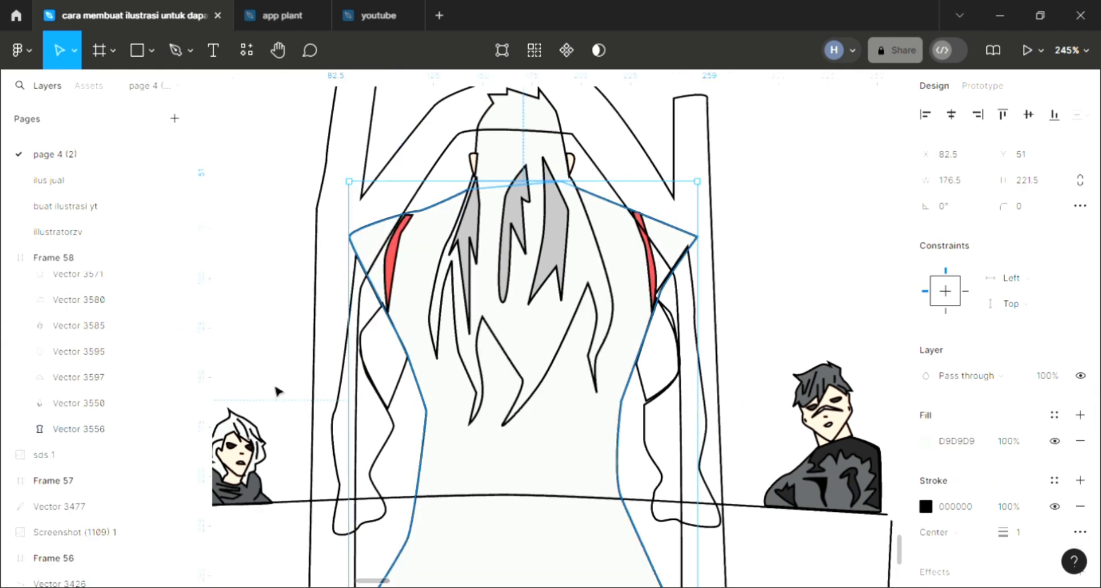
{"action": "left_click", "coordinate": [827, 148]}
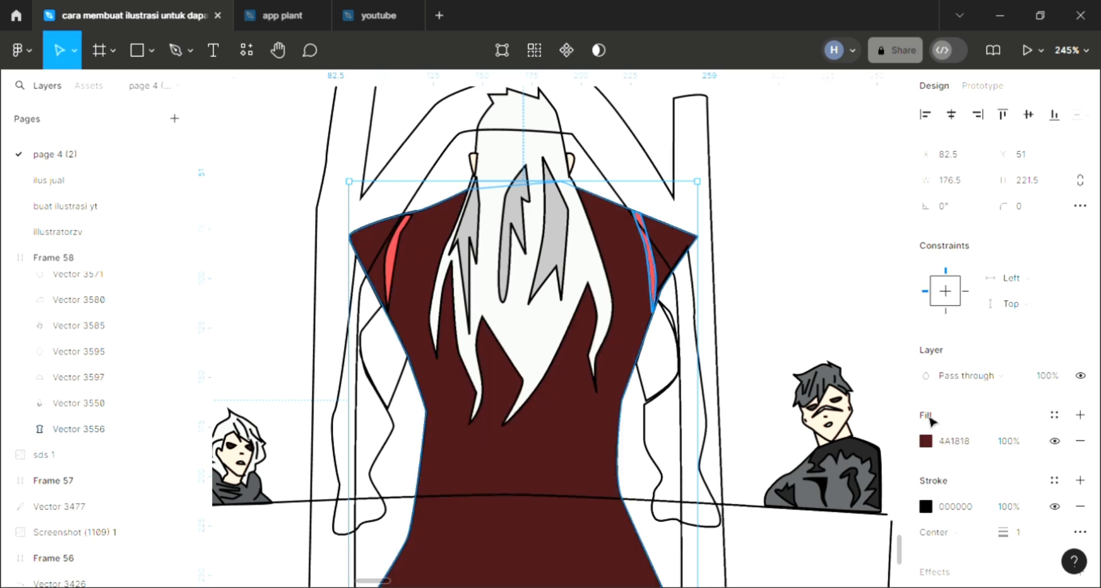
{"action": "left_click", "coordinate": [747, 325]}
{"action": "scroll", "coordinate": [621, 390], "scroll_direction": "down", "scroll_amount": 2}
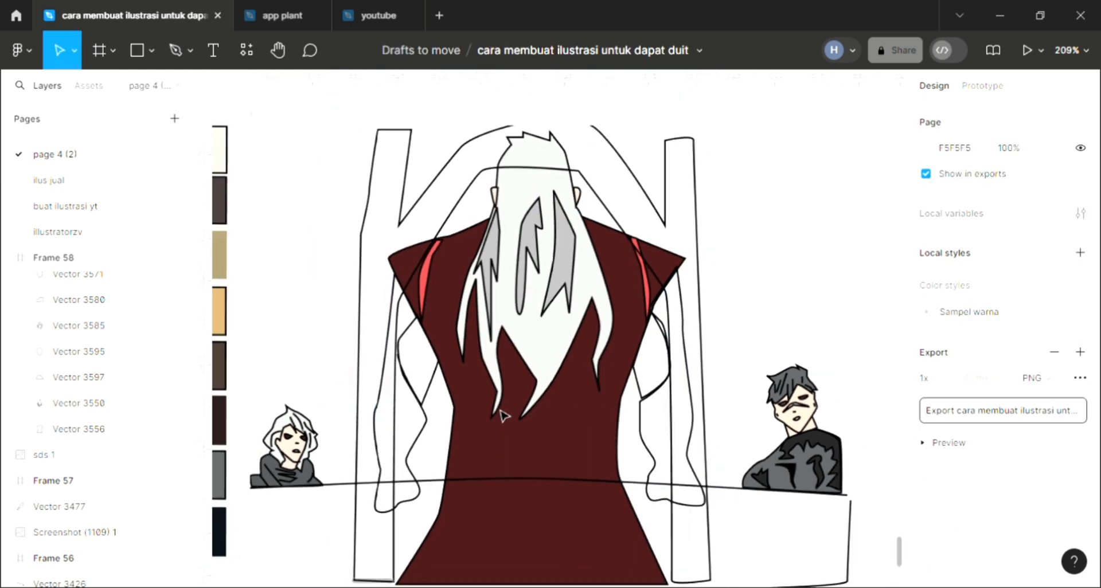
Add D9D9D9 fills to the small pointed shapes between the robe and sleeves on both sides of the central figure
{"action": "scroll", "coordinate": [502, 412], "scroll_direction": "down", "scroll_amount": 1}
{"action": "left_click", "coordinate": [407, 374]}
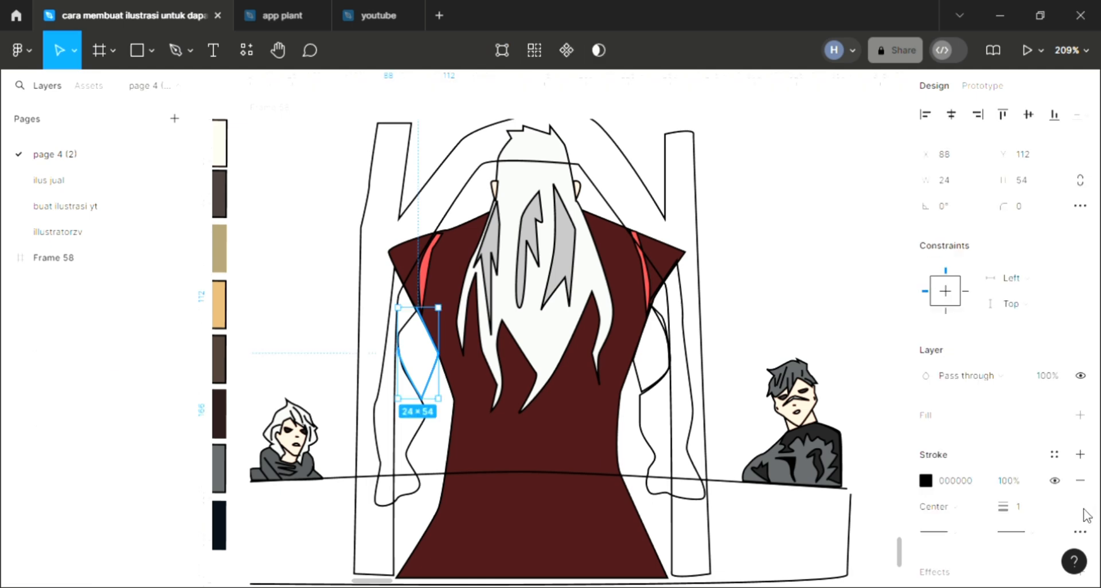
{"action": "left_click", "coordinate": [1079, 415]}
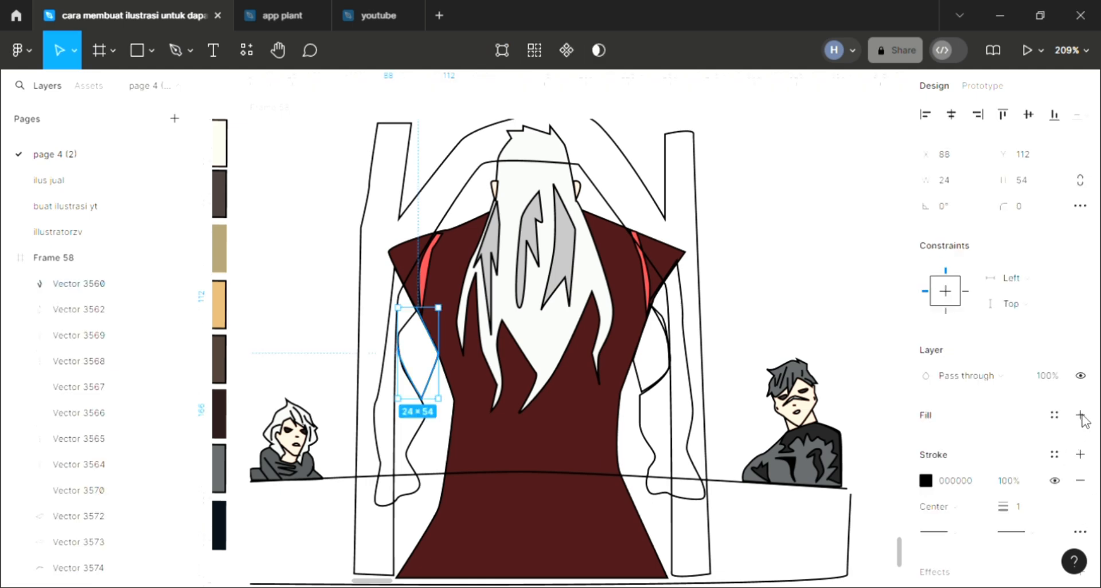
{"action": "left_click", "coordinate": [647, 390]}
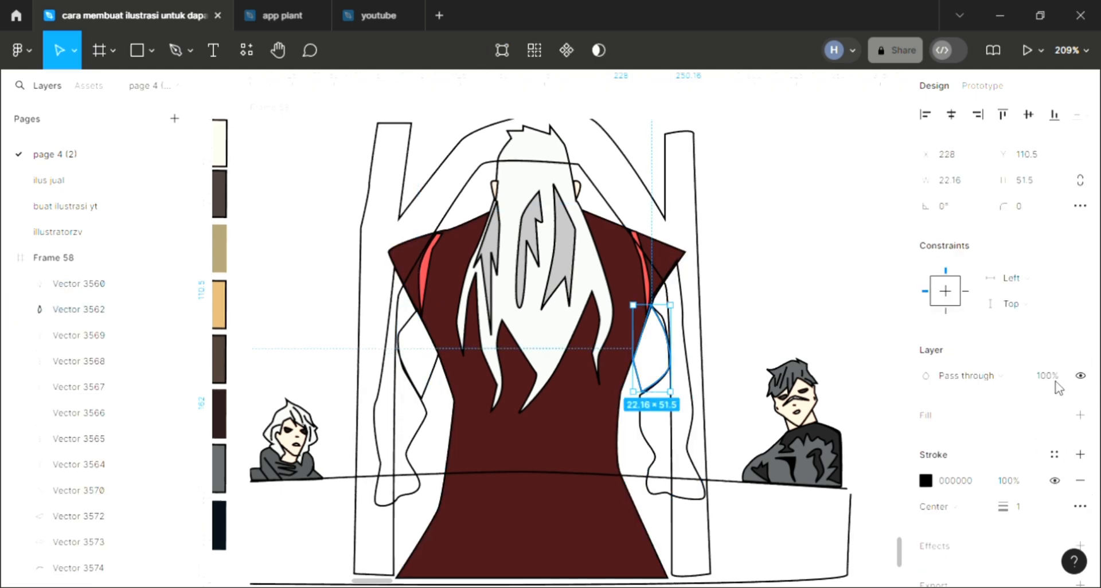
{"action": "left_click", "coordinate": [1080, 415]}
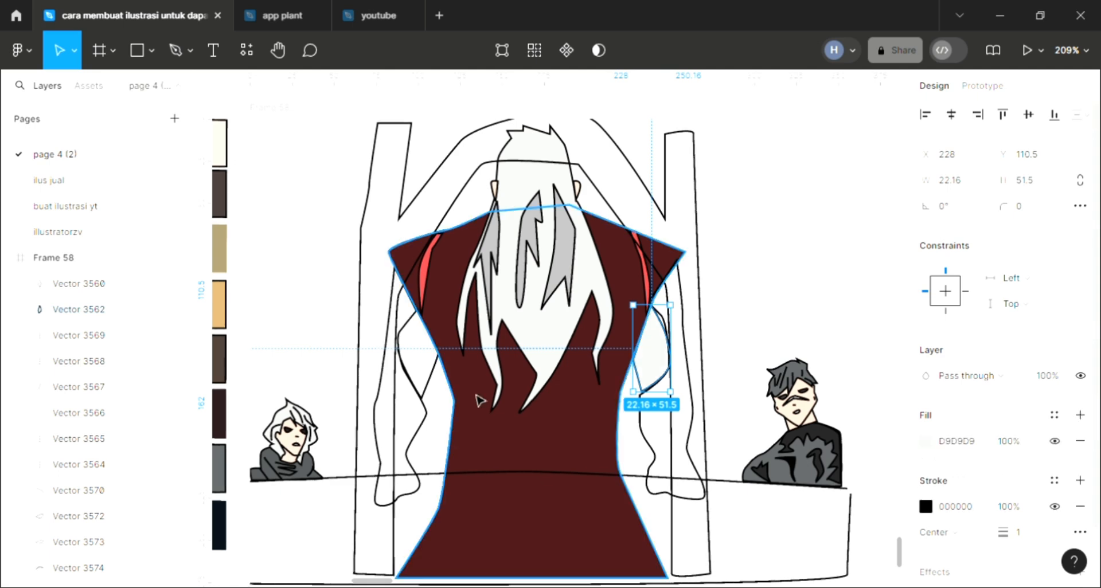
Close the open outline of the pointed shape beside the left sleeve with a curved Pen segment so its D9D9D9 fill covers the whole shape
{"action": "left_click", "coordinate": [434, 385]}
{"action": "double_click", "coordinate": [435, 386]}
{"action": "scroll", "coordinate": [396, 330], "scroll_direction": "up", "scroll_amount": 5, "text": "ctrl"}
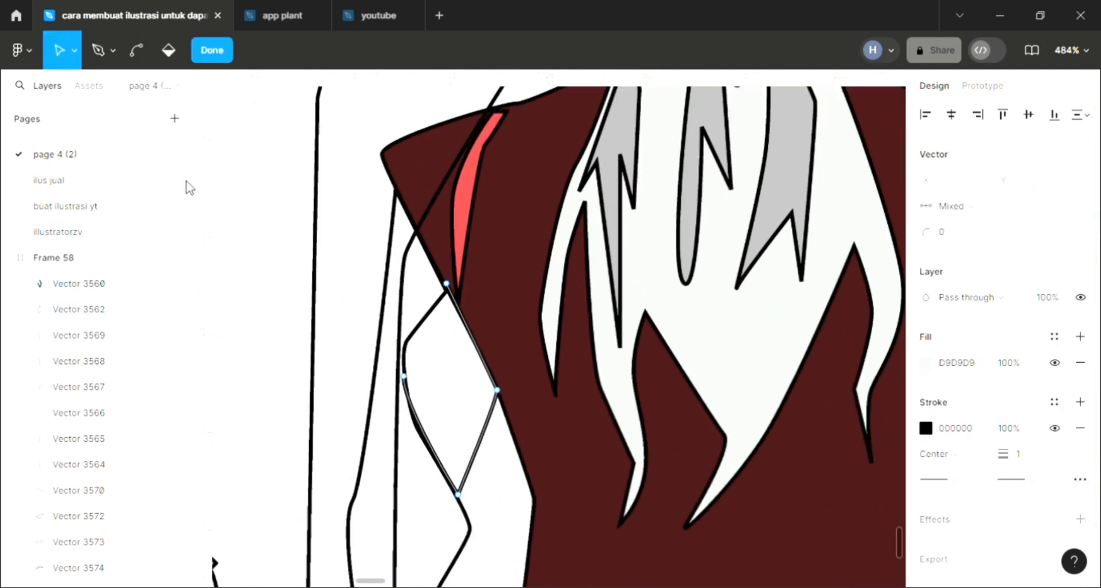
{"action": "left_click", "coordinate": [98, 50]}
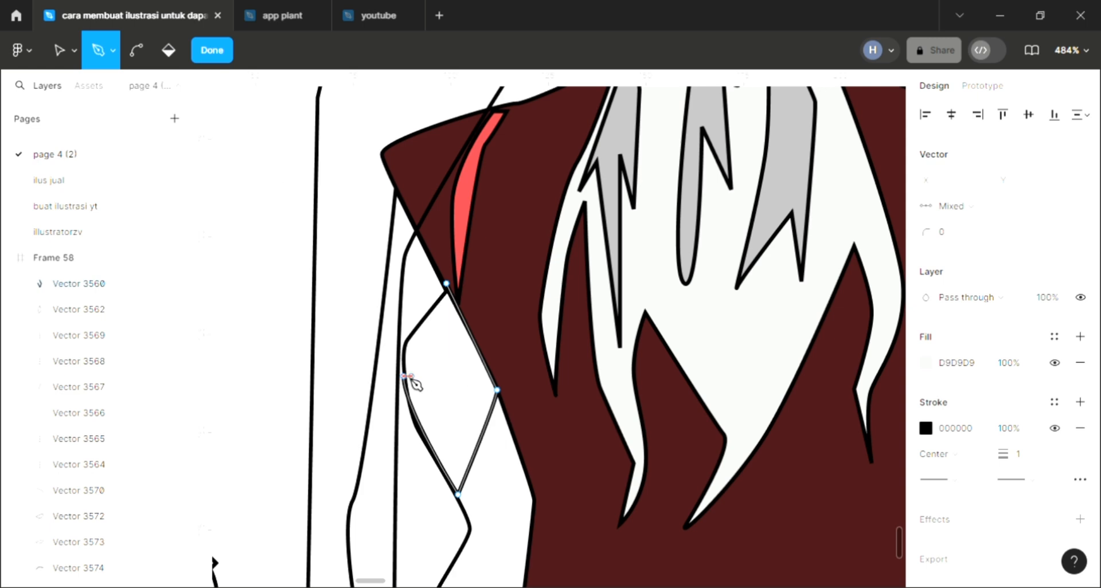
{"action": "left_click_drag", "start_coordinate": [446, 283], "coordinate": [496, 249]}
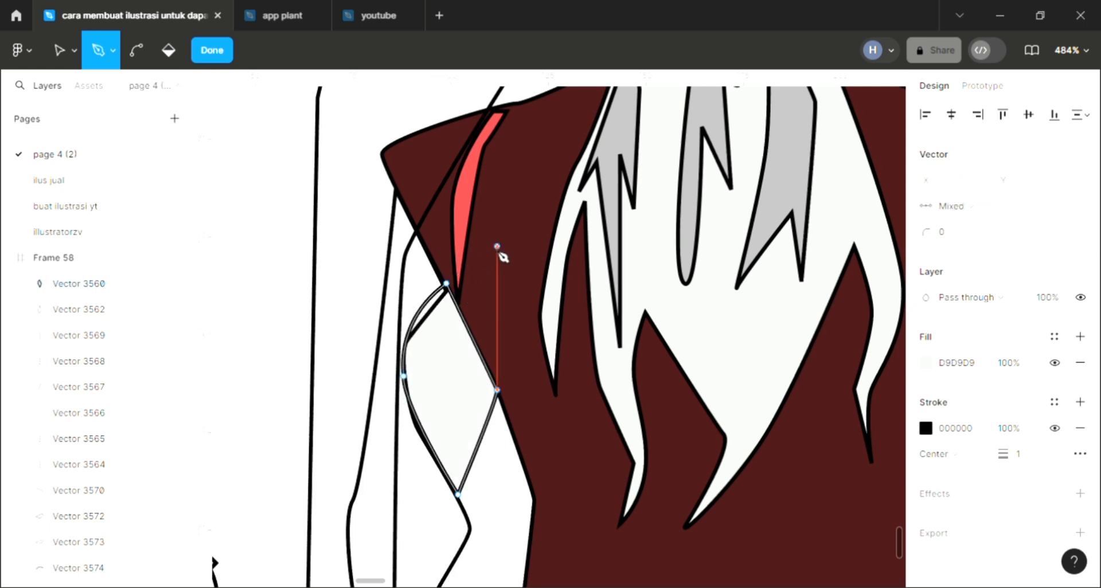
{"action": "key", "text": "Escape"}
{"action": "scroll", "coordinate": [467, 319], "scroll_direction": "down", "scroll_amount": 5}
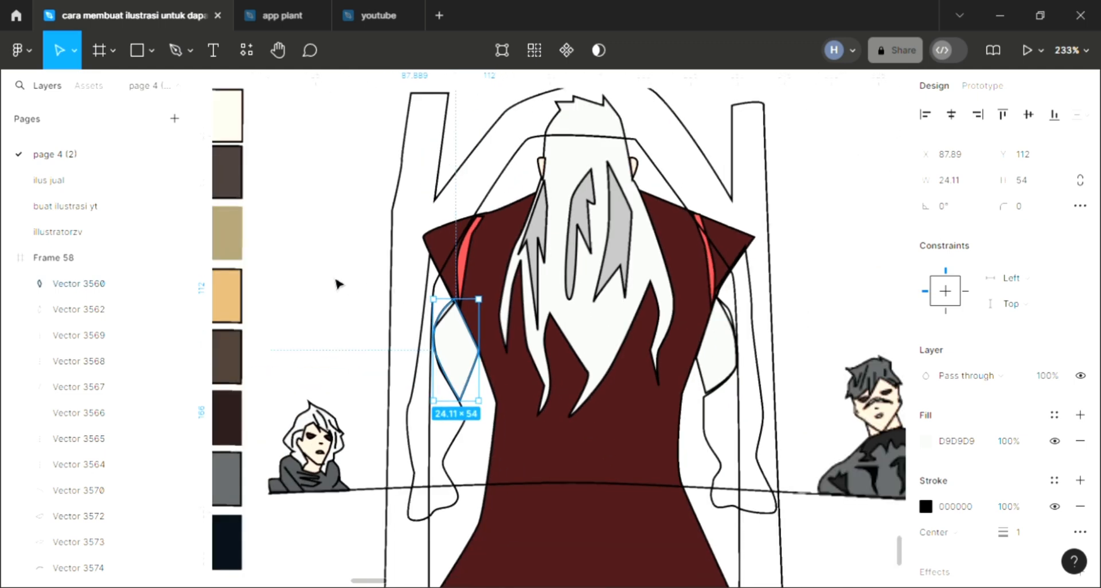
{"action": "key", "text": "Escape"}
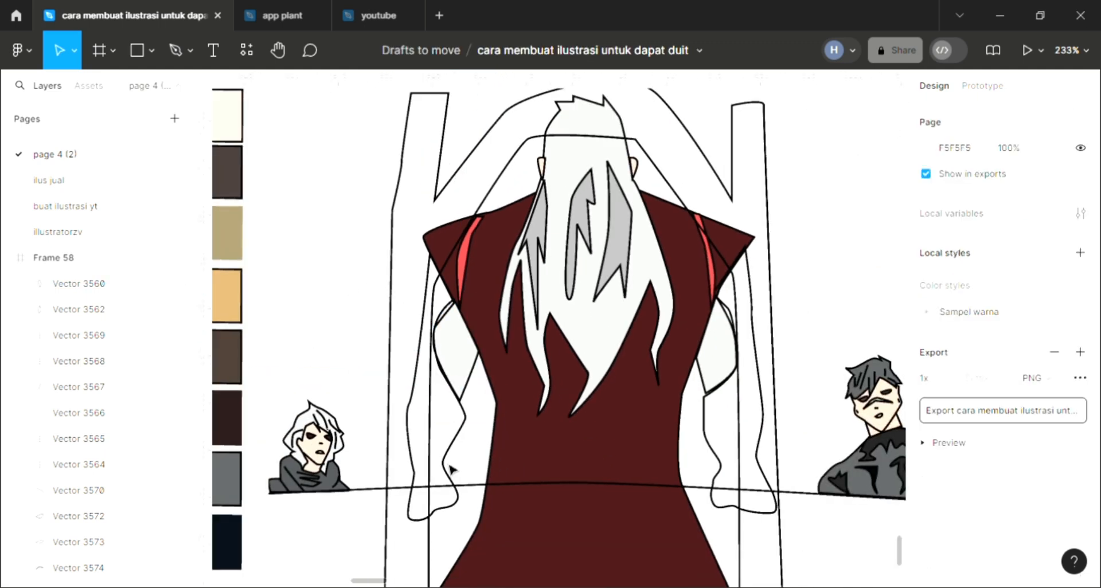
Fill the central figure's left sleeve with dark red 4A1818 sampled from the robe
{"action": "left_click", "coordinate": [453, 465]}
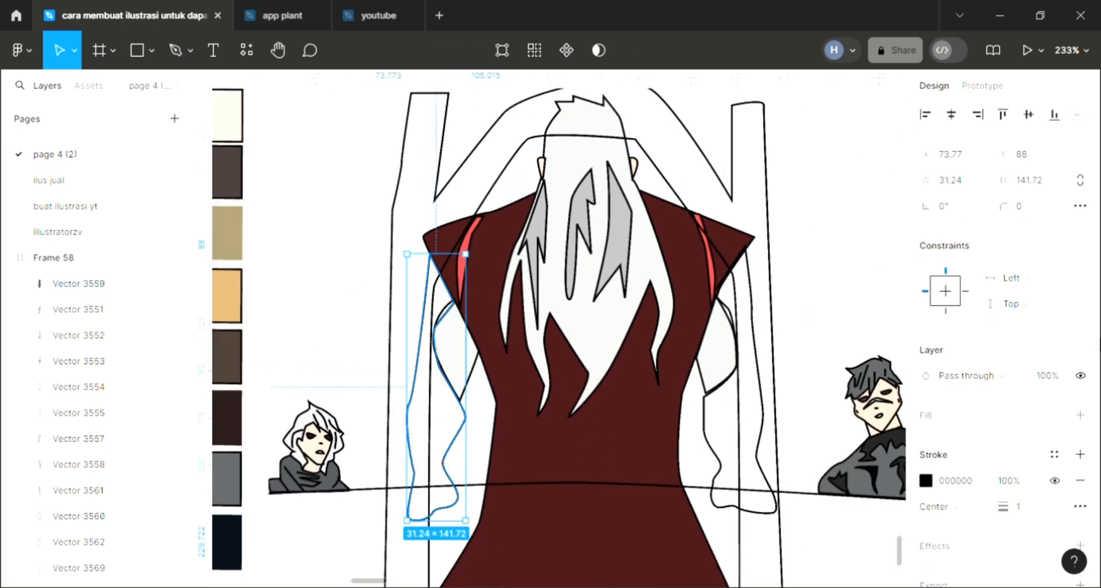
{"action": "left_click", "coordinate": [1080, 415]}
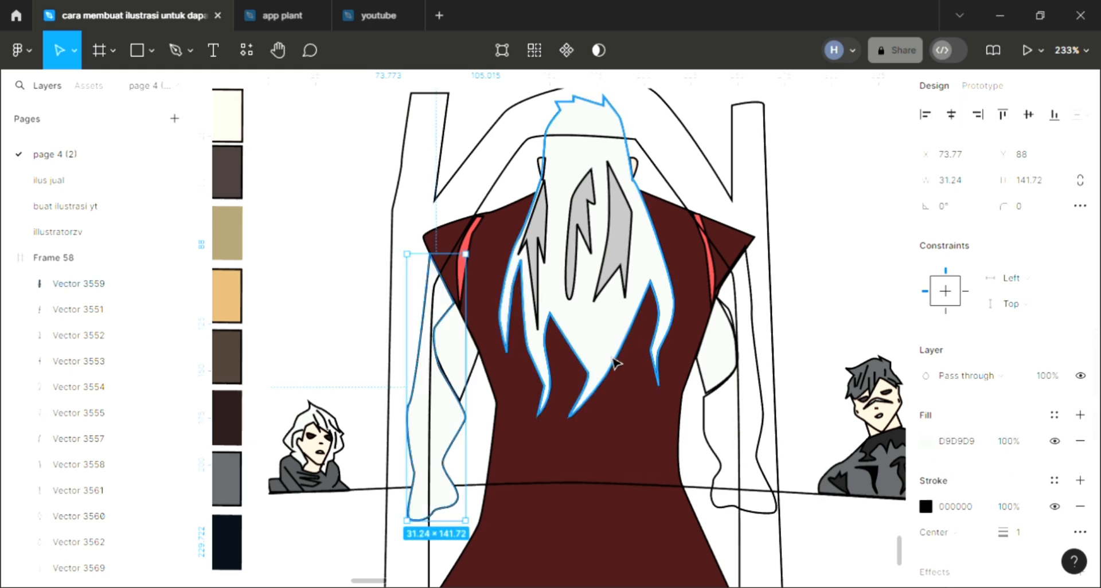
{"action": "key", "text": "i"}
{"action": "left_click", "coordinate": [613, 437]}
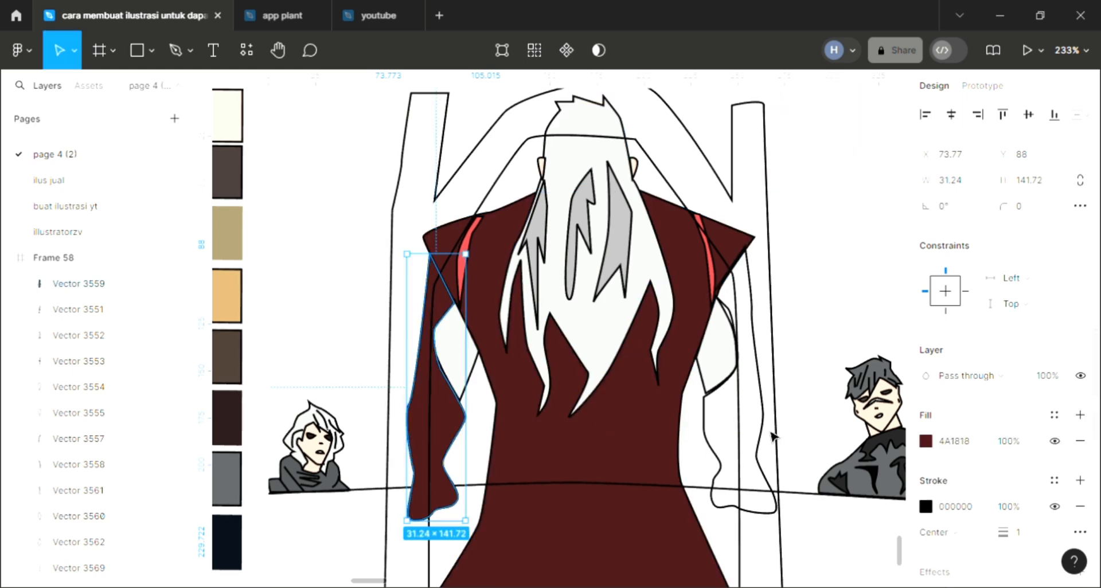
Fill the central figure's right sleeve with the same dark red 4A1818 sampled from the robe
{"action": "left_click", "coordinate": [768, 434]}
{"action": "left_click", "coordinate": [1081, 415]}
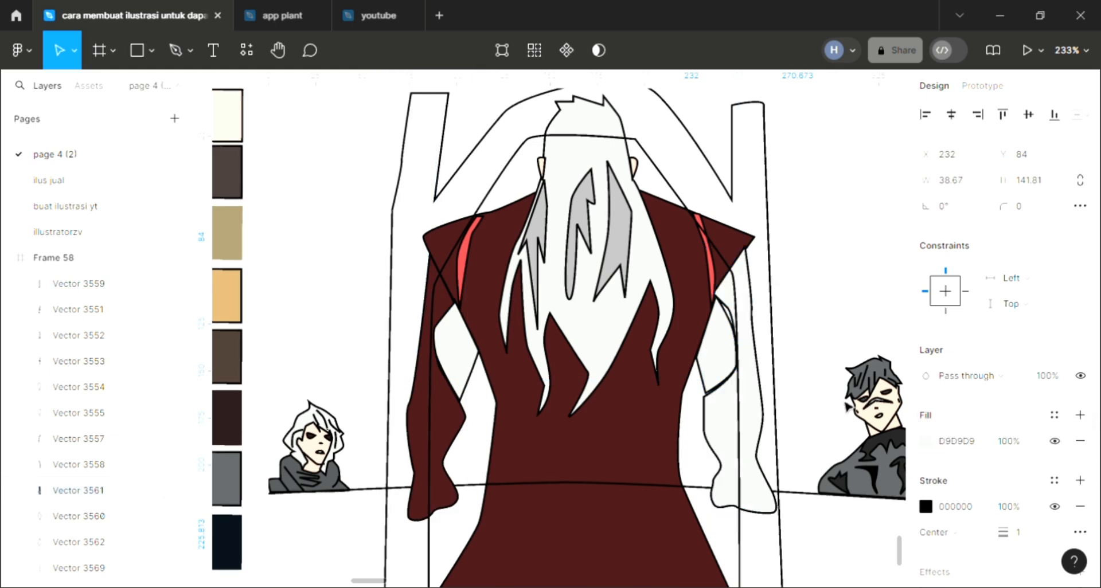
{"action": "key", "text": "i"}
{"action": "left_click", "coordinate": [635, 458]}
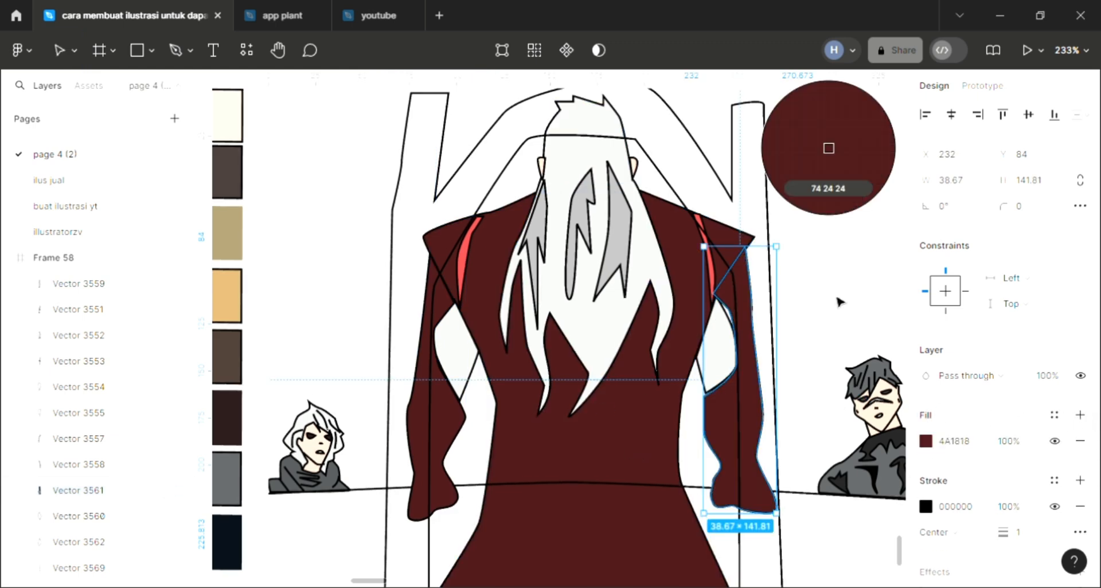
{"action": "key", "text": "Escape"}
Draw a slanted fold line about 14.5 × 17 with the Pen tool across the right sleeve just below the shoulder
{"action": "left_click", "coordinate": [175, 50]}
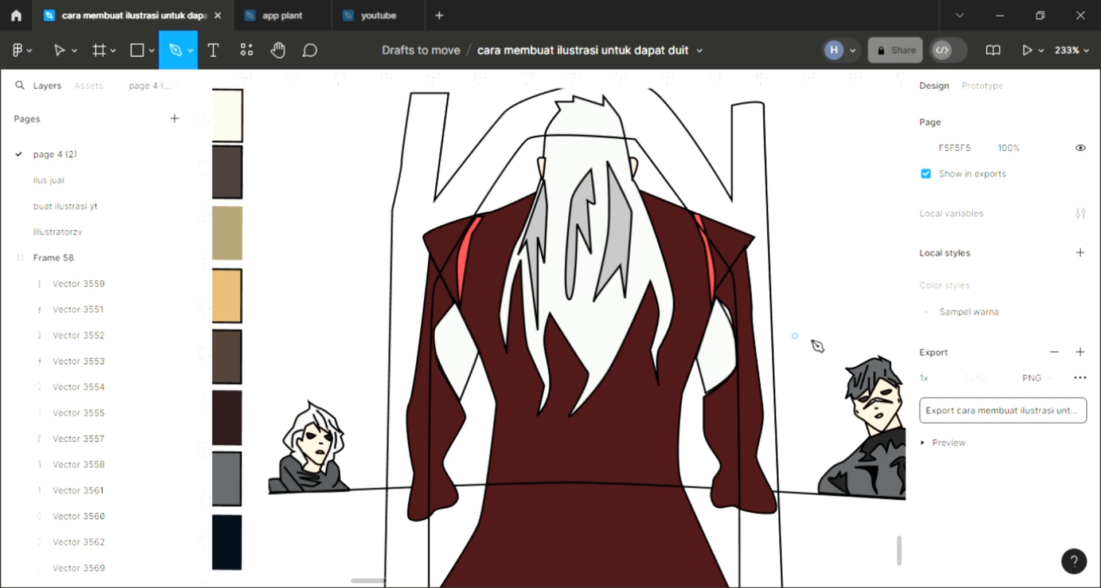
{"action": "scroll", "coordinate": [755, 305], "scroll_direction": "up", "scroll_amount": 4}
{"action": "scroll", "coordinate": [708, 290], "scroll_direction": "up", "scroll_amount": 1}
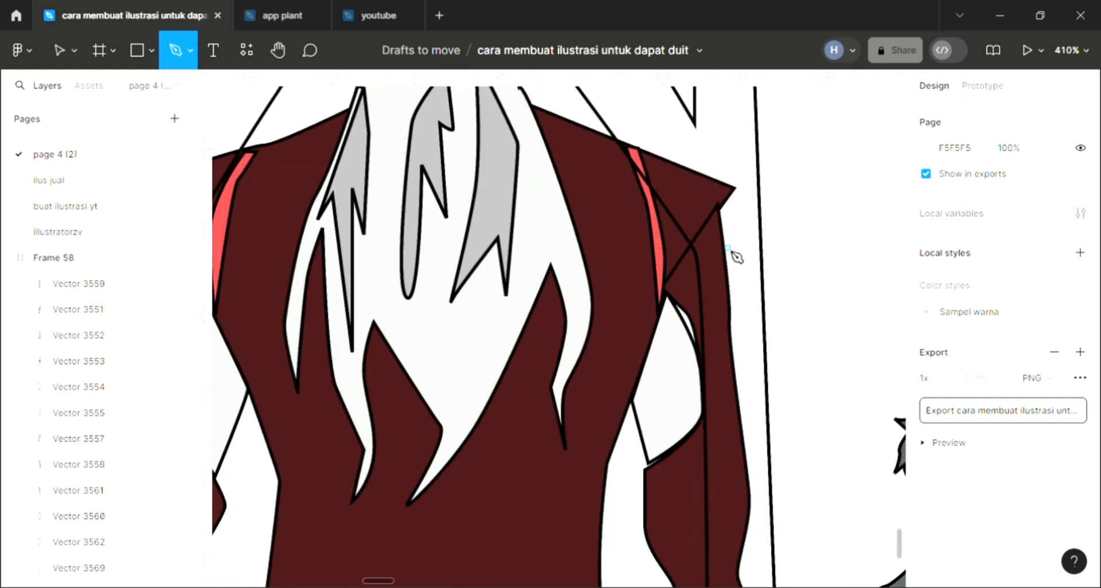
{"action": "left_click", "coordinate": [723, 244]}
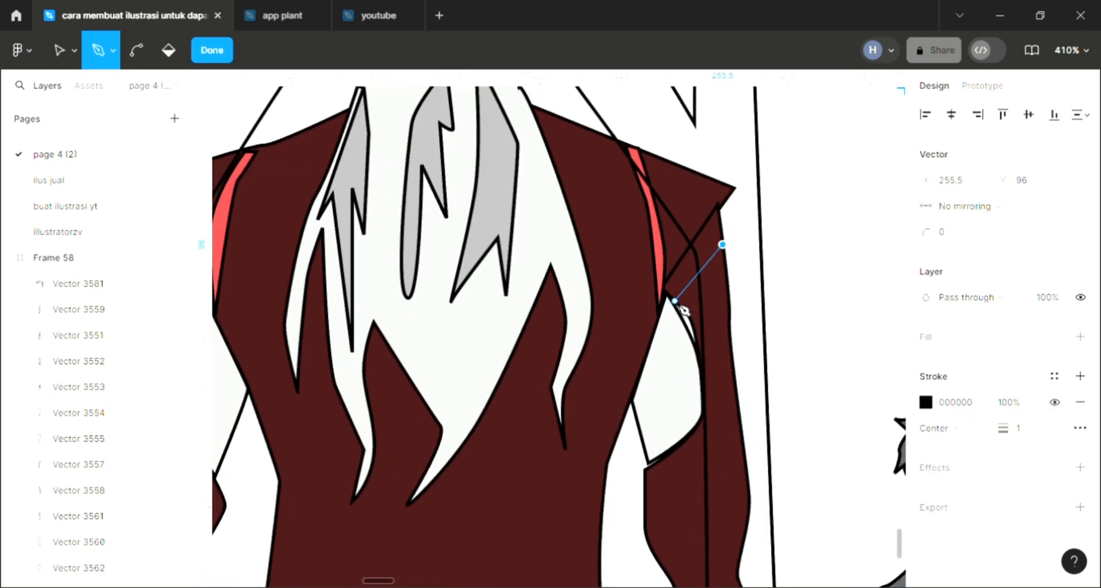
{"action": "left_click_drag", "start_coordinate": [675, 300], "coordinate": [679, 303]}
{"action": "scroll", "coordinate": [694, 269], "scroll_direction": "down", "scroll_amount": 3}
{"action": "key", "text": "Escape"}
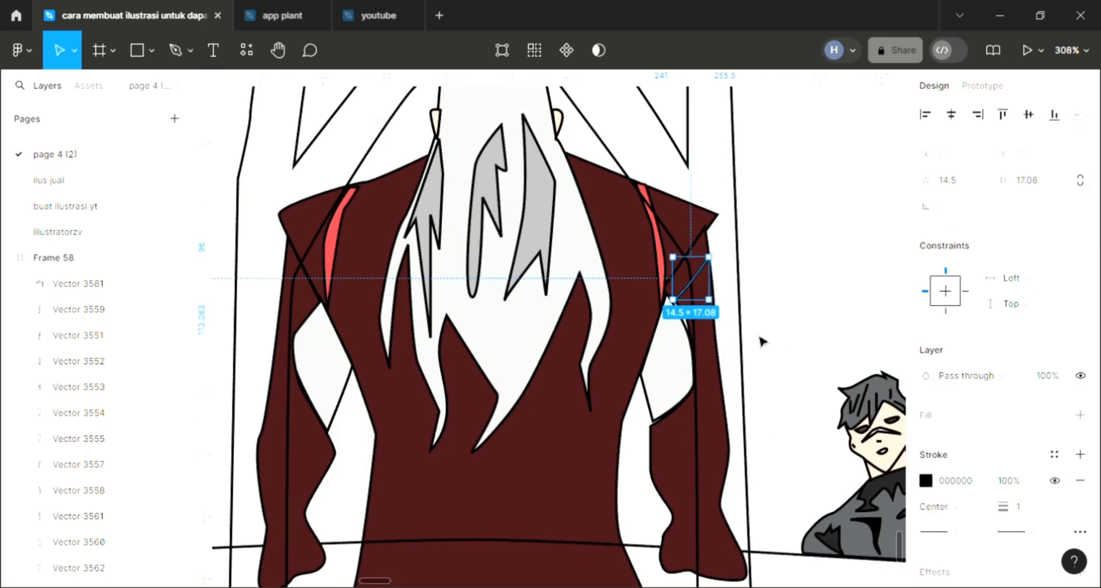
Draw three short curved fold lines down the right sleeve's upper arm, beside the light pointed shape
{"action": "left_click", "coordinate": [726, 332]}
{"action": "key", "text": "p"}
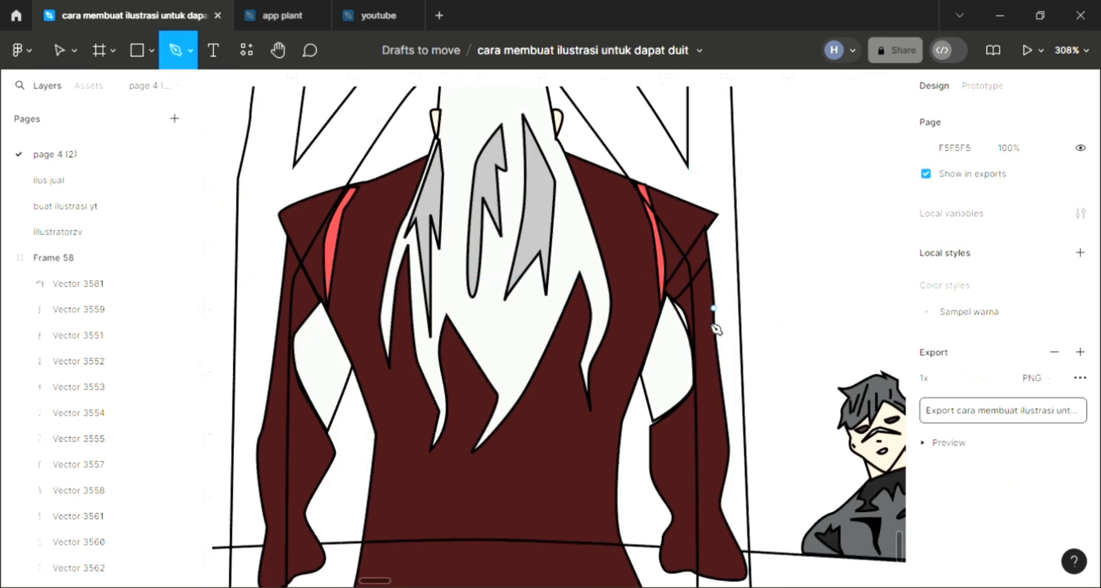
{"action": "left_click", "coordinate": [713, 309]}
{"action": "left_click", "coordinate": [685, 328]}
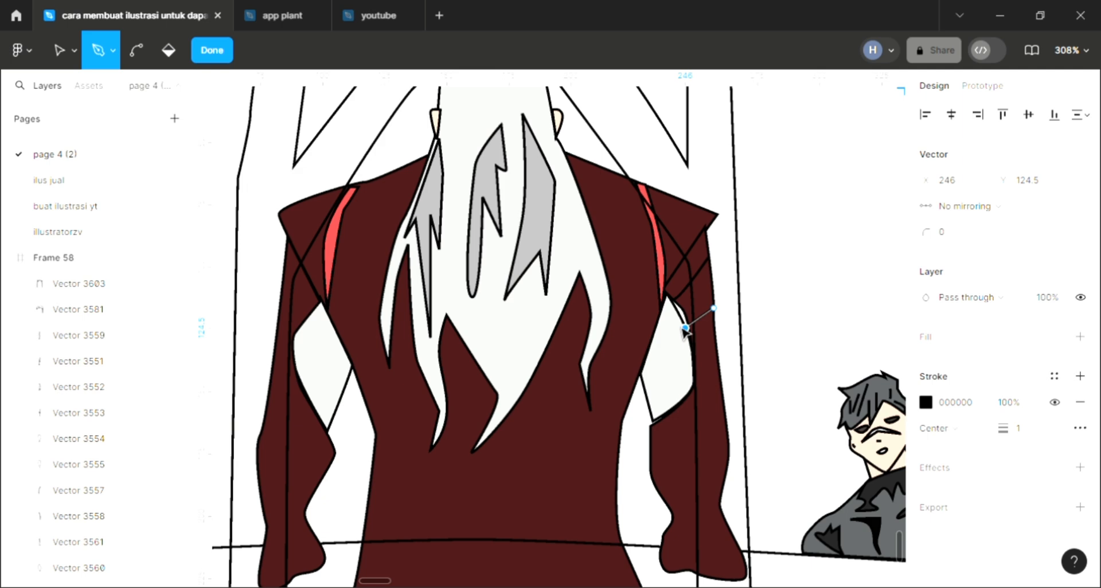
{"action": "key", "text": "Escape"}
{"action": "key", "text": "p"}
{"action": "left_click", "coordinate": [713, 346]}
{"action": "left_click_drag", "start_coordinate": [692, 356], "coordinate": [685, 352]}
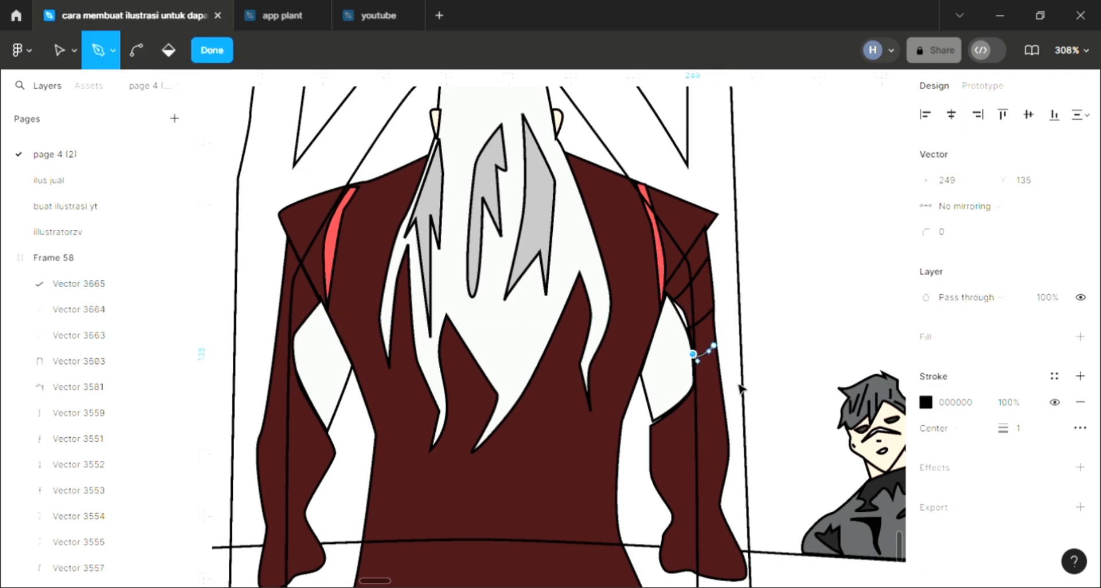
{"action": "key", "text": "Escape"}
{"action": "key", "text": "p"}
{"action": "left_click", "coordinate": [722, 381]}
{"action": "left_click", "coordinate": [681, 400]}
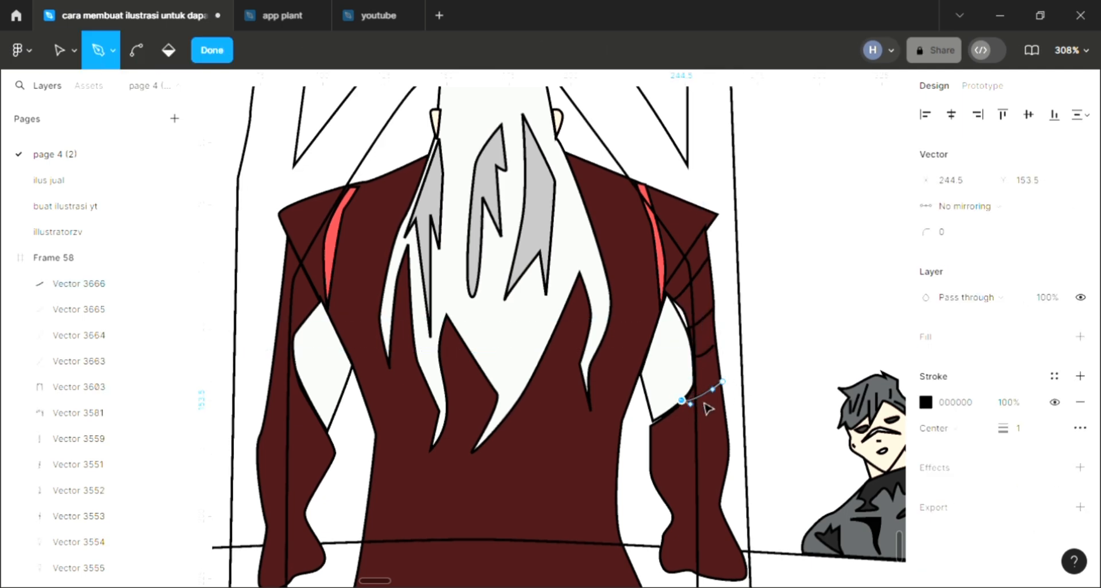
{"action": "key", "text": "Escape"}
Draw two slanted fold lines across the right sleeve's forearm, the upper one about 29.5 × 13
{"action": "key", "text": "p"}
{"action": "left_click", "coordinate": [724, 417]}
{"action": "left_click", "coordinate": [654, 448]}
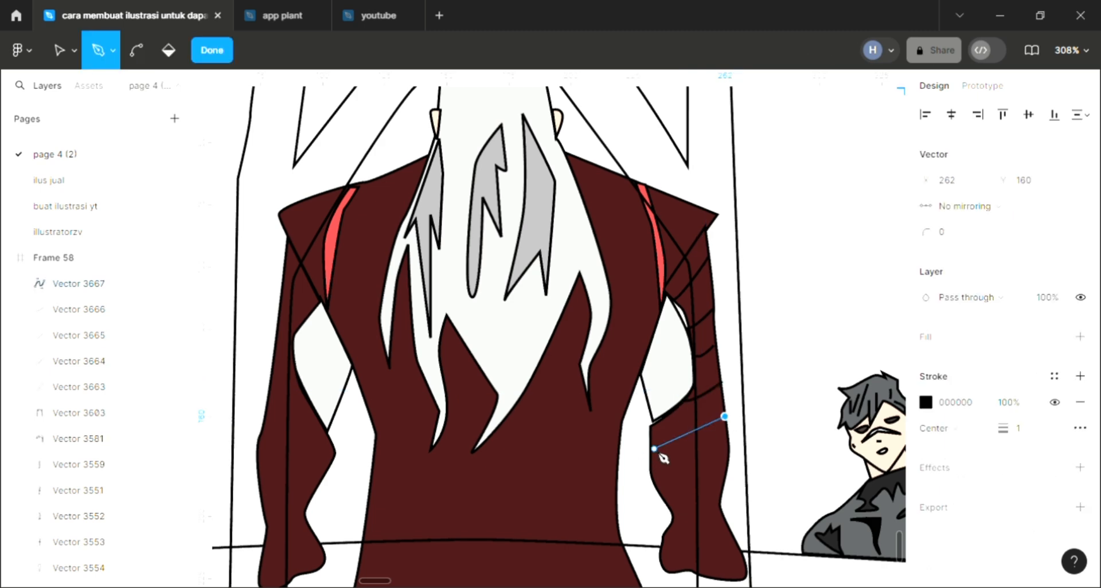
{"action": "key", "text": "Escape"}
{"action": "key", "text": "p"}
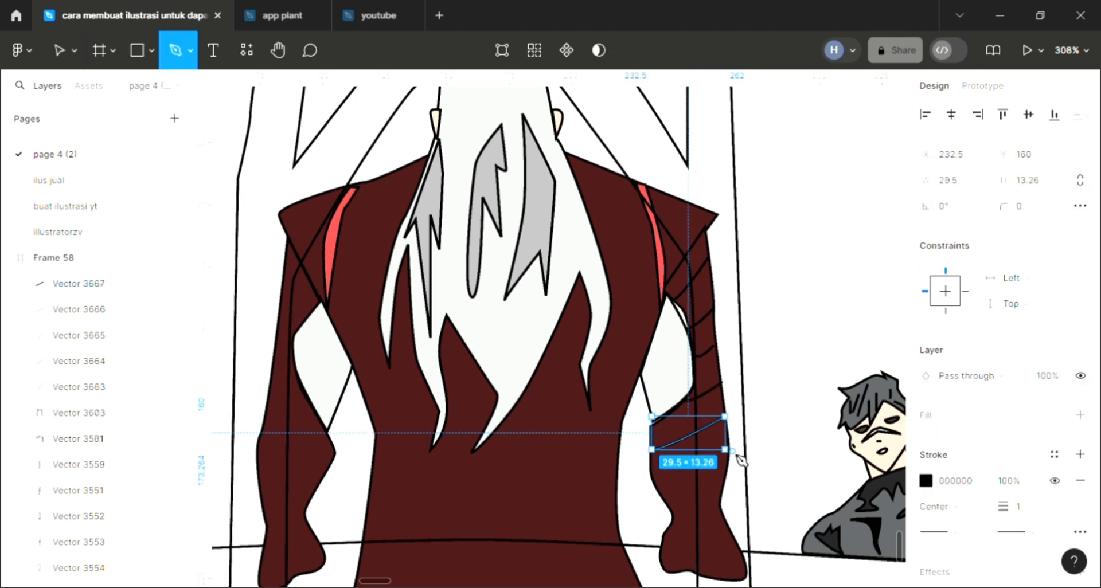
{"action": "left_click", "coordinate": [658, 484]}
{"action": "left_click", "coordinate": [732, 451]}
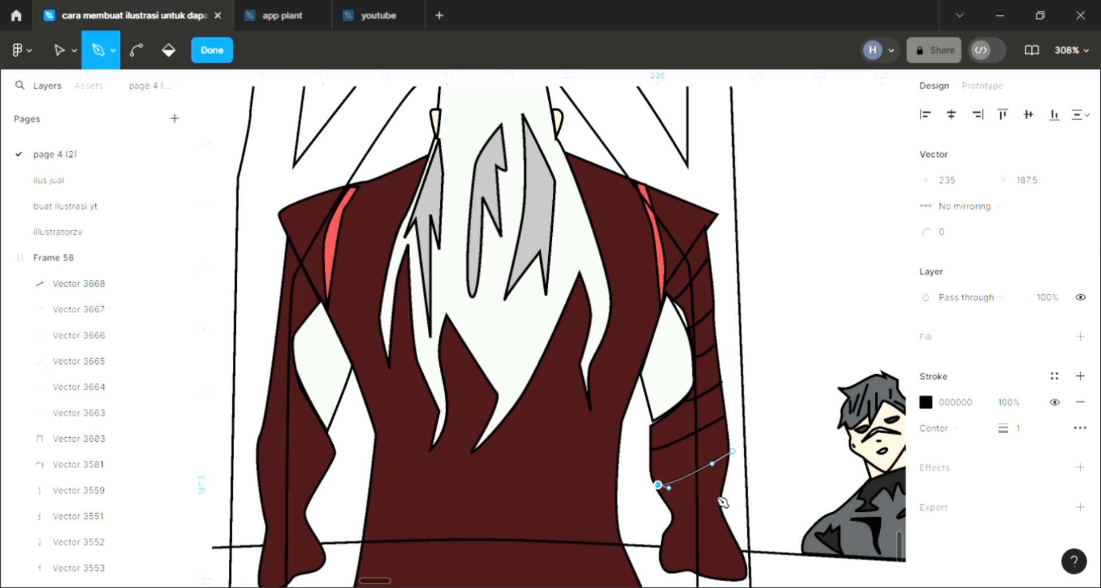
{"action": "key", "text": "Escape"}
Draw three slanted fold lines across the right sleeve's wrist and cuff, the first about 19 × 8.5
{"action": "key", "text": "p"}
{"action": "left_click", "coordinate": [672, 513]}
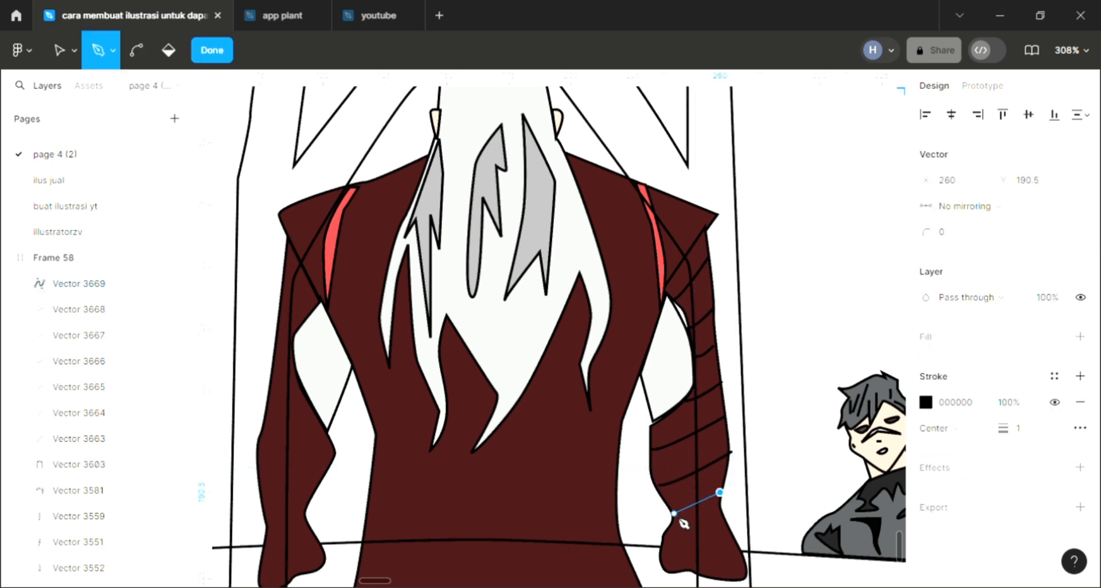
{"action": "left_click", "coordinate": [720, 492]}
{"action": "key", "text": "Escape"}
{"action": "key", "text": "p"}
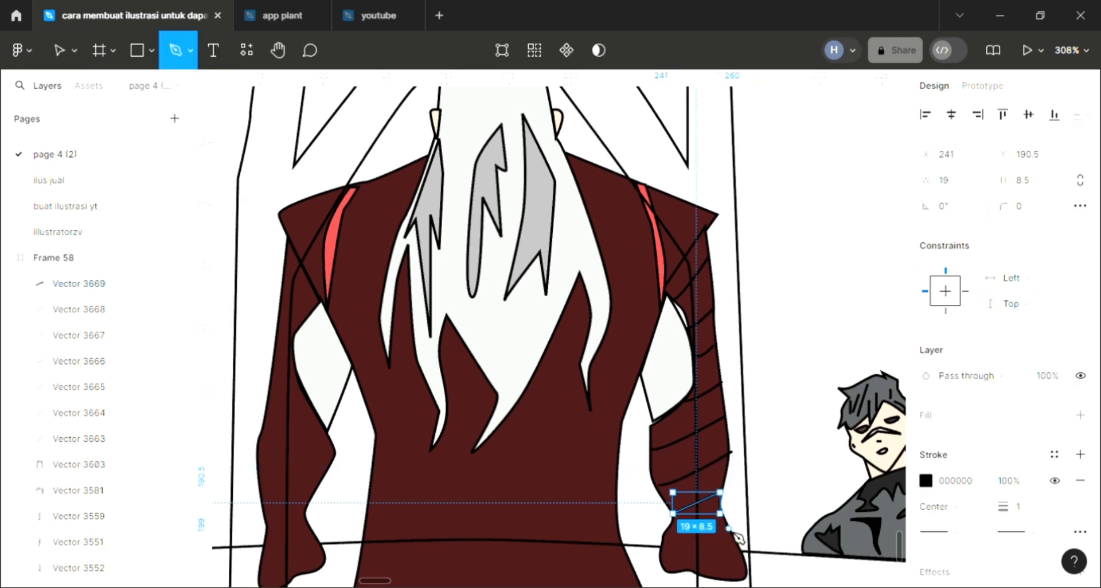
{"action": "left_click", "coordinate": [727, 528]}
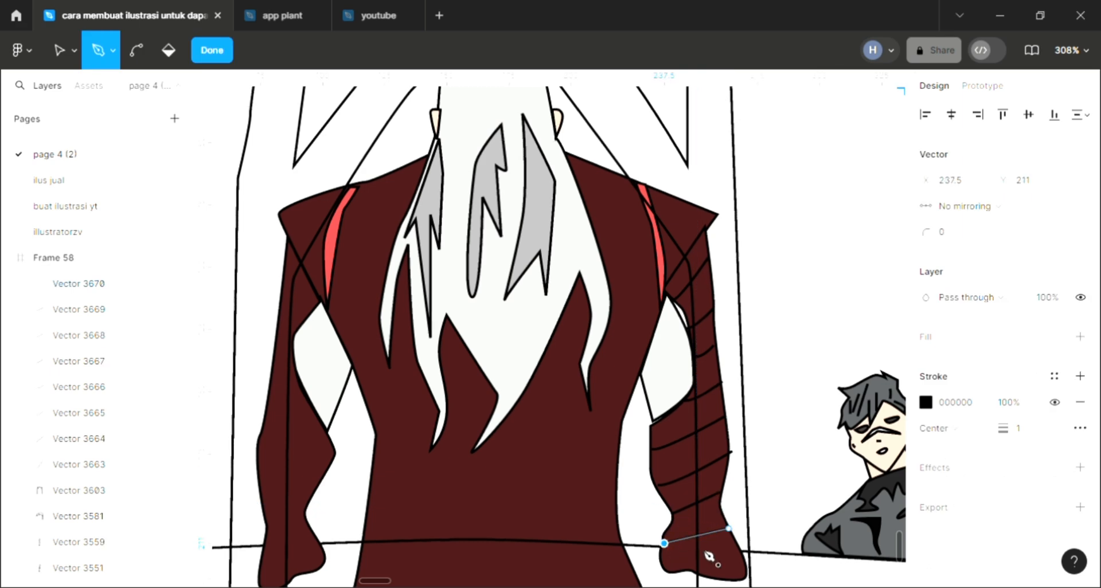
{"action": "key", "text": "Escape"}
{"action": "key", "text": "p"}
{"action": "left_click", "coordinate": [738, 549]}
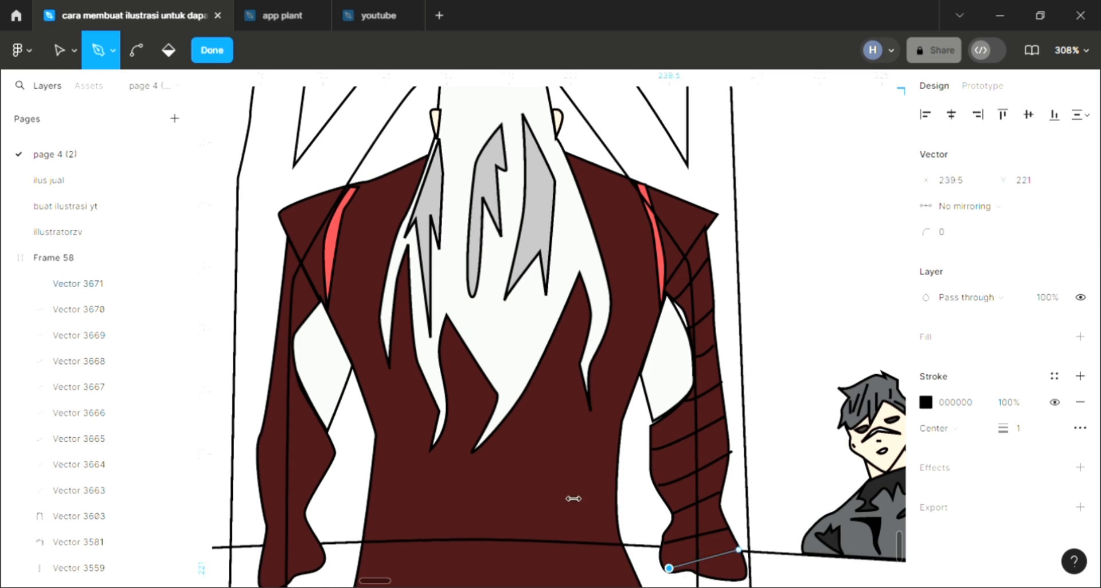
{"action": "key", "text": "Escape"}
{"action": "key", "text": "Escape"}
Draw three straight fold lines down the left sleeve's upper arm, the top one about 11 × 18
{"action": "scroll", "coordinate": [575, 410], "scroll_direction": "down", "scroll_amount": 3}
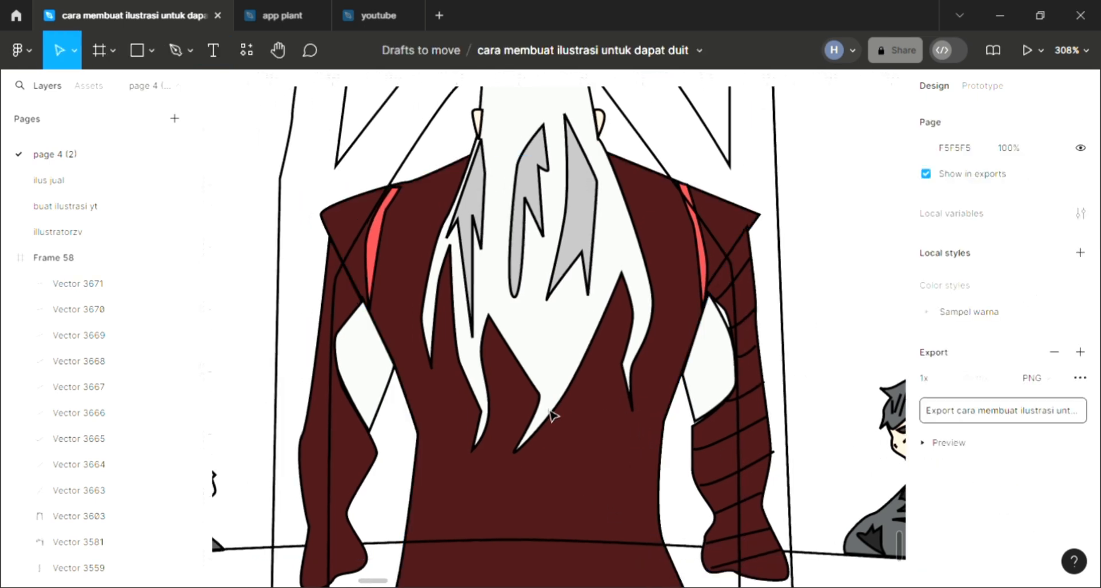
{"action": "scroll", "coordinate": [408, 467], "scroll_direction": "up", "scroll_amount": 1}
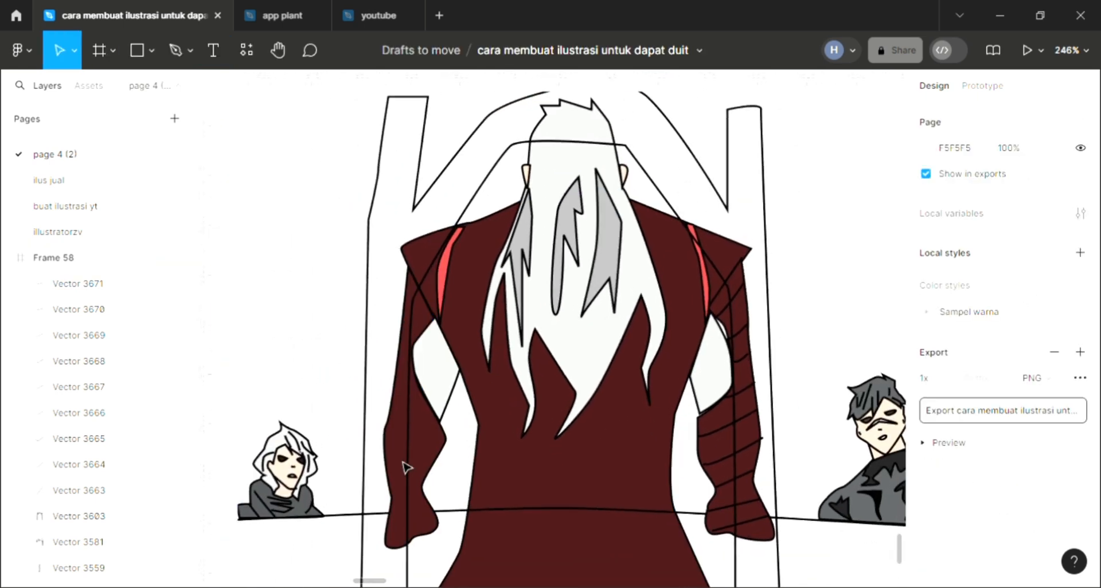
{"action": "key", "text": "p"}
{"action": "scroll", "coordinate": [426, 366], "scroll_direction": "up", "scroll_amount": 2}
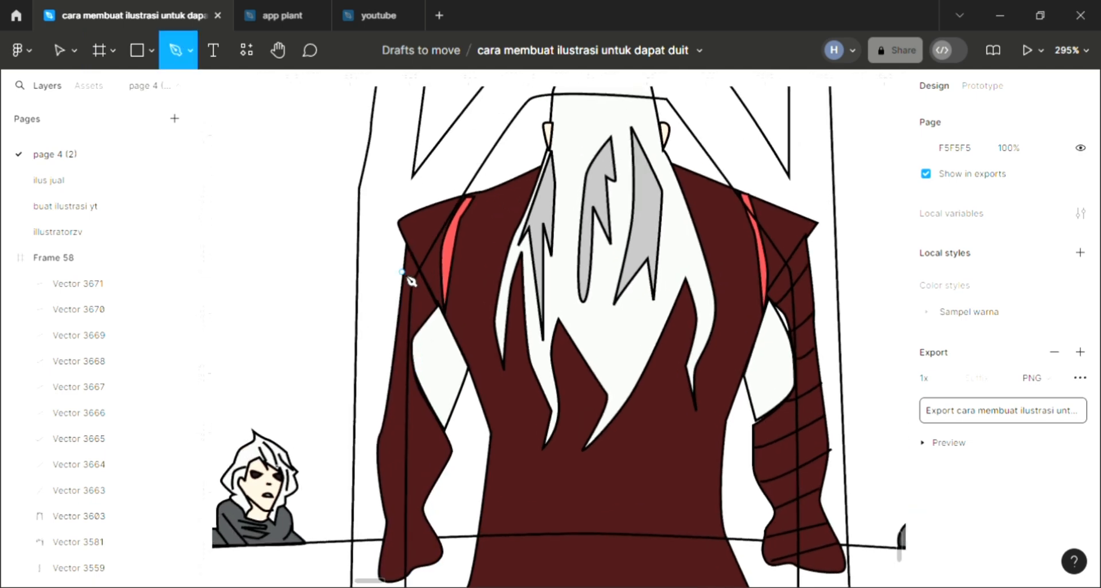
{"action": "left_click", "coordinate": [429, 314]}
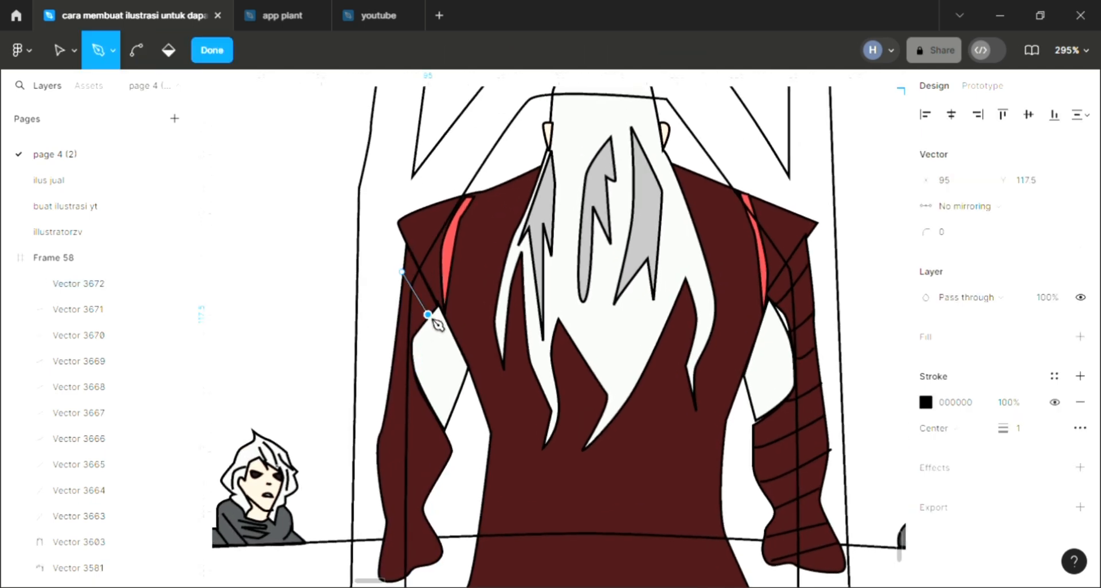
{"action": "key", "text": "Escape"}
{"action": "key", "text": "p"}
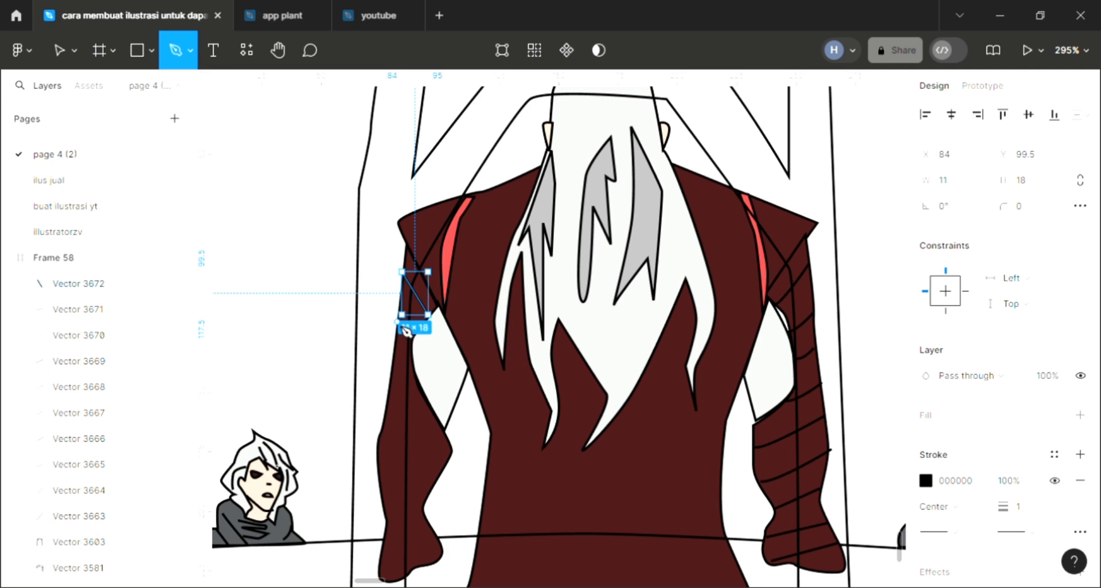
{"action": "left_click", "coordinate": [396, 322]}
{"action": "left_click", "coordinate": [410, 340]}
{"action": "key", "text": "Escape"}
{"action": "key", "text": "p"}
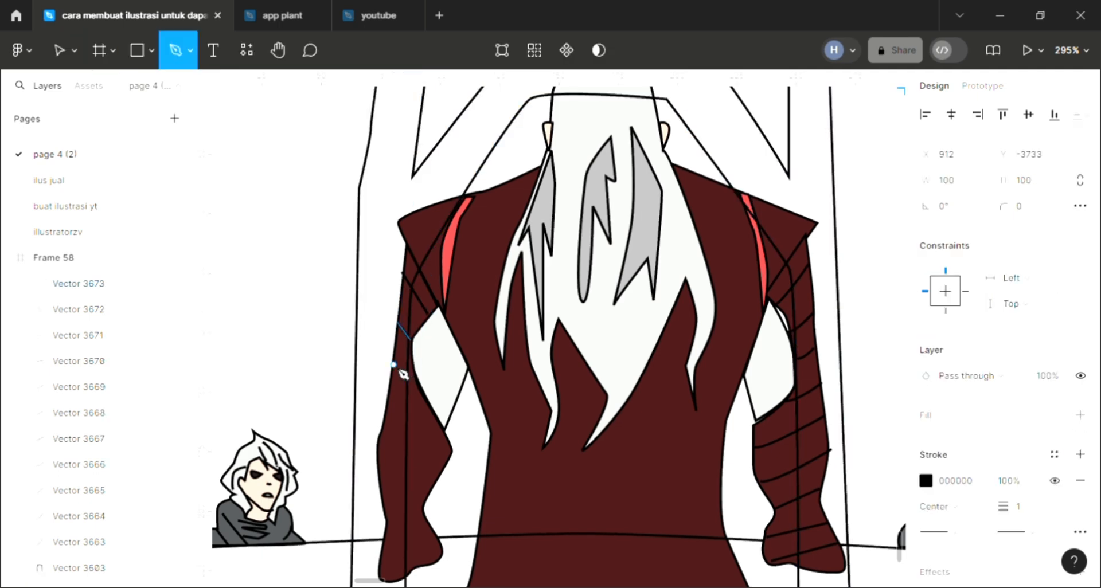
{"action": "left_click", "coordinate": [423, 386]}
{"action": "key", "text": "Escape"}
Draw three slanted fold lines across the left sleeve's elbow and upper forearm, spaced downwards from the inner bend
{"action": "key", "text": "p"}
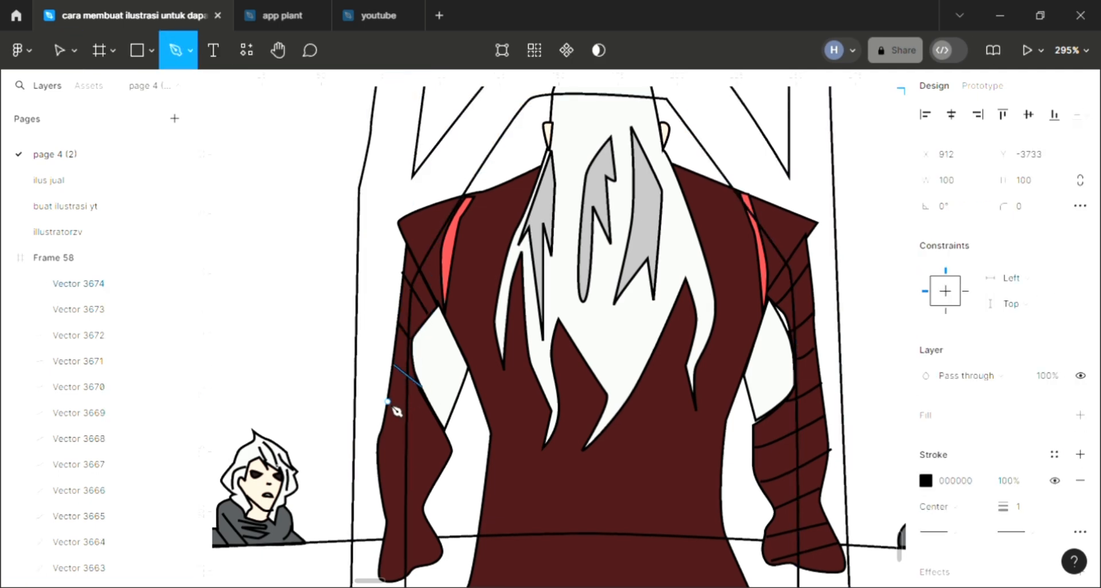
{"action": "left_click", "coordinate": [388, 401]}
{"action": "left_click", "coordinate": [439, 420]}
{"action": "key", "text": "Escape"}
{"action": "key", "text": "p"}
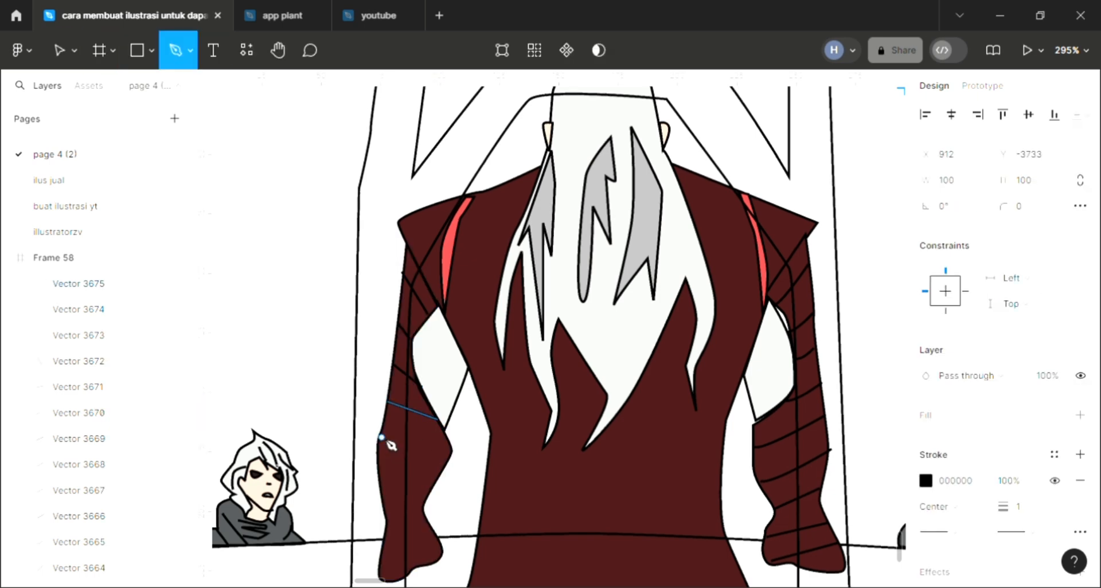
{"action": "left_click", "coordinate": [380, 435]}
{"action": "left_click", "coordinate": [448, 460]}
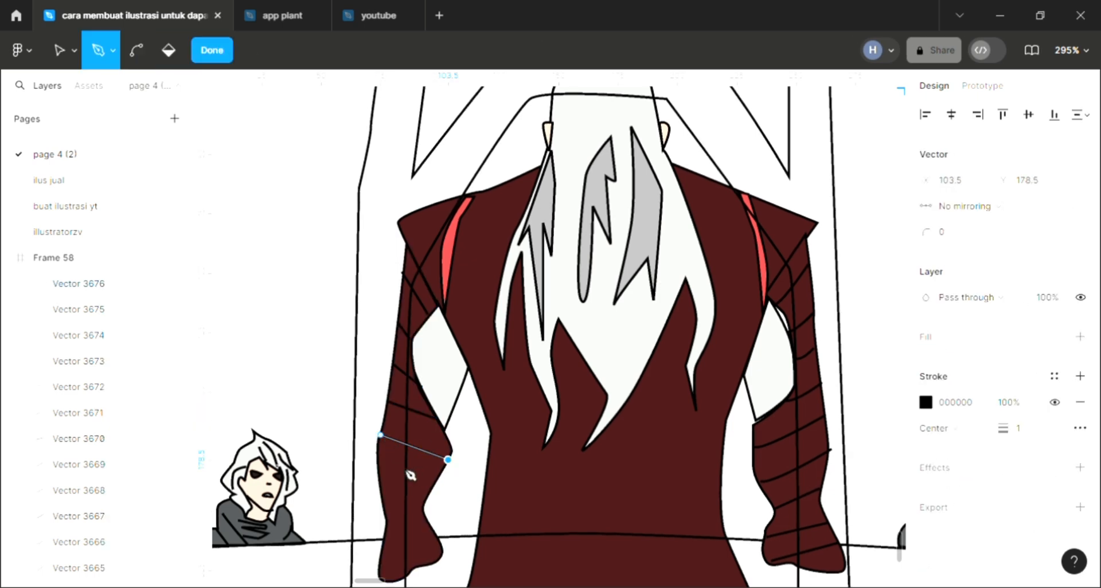
{"action": "key", "text": "Escape"}
Draw three nearly horizontal fold lines across the left sleeve's lower forearm, wrist and cuff
{"action": "key", "text": "p"}
{"action": "left_click", "coordinate": [375, 473]}
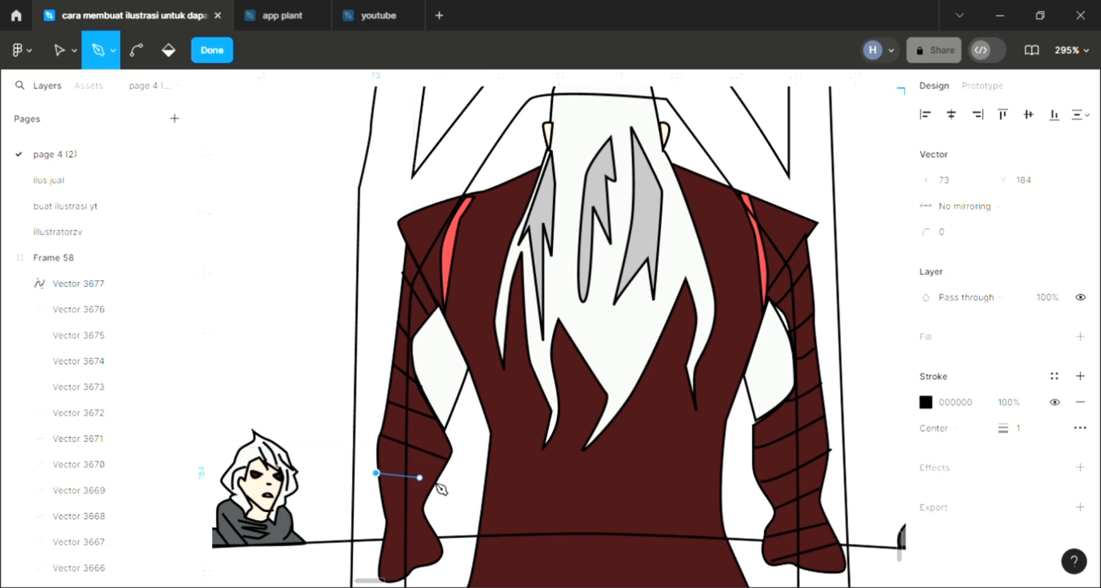
{"action": "left_click", "coordinate": [434, 485]}
{"action": "key", "text": "Escape"}
{"action": "key", "text": "p"}
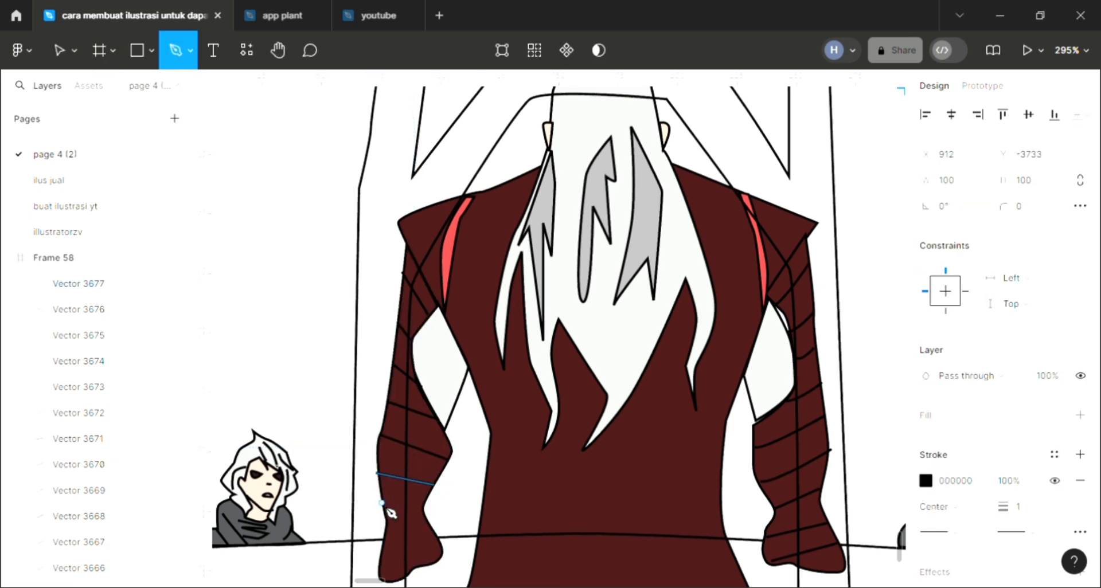
{"action": "left_click", "coordinate": [382, 505]}
{"action": "left_click", "coordinate": [423, 511]}
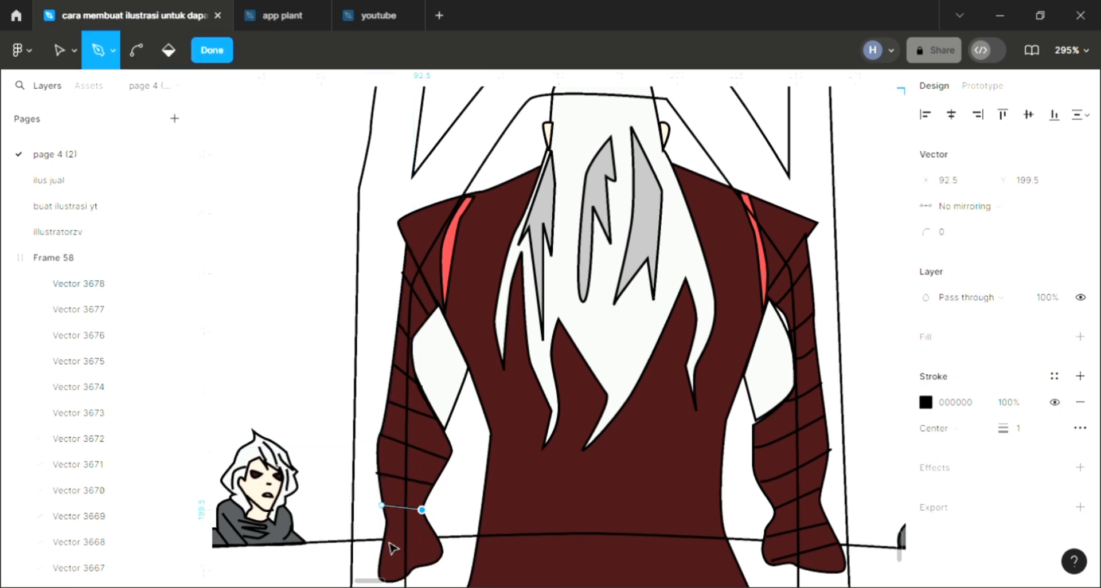
{"action": "key", "text": "Escape"}
{"action": "key", "text": "p"}
{"action": "left_click", "coordinate": [384, 538]}
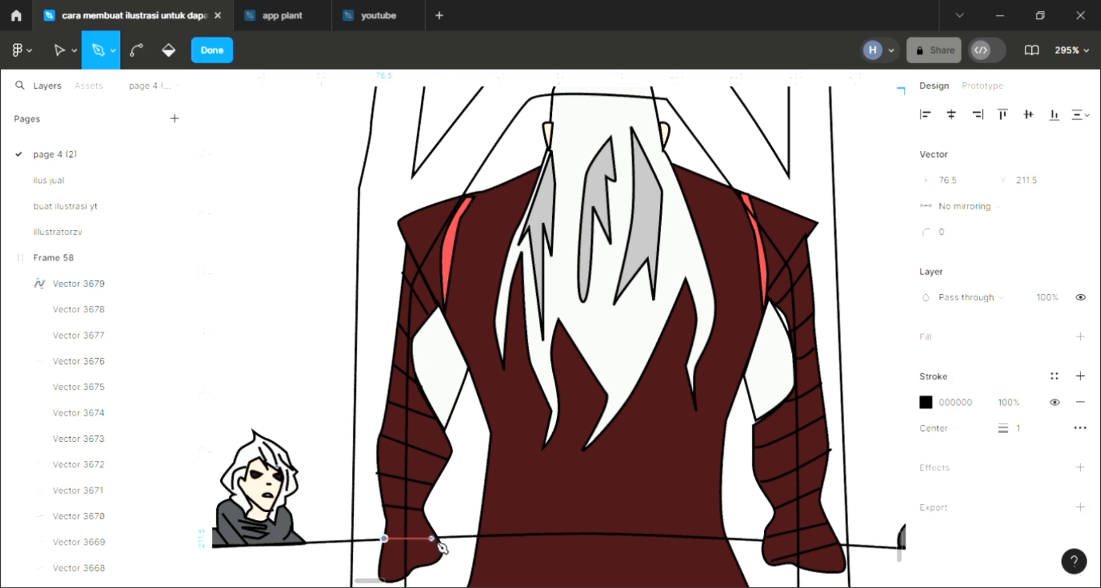
{"action": "key", "text": "Escape"}
{"action": "left_click", "coordinate": [474, 488]}
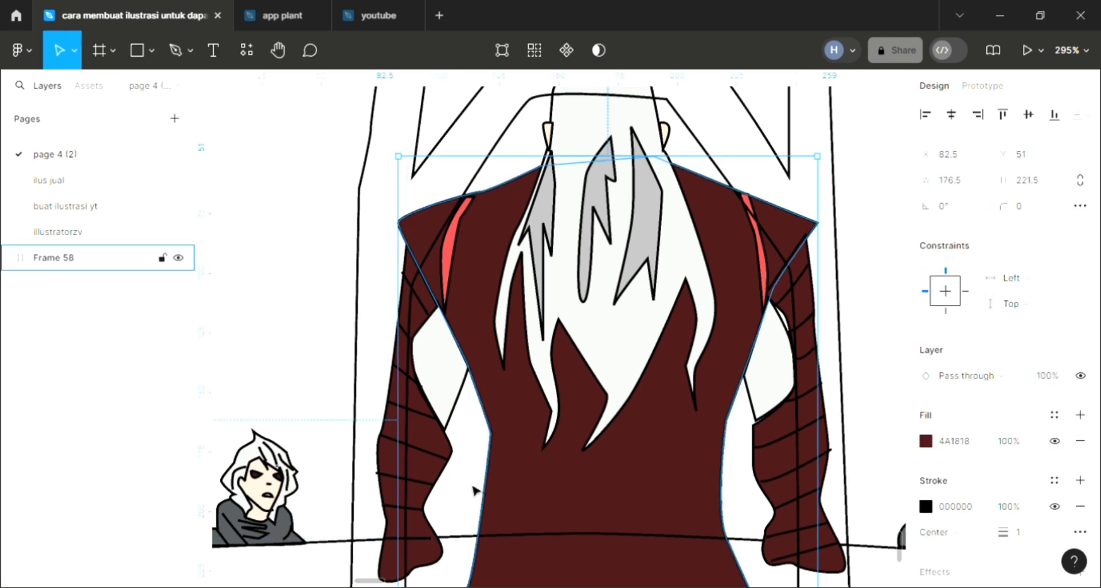
Add a fill to the wide table outline behind the lower part of the figure
{"action": "scroll", "coordinate": [474, 490], "scroll_direction": "down", "scroll_amount": 5}
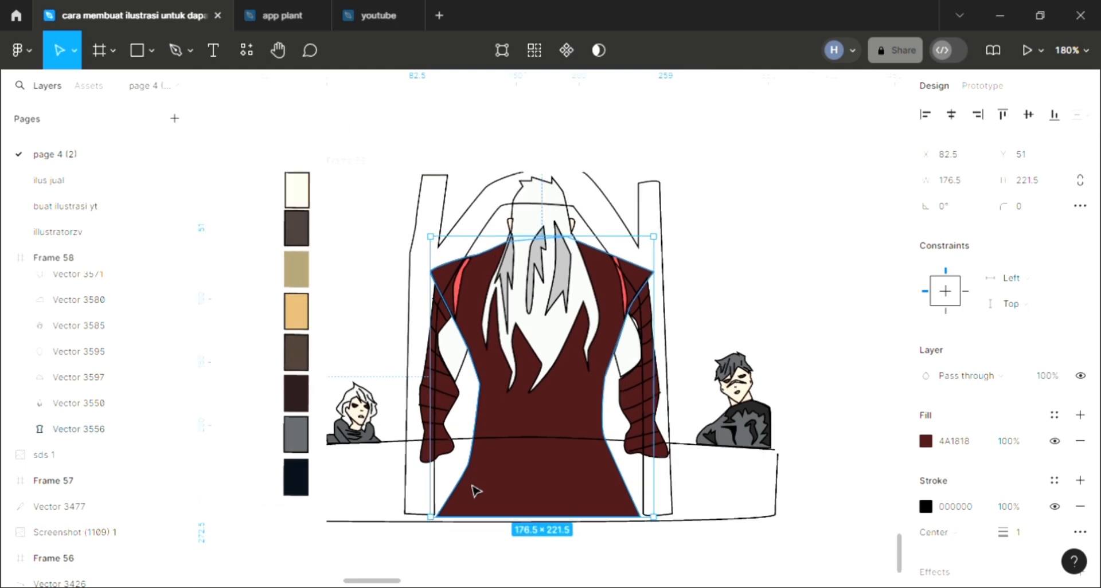
{"action": "scroll", "coordinate": [474, 490], "scroll_direction": "down", "scroll_amount": 2}
{"action": "left_click", "coordinate": [408, 457]}
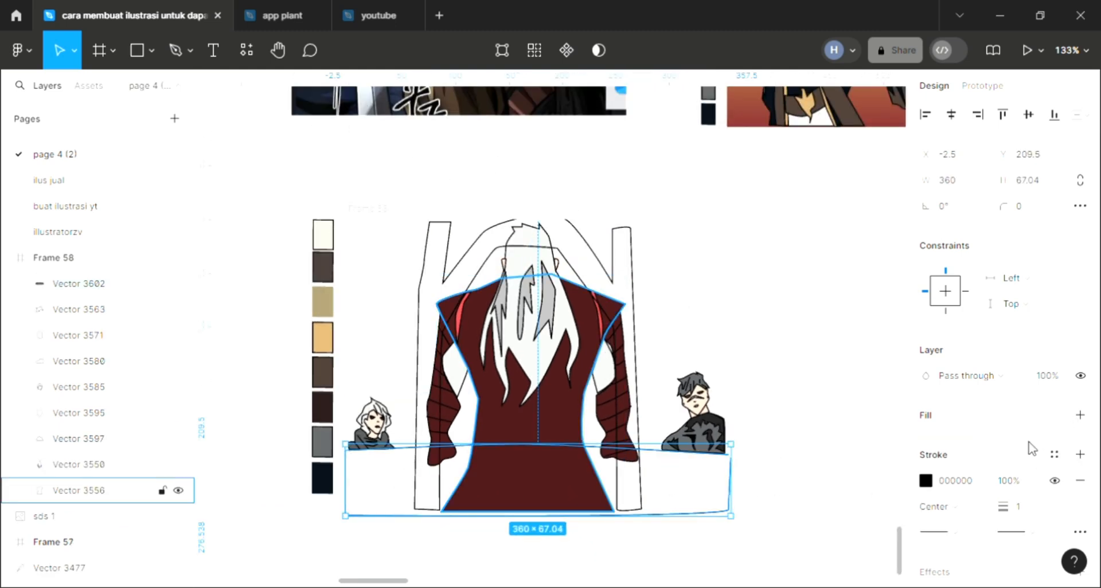
{"action": "left_click", "coordinate": [1080, 415]}
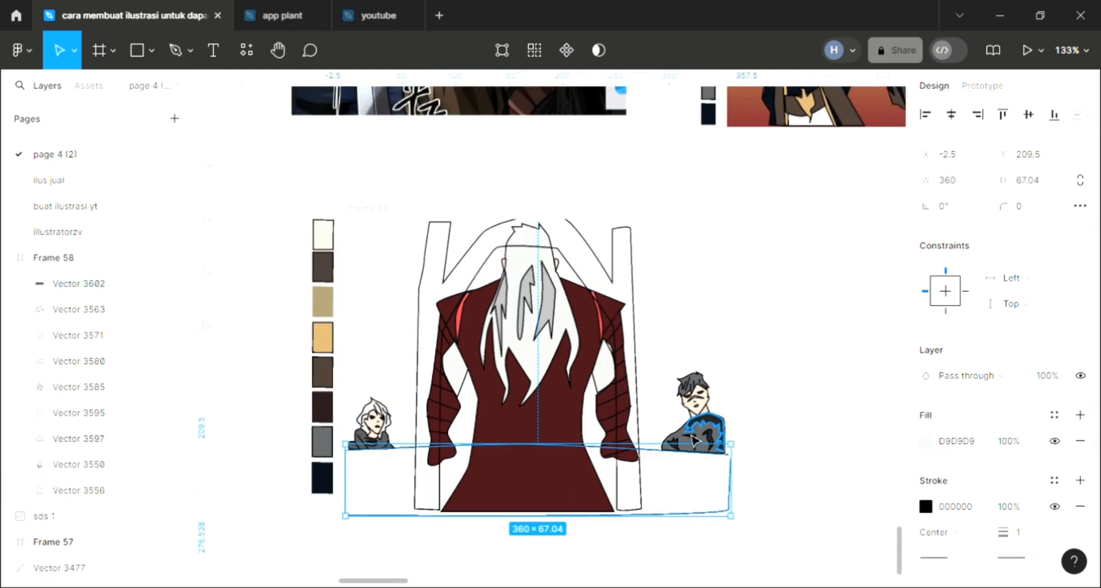
Close the table outline by joining its two open end points at the upper right corner, below the dark-haired man
{"action": "scroll", "coordinate": [439, 466], "scroll_direction": "up", "scroll_amount": 2}
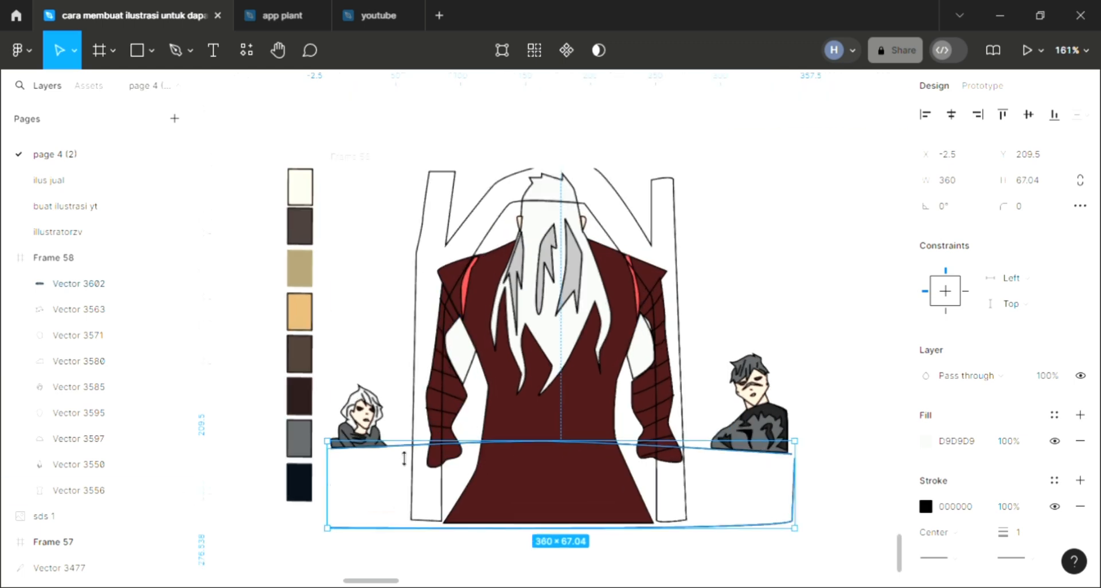
{"action": "double_click", "coordinate": [405, 457]}
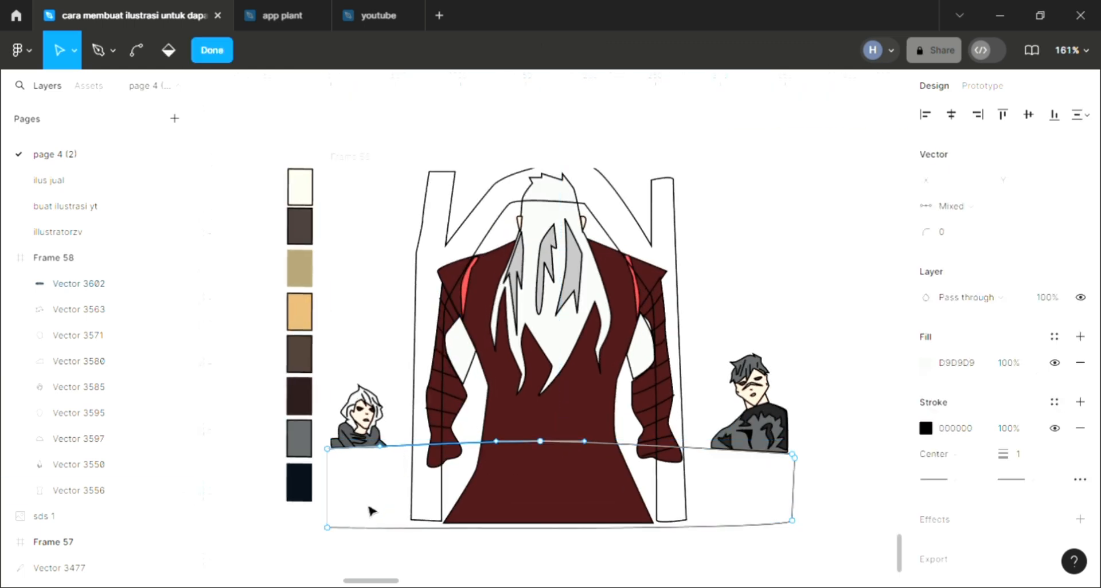
{"action": "scroll", "coordinate": [486, 492], "scroll_direction": "up", "scroll_amount": 1}
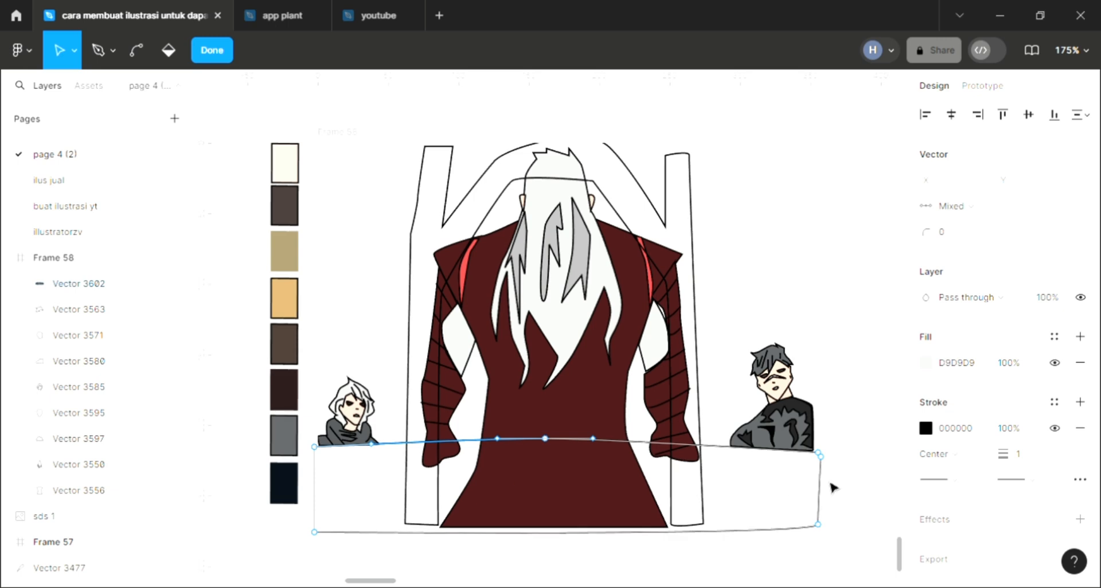
{"action": "scroll", "coordinate": [829, 456], "scroll_direction": "up", "scroll_amount": 1}
{"action": "scroll", "coordinate": [827, 456], "scroll_direction": "up", "scroll_amount": 4}
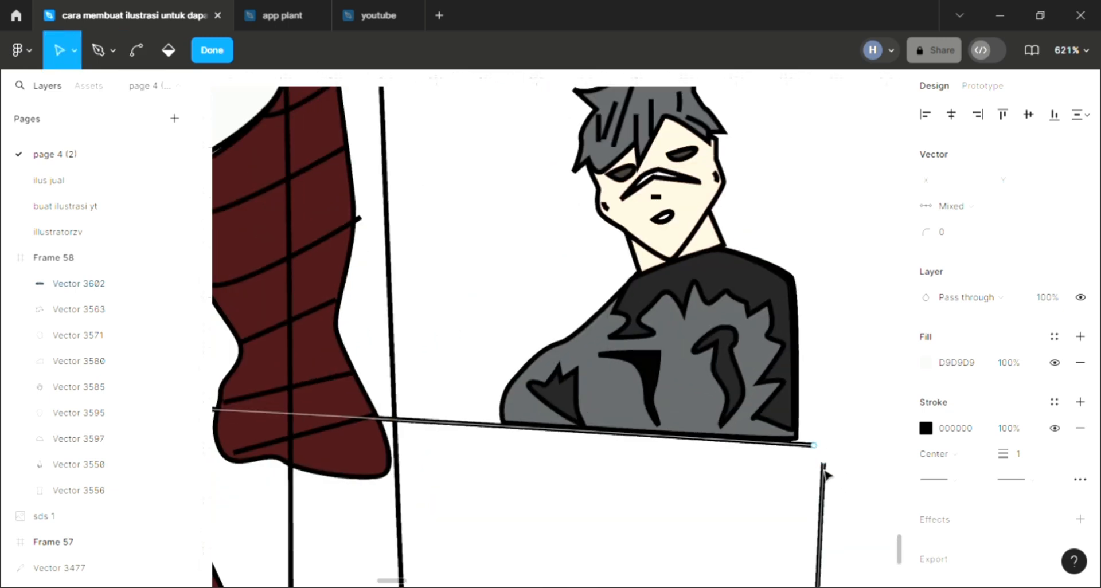
{"action": "left_click_drag", "start_coordinate": [826, 464], "coordinate": [818, 448]}
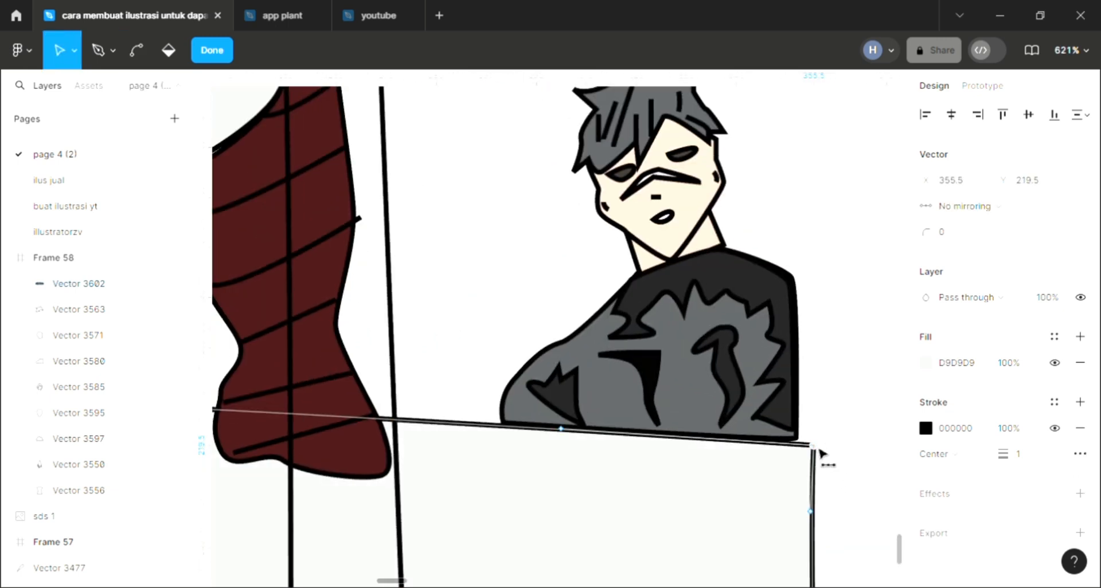
{"action": "scroll", "coordinate": [819, 449], "scroll_direction": "down", "scroll_amount": 2}
{"action": "key", "text": "Escape"}
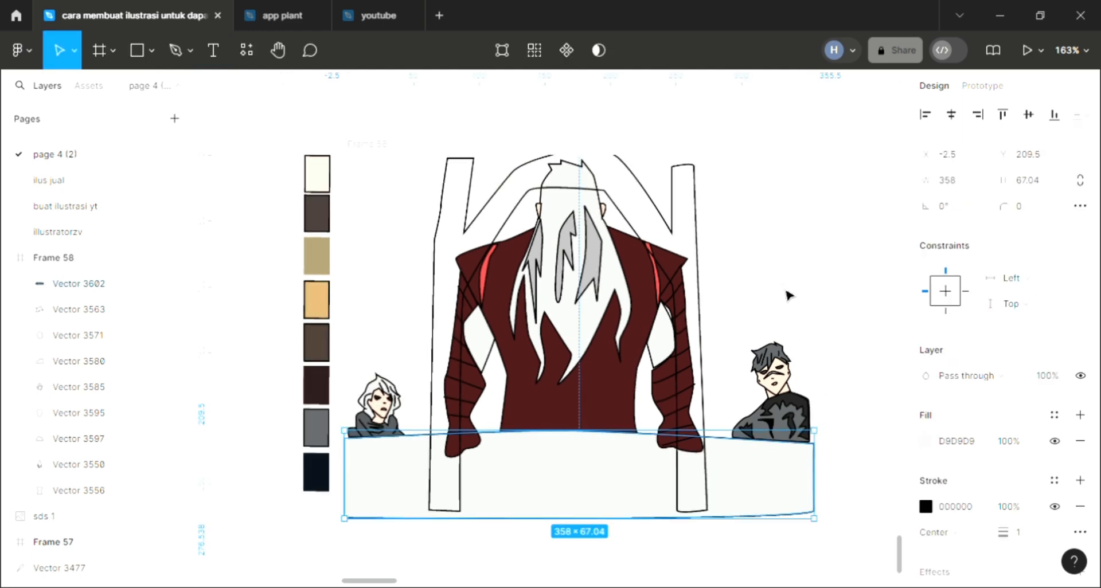
{"action": "key", "text": "Escape"}
Send the table shape to the back and recolour its fill with the dark brown palette swatch 453A38
{"action": "left_click", "coordinate": [727, 501]}
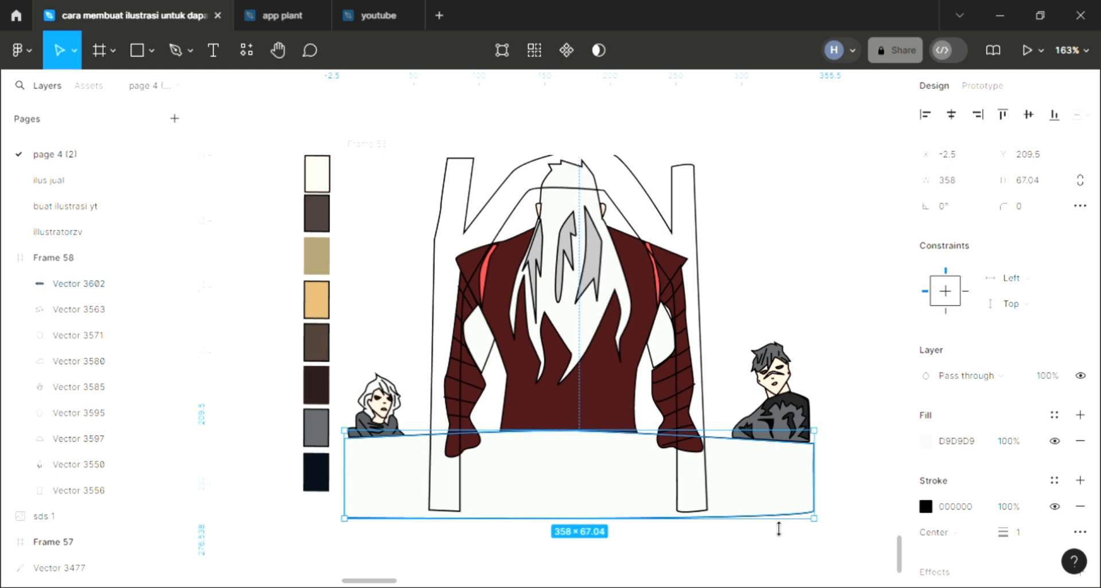
{"action": "key", "text": "ctrl+shift+bracketleft"}
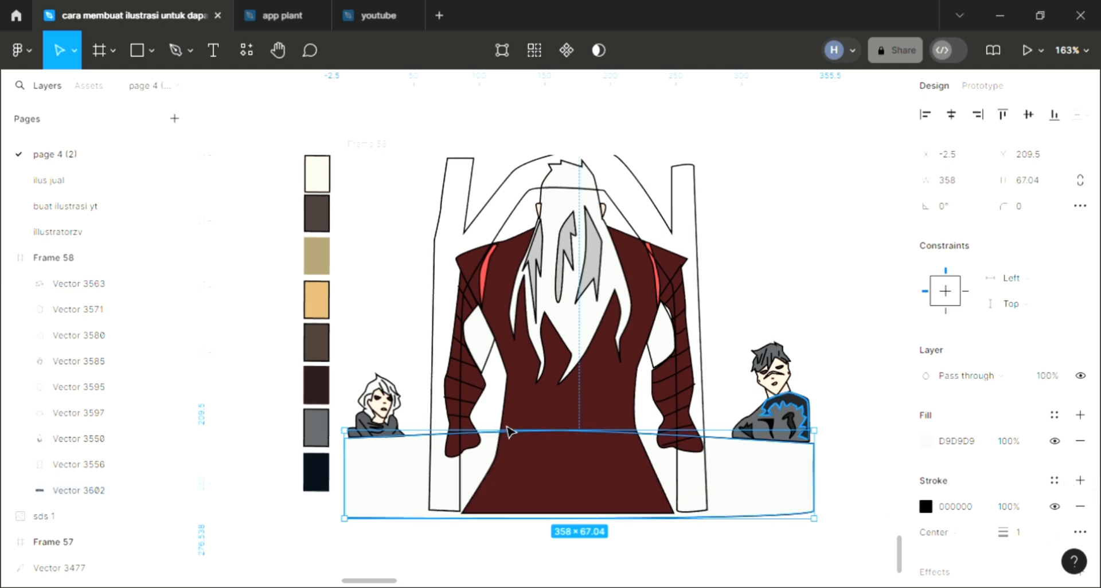
{"action": "key", "text": "i"}
{"action": "left_click", "coordinate": [319, 219]}
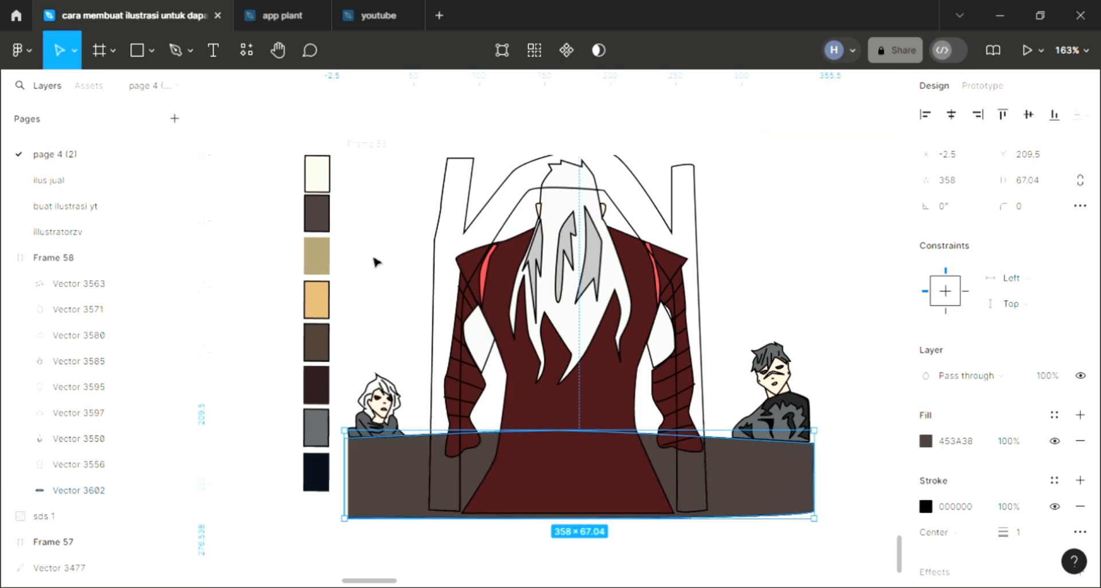
{"action": "left_click", "coordinate": [375, 258]}
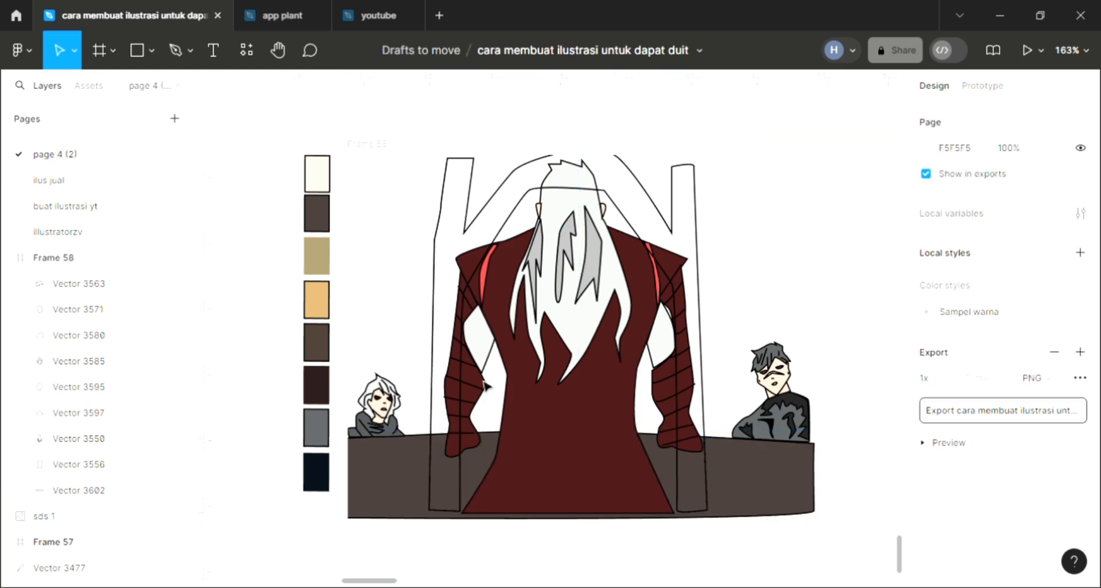
Add a fill to the chair frame around the central figure and bring it to the front
{"action": "left_click", "coordinate": [438, 365]}
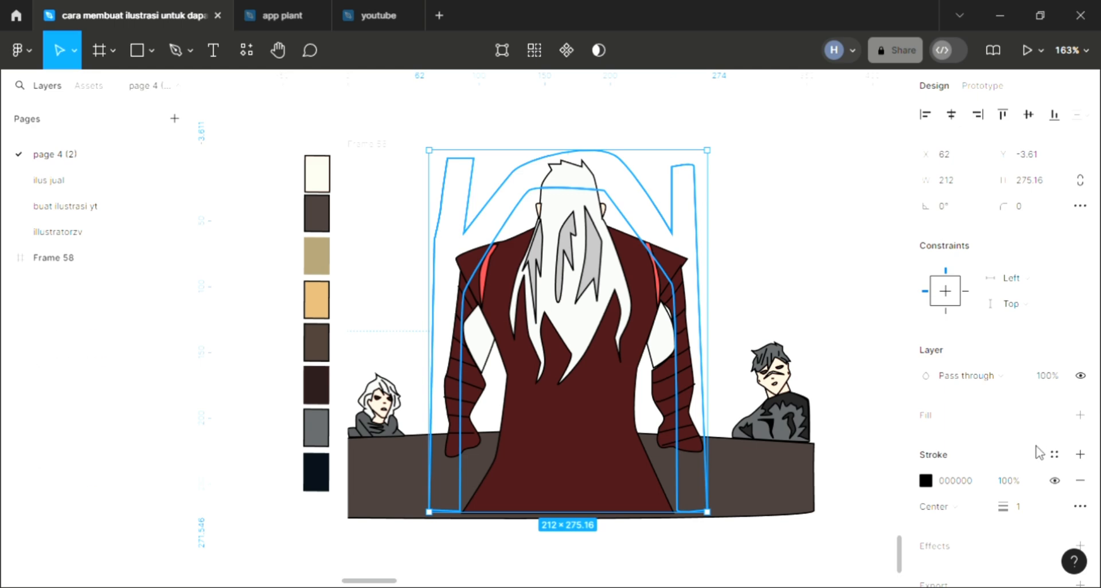
{"action": "left_click", "coordinate": [1080, 415]}
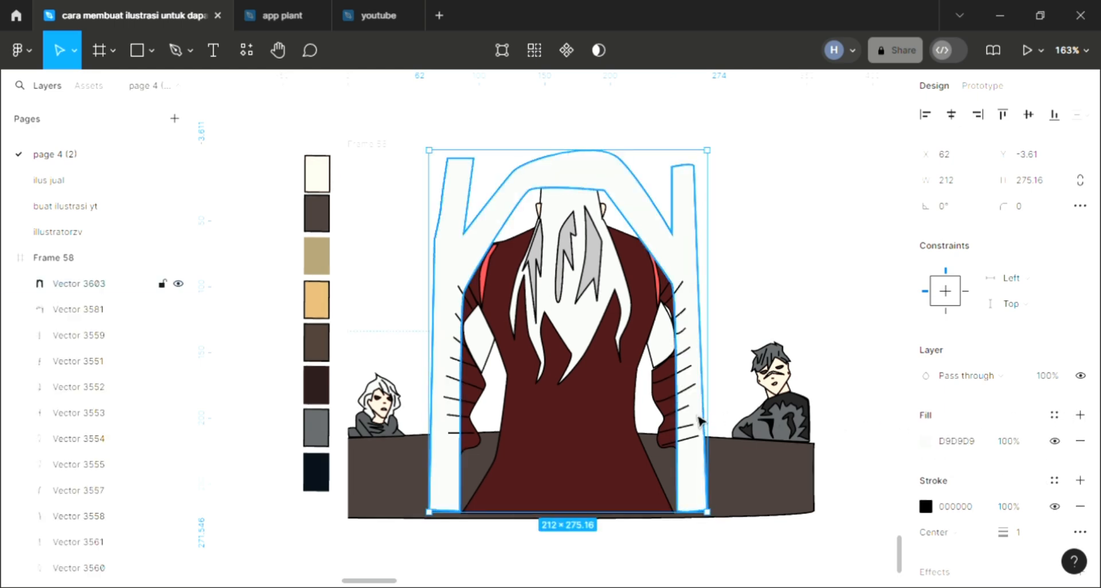
{"action": "key", "text": "ctrl+shift+bracketleft"}
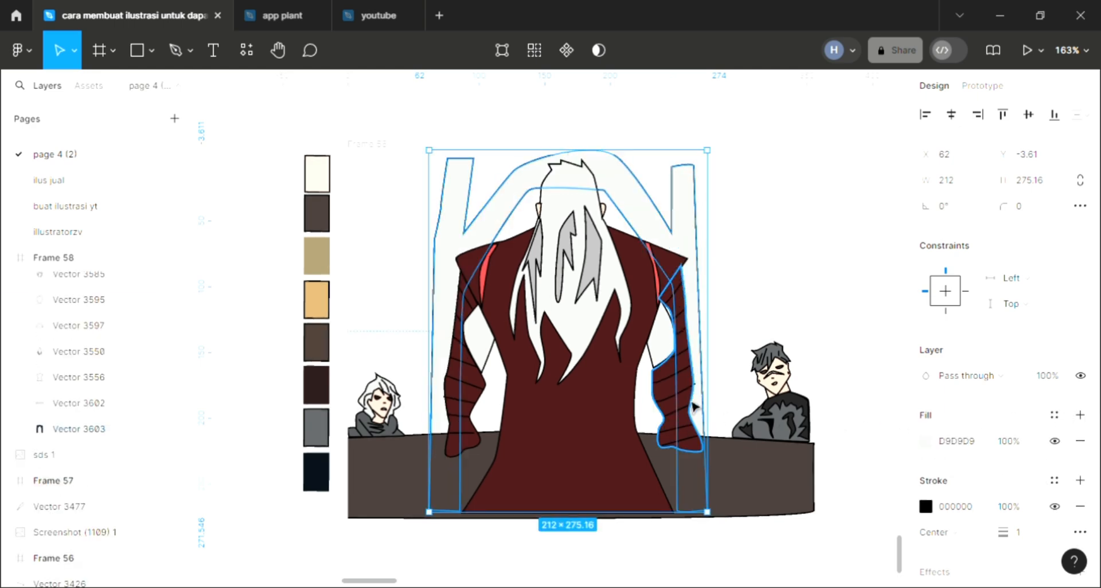
{"action": "key", "text": "ctrl+shift+bracketright"}
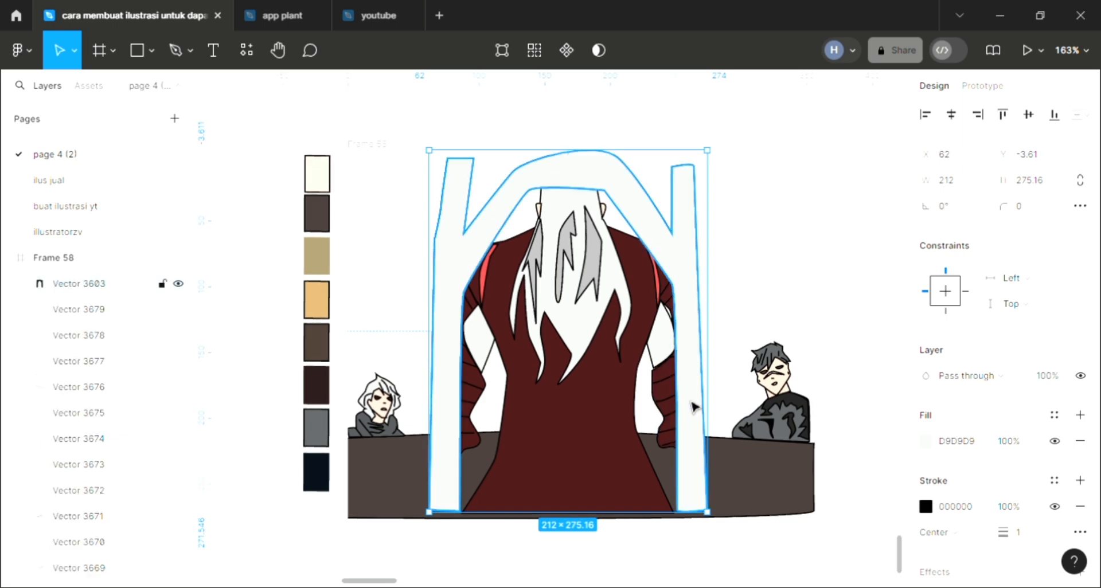
Recolour the chair frame's fill with the dark brown 453A38 sampled from the table
{"action": "key", "text": "i"}
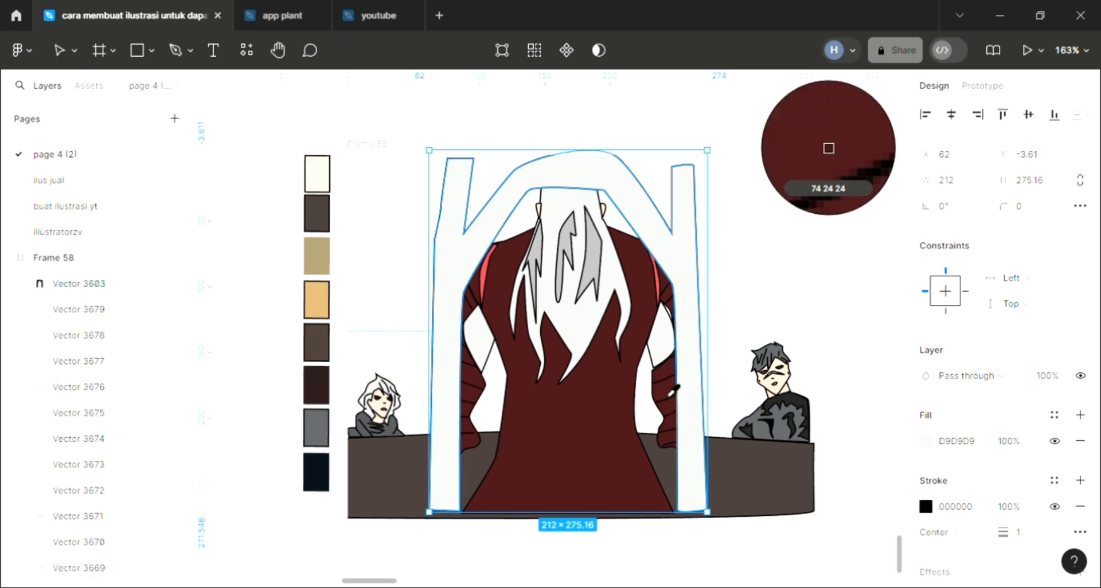
{"action": "left_click", "coordinate": [734, 482]}
{"action": "left_click", "coordinate": [718, 379]}
{"action": "scroll", "coordinate": [358, 224], "scroll_direction": "up", "scroll_amount": 1}
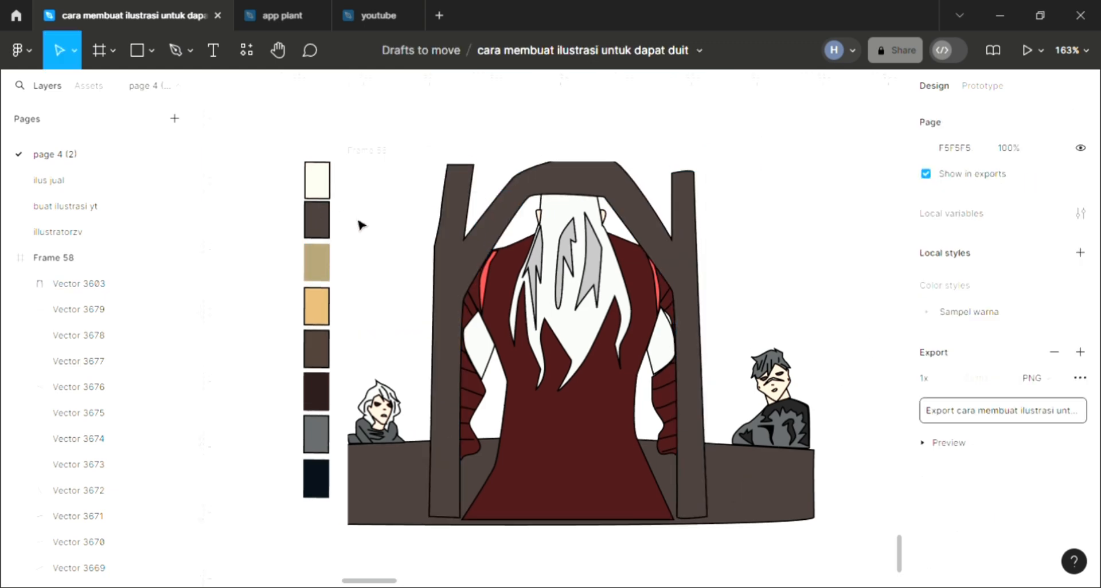
Set Frame 58's background fill to pinkish red E77272 and convert it to a linear gradient
{"action": "left_click", "coordinate": [358, 158]}
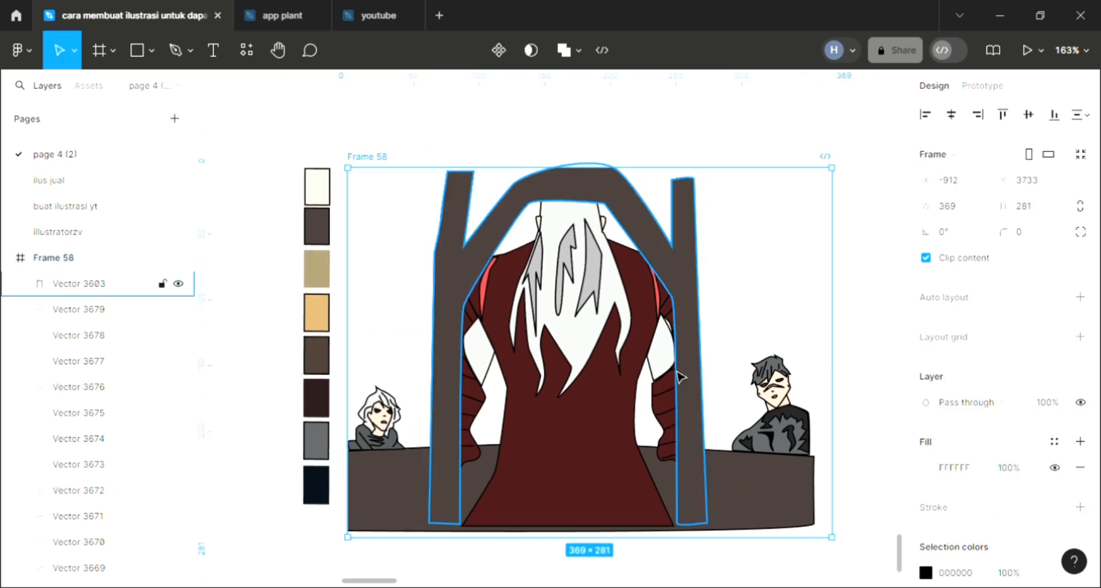
{"action": "scroll", "coordinate": [679, 376], "scroll_direction": "right", "scroll_amount": 1}
{"action": "scroll", "coordinate": [679, 376], "scroll_direction": "up", "scroll_amount": 1}
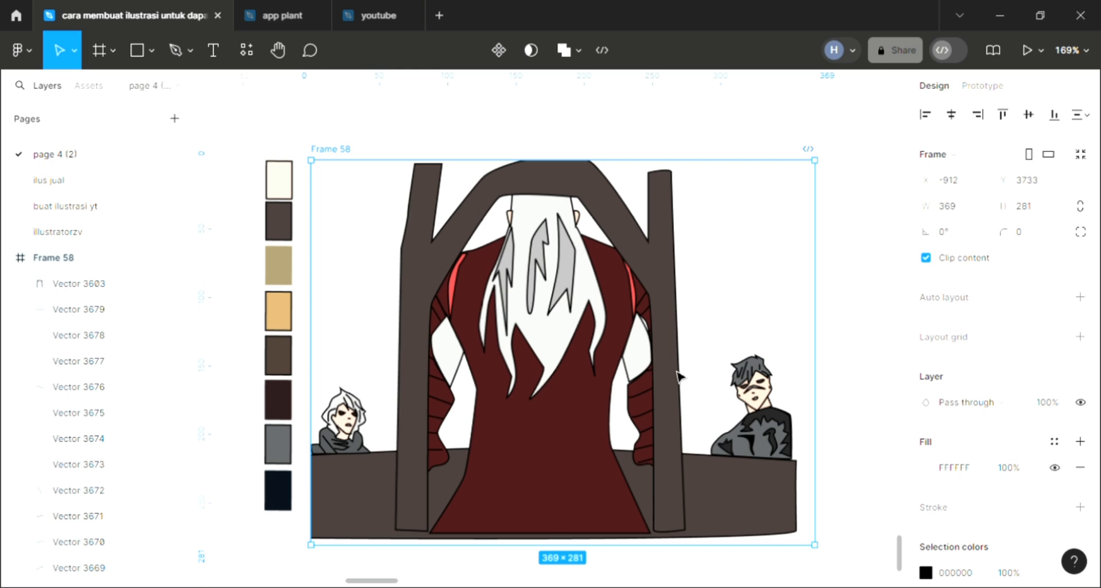
{"action": "left_click", "coordinate": [927, 467]}
{"action": "left_click", "coordinate": [812, 182]}
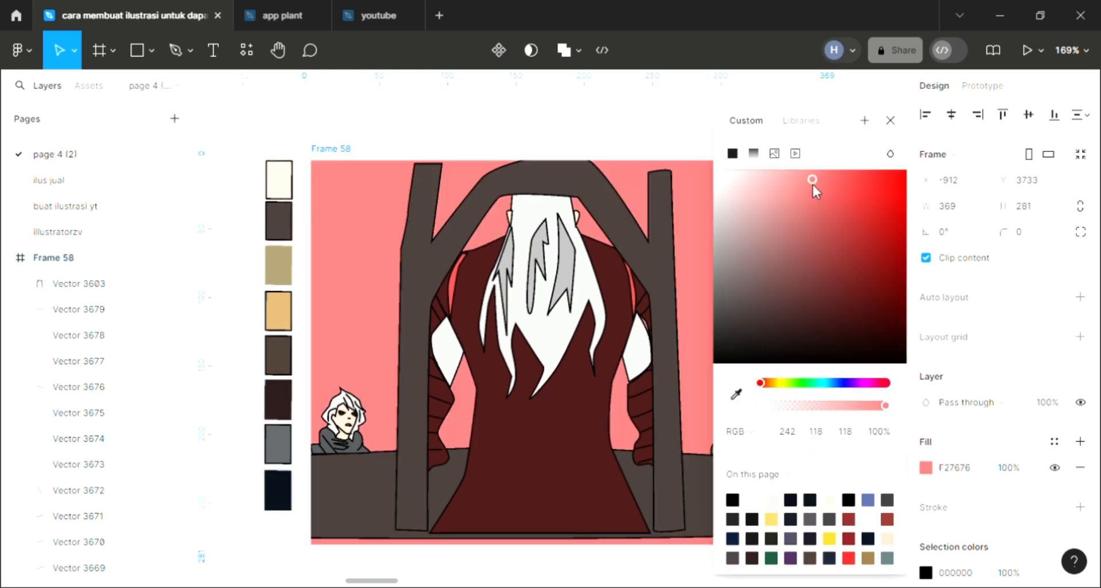
{"action": "left_click", "coordinate": [810, 192]}
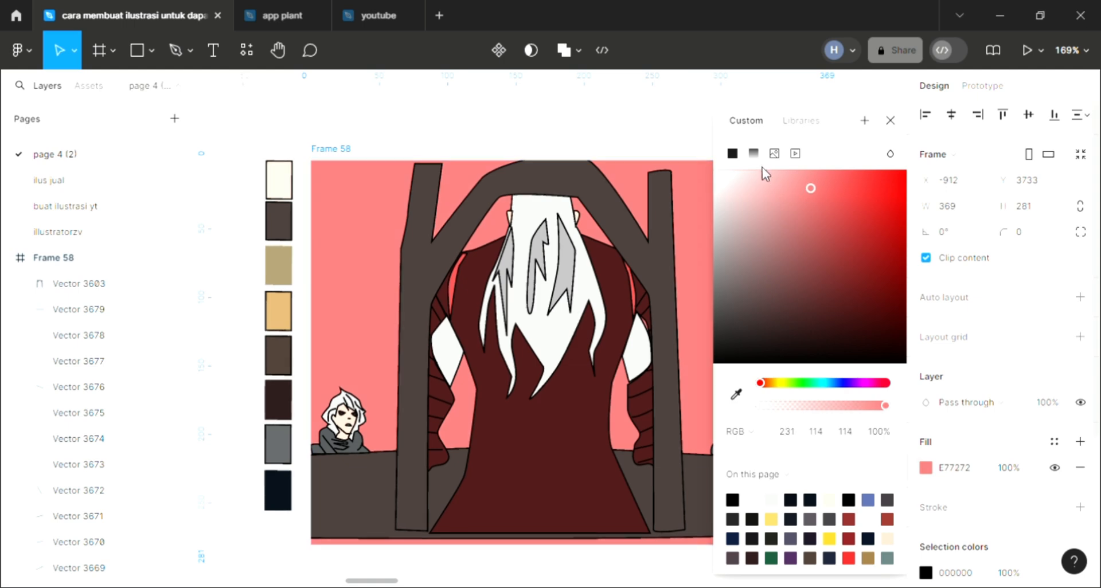
{"action": "left_click", "coordinate": [753, 155]}
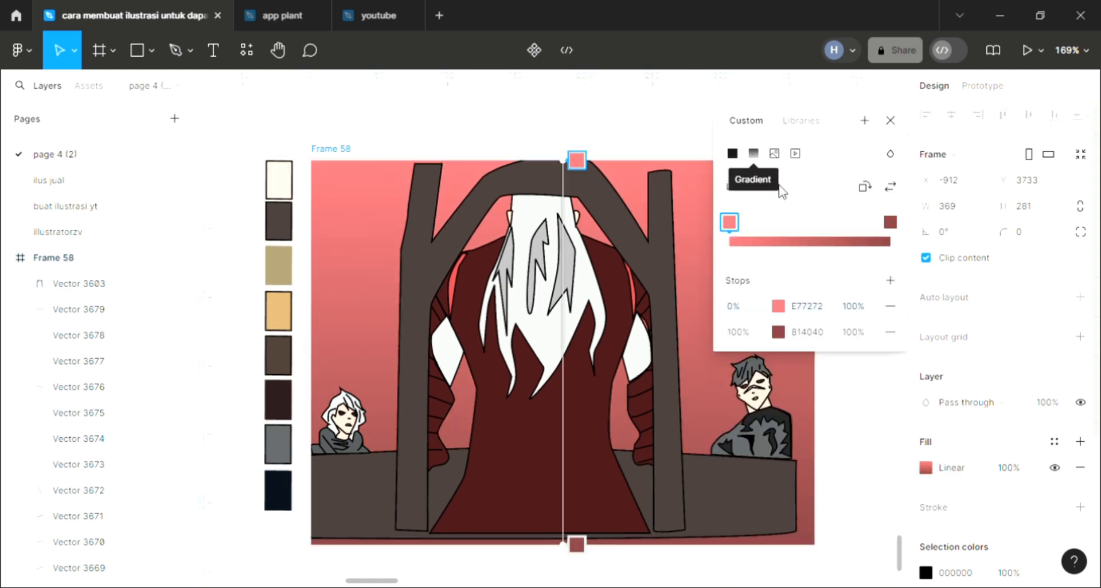
Change the hue of the background gradient's 0% stop to purple A572E7
{"action": "left_click", "coordinate": [778, 306]}
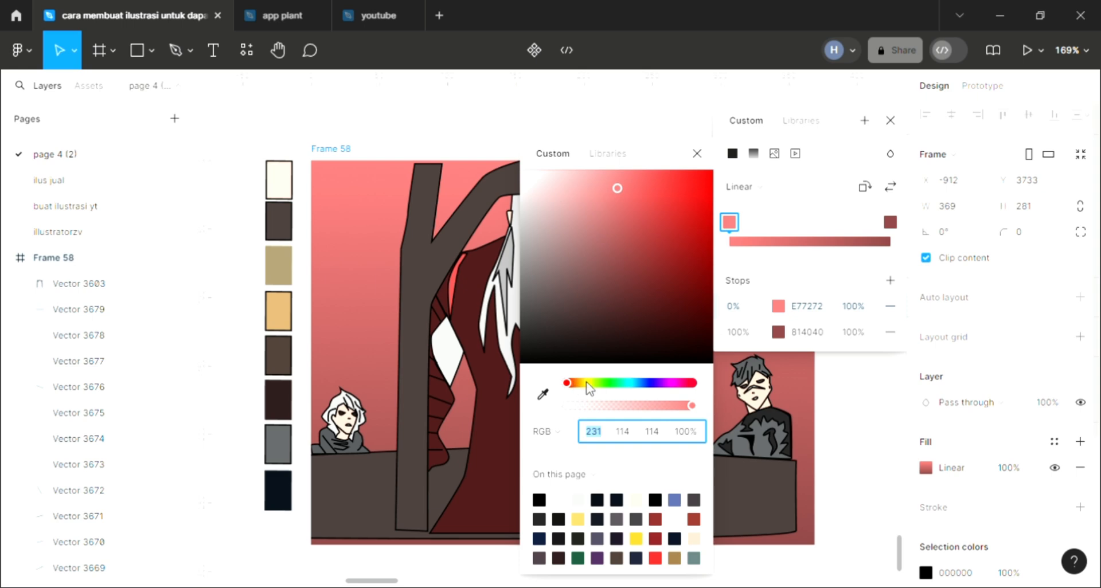
{"action": "left_click_drag", "start_coordinate": [587, 383], "coordinate": [614, 388]}
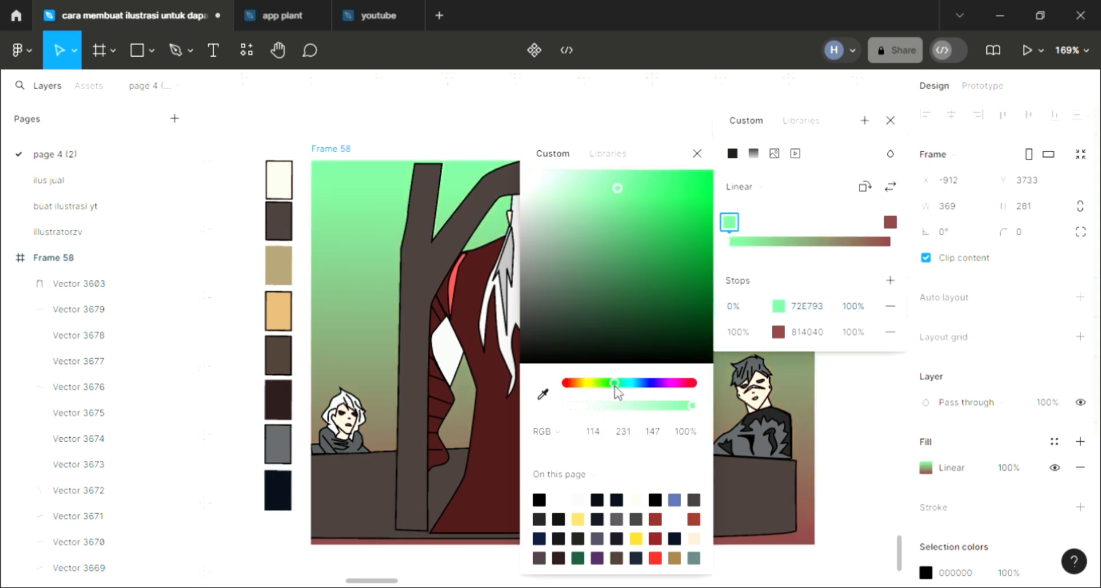
{"action": "left_click", "coordinate": [660, 386]}
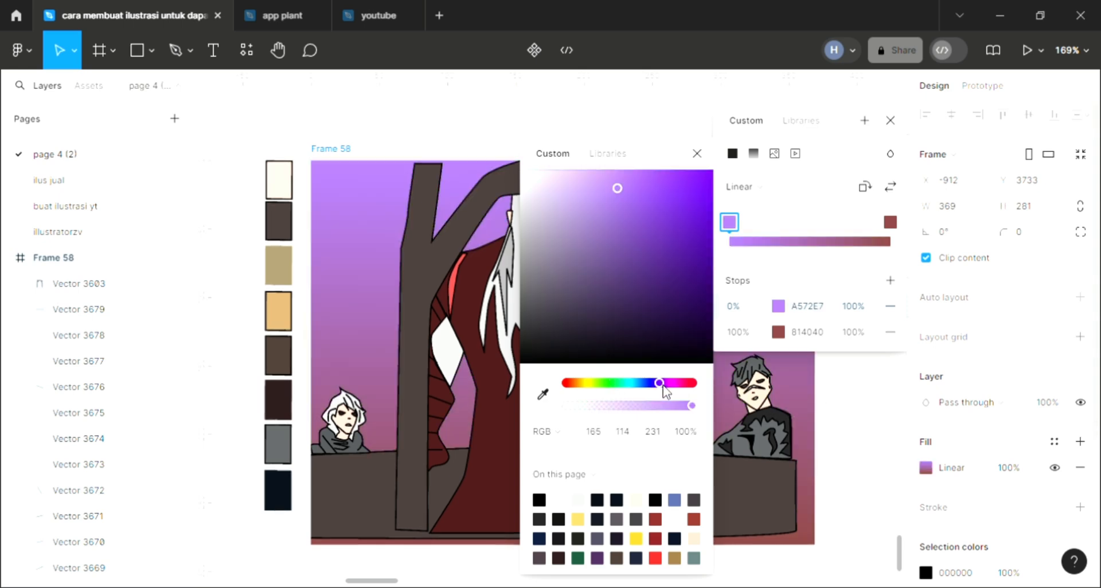
Shift the background gradient's 0% stop to the bluer purple 9872E7 and finish editing the fill
{"action": "left_click_drag", "start_coordinate": [663, 390], "coordinate": [660, 389]}
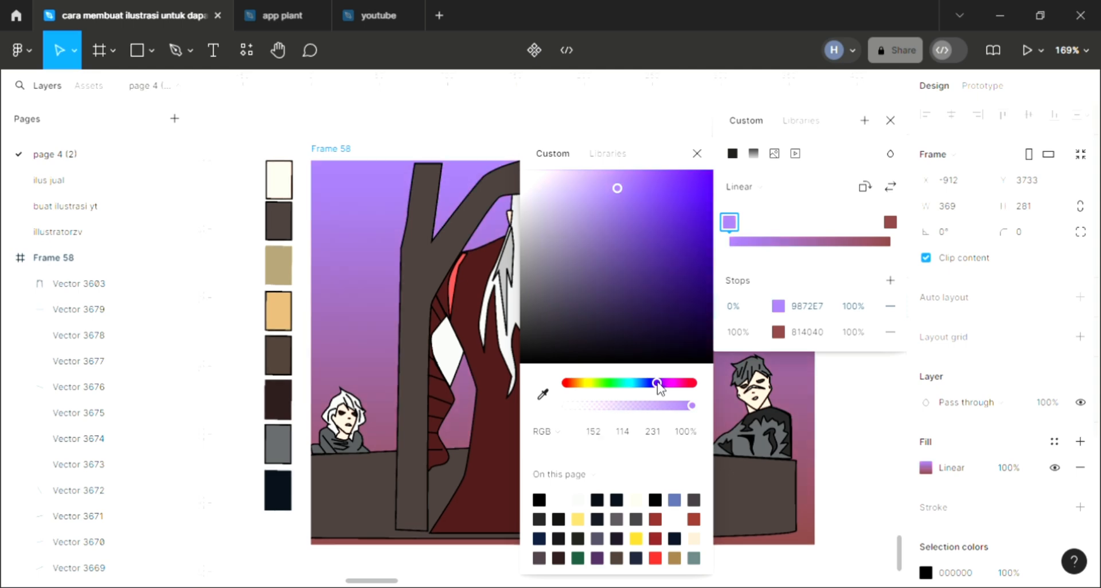
{"action": "left_click", "coordinate": [854, 397]}
{"action": "left_click", "coordinate": [854, 396]}
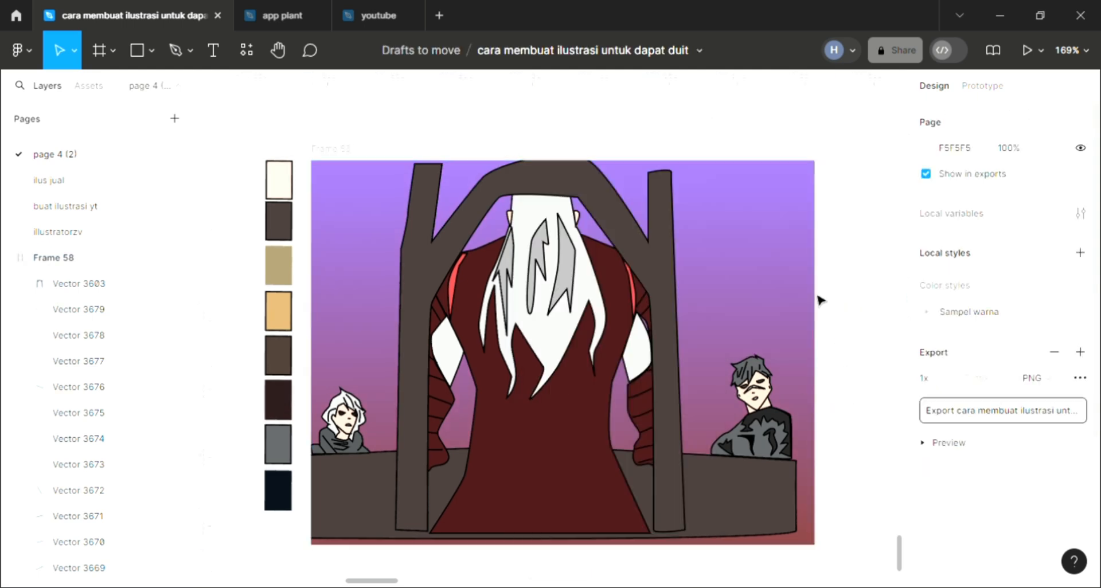
Resize Frame 58 to 352 × 277 by trimming its right and bottom edges to the table artwork
{"action": "left_click", "coordinate": [804, 247]}
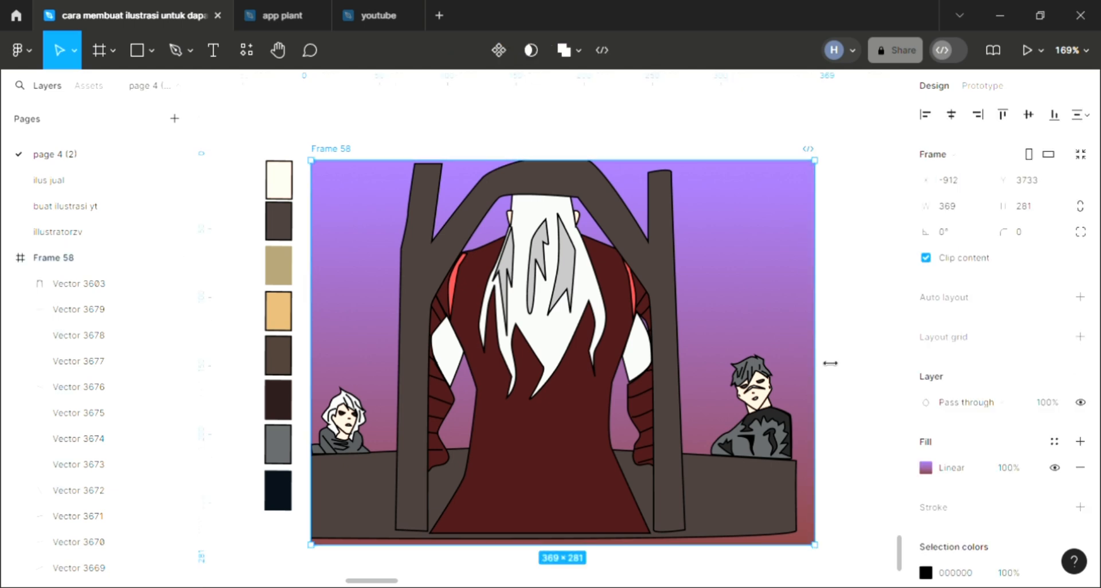
{"action": "left_click_drag", "start_coordinate": [819, 357], "coordinate": [812, 356]}
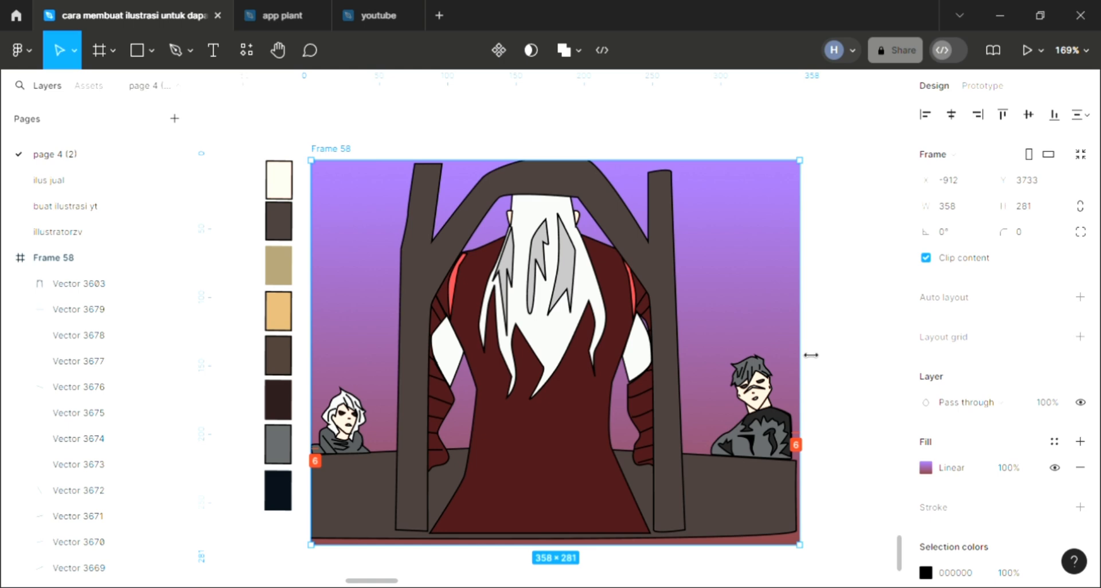
{"action": "left_click", "coordinate": [854, 375]}
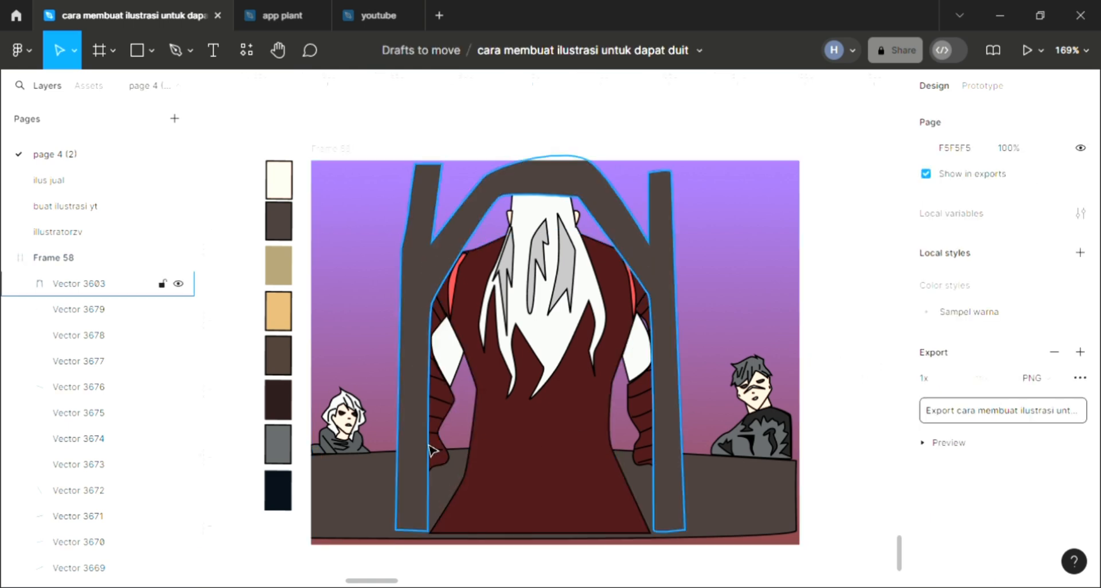
{"action": "scroll", "coordinate": [573, 450], "scroll_direction": "down", "scroll_amount": 1}
{"action": "left_click", "coordinate": [533, 530]}
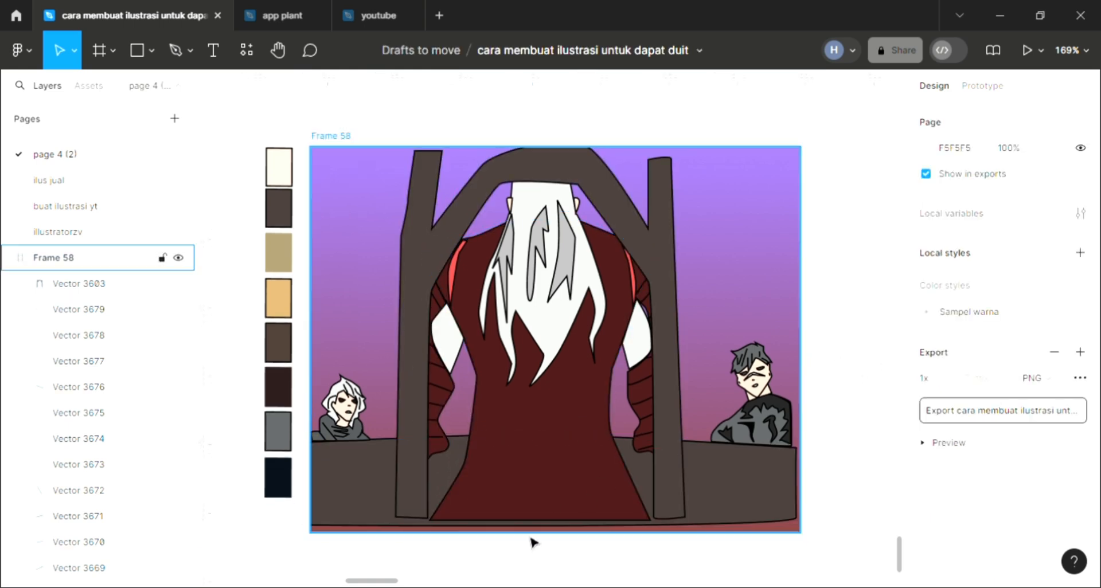
{"action": "left_click_drag", "start_coordinate": [536, 545], "coordinate": [538, 539]}
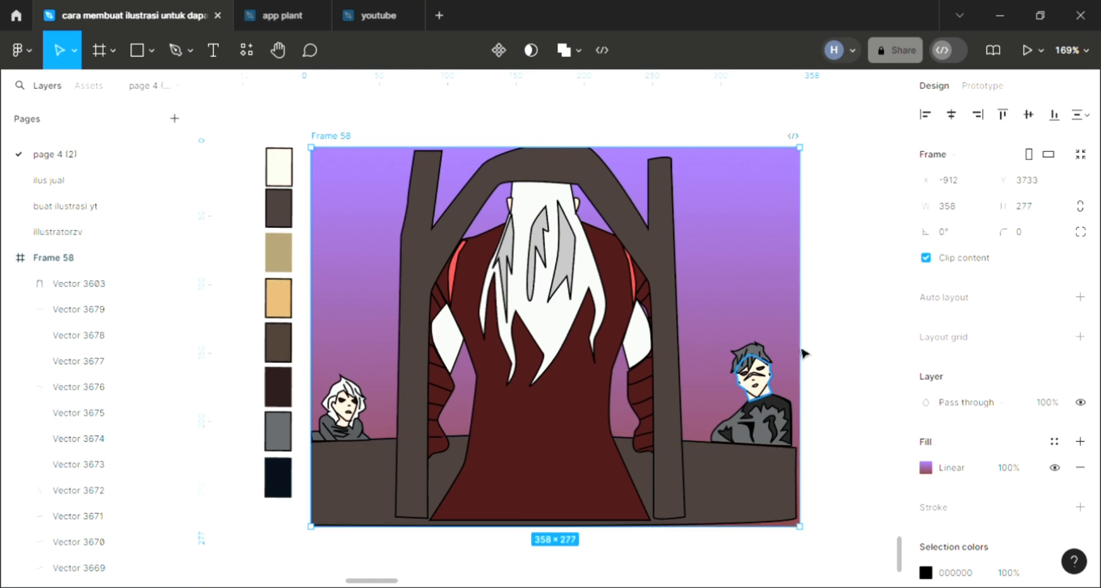
{"action": "left_click_drag", "start_coordinate": [811, 353], "coordinate": [805, 353]}
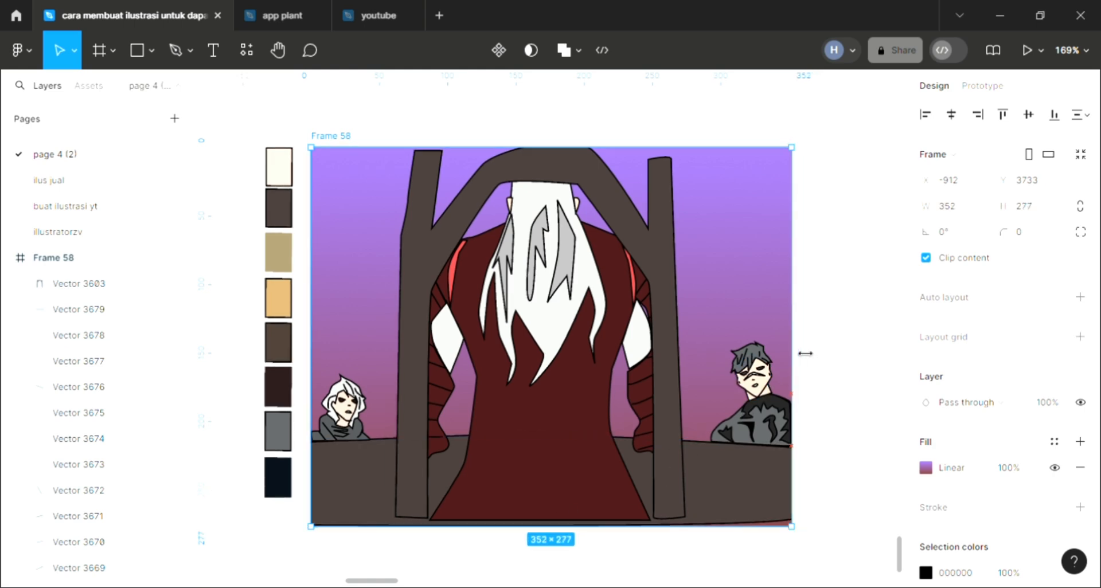
{"action": "left_click", "coordinate": [841, 388]}
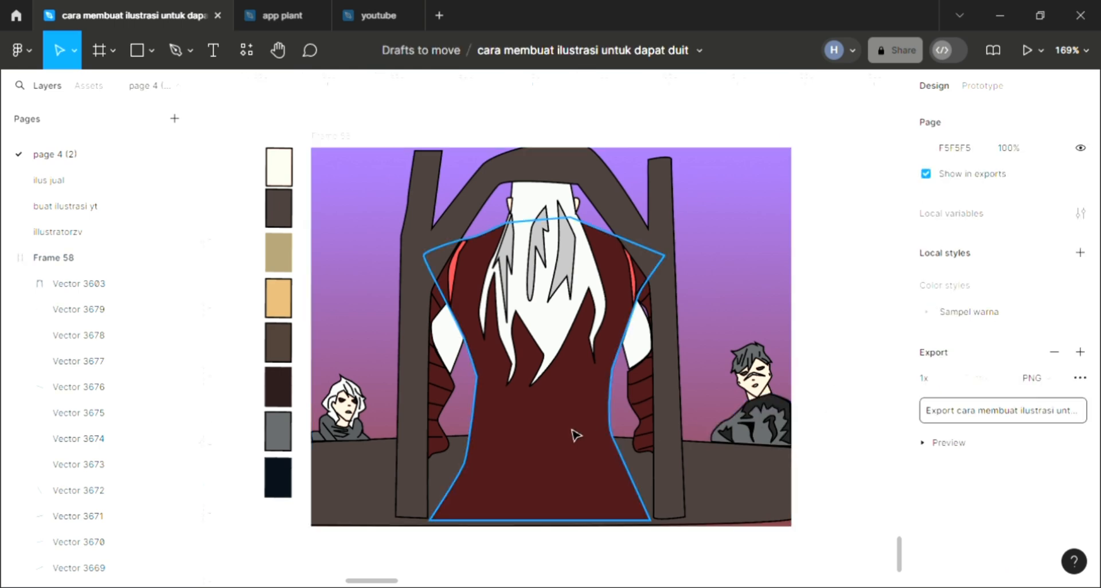
Start a Pen path at the robe's right waist and draw the jagged fold edge down across the lower robe
{"action": "scroll", "coordinate": [573, 435], "scroll_direction": "up", "scroll_amount": 1}
{"action": "left_click", "coordinate": [175, 50]}
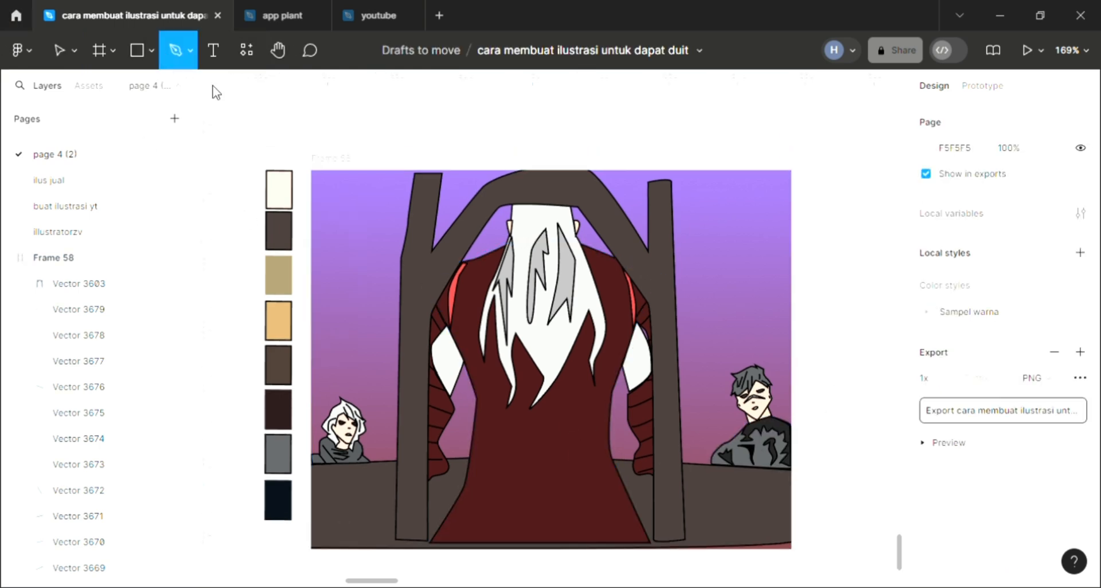
{"action": "scroll", "coordinate": [535, 356], "scroll_direction": "down", "scroll_amount": 1}
{"action": "scroll", "coordinate": [525, 381], "scroll_direction": "down", "scroll_amount": 1}
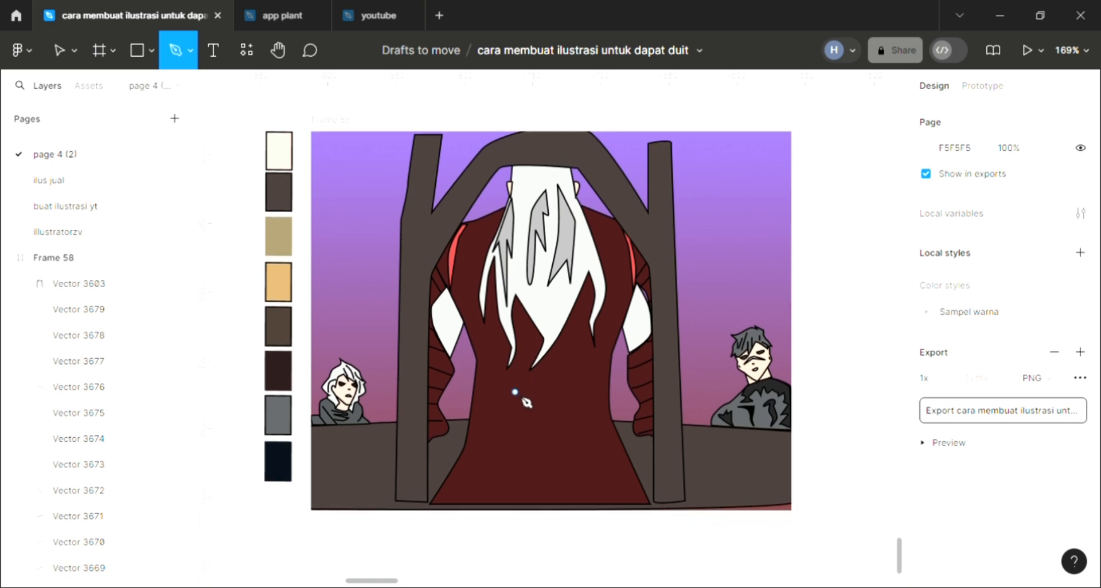
{"action": "scroll", "coordinate": [582, 442], "scroll_direction": "up", "scroll_amount": 3}
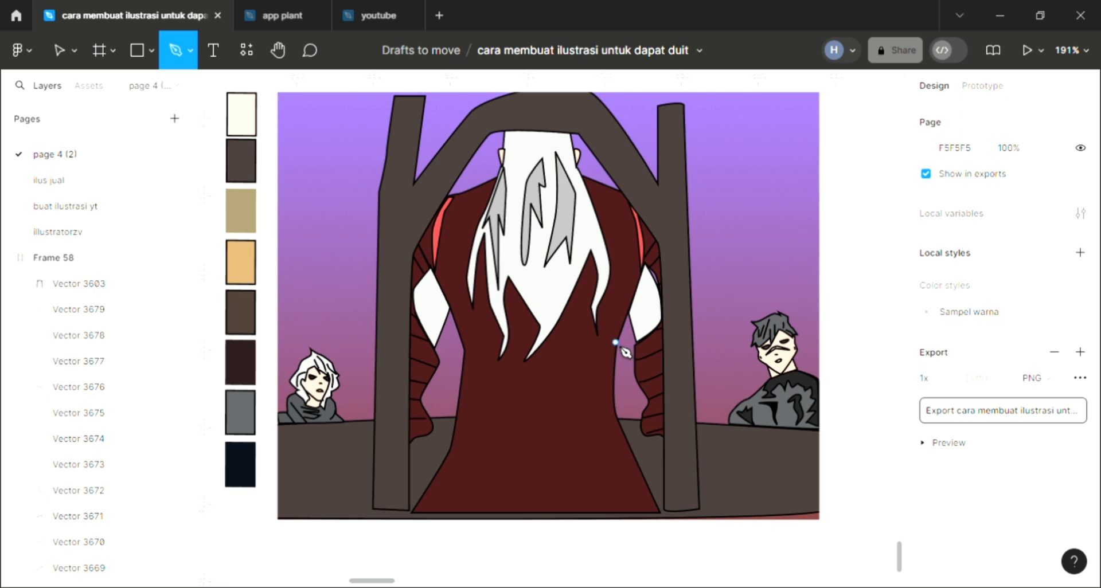
{"action": "left_click", "coordinate": [577, 393]}
{"action": "left_click", "coordinate": [562, 423]}
{"action": "left_click", "coordinate": [589, 401]}
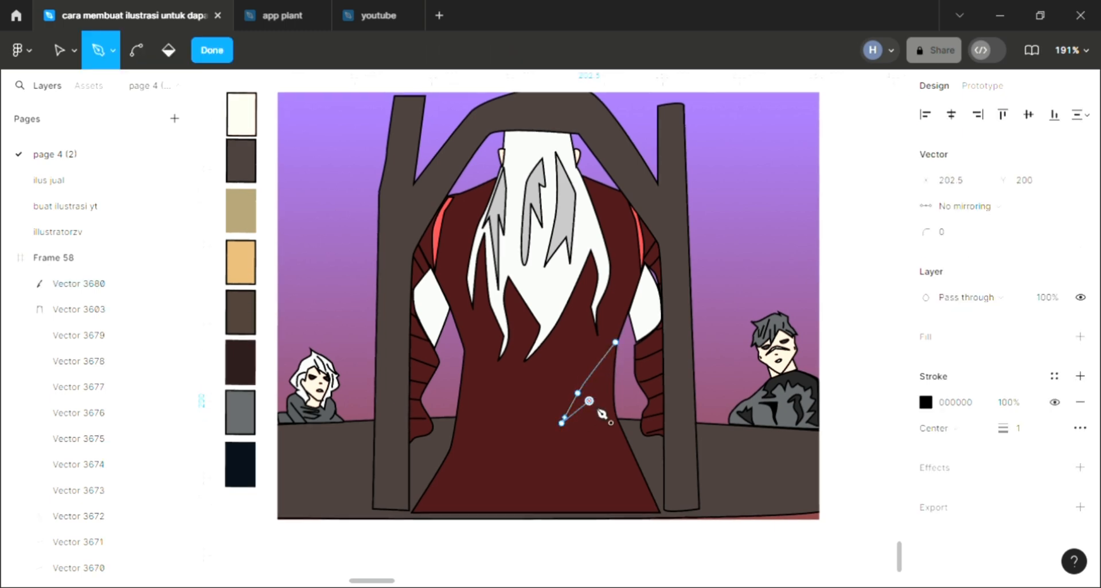
{"action": "left_click", "coordinate": [595, 423]}
{"action": "left_click", "coordinate": [605, 429]}
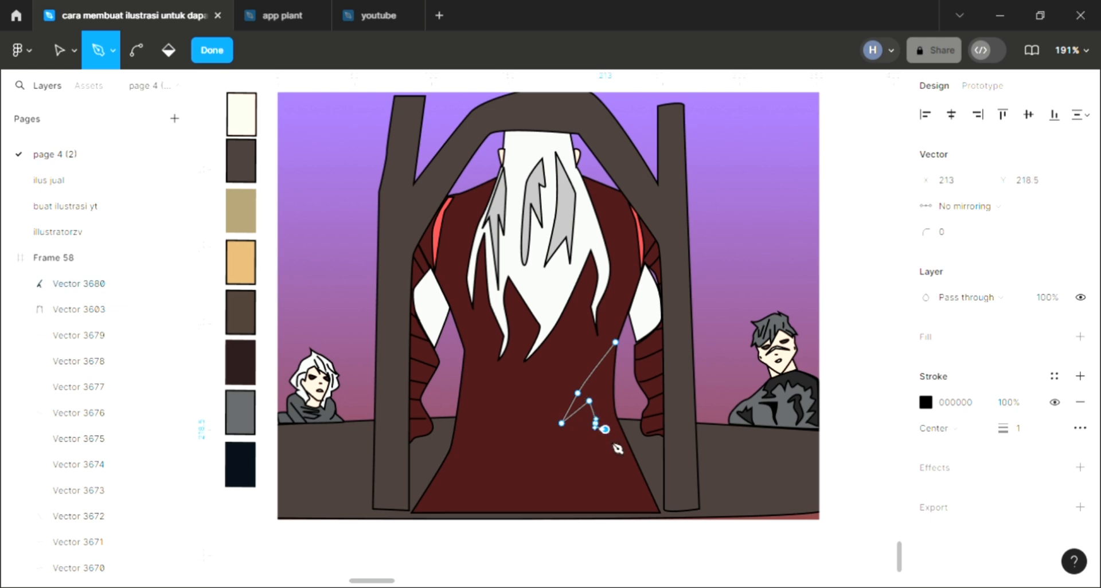
Continue the path with a rounded curve across the lower robe and a jagged peak to the robe's left edge
{"action": "left_click_drag", "start_coordinate": [572, 479], "coordinate": [528, 487]}
{"action": "left_click", "coordinate": [490, 452]}
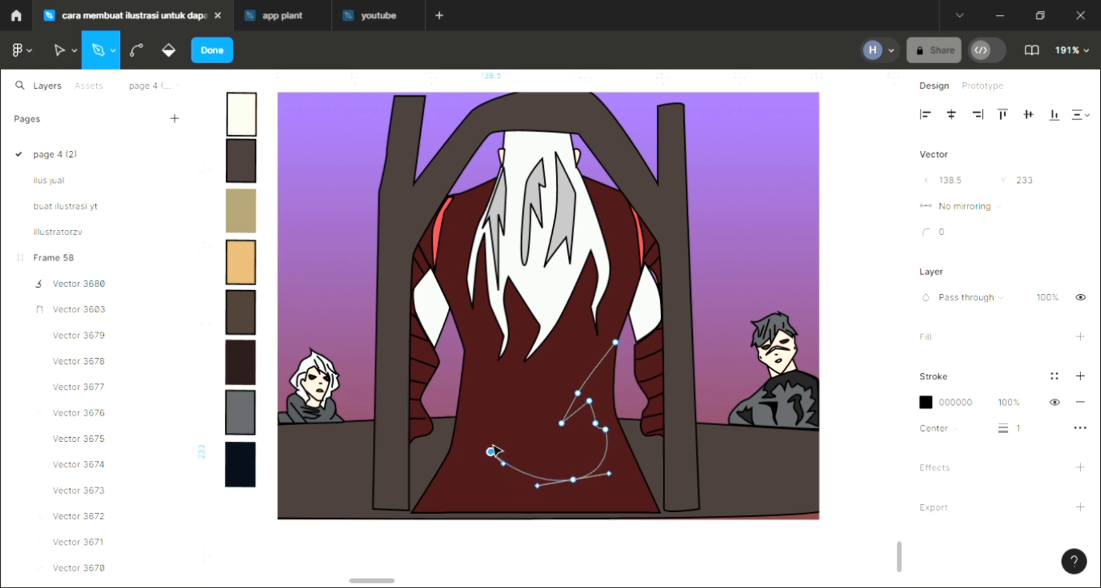
{"action": "left_click", "coordinate": [511, 418]}
{"action": "left_click_drag", "start_coordinate": [490, 418], "coordinate": [485, 410]}
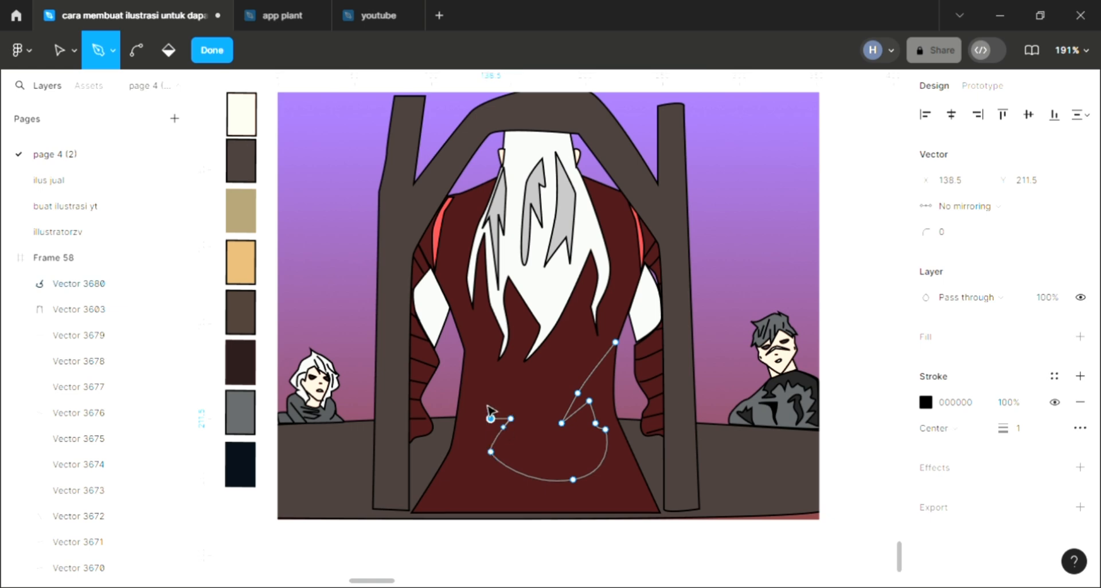
{"action": "left_click", "coordinate": [482, 380]}
{"action": "left_click", "coordinate": [459, 406]}
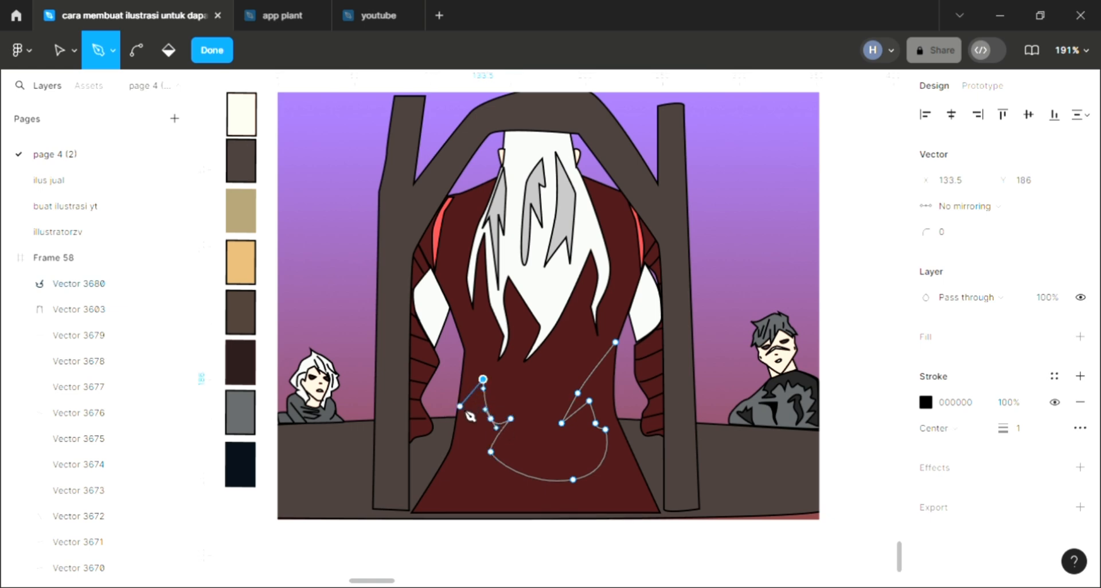
Trace the path down the robe's left side, along the hem and up the right side, closing it at the waist
{"action": "left_click", "coordinate": [442, 463]}
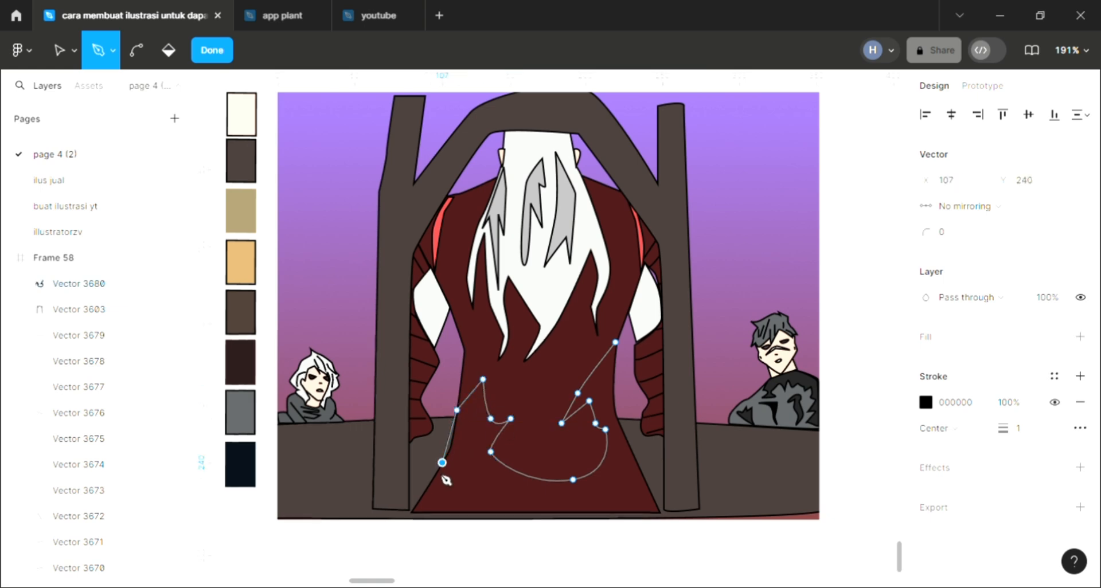
{"action": "left_click", "coordinate": [412, 508]}
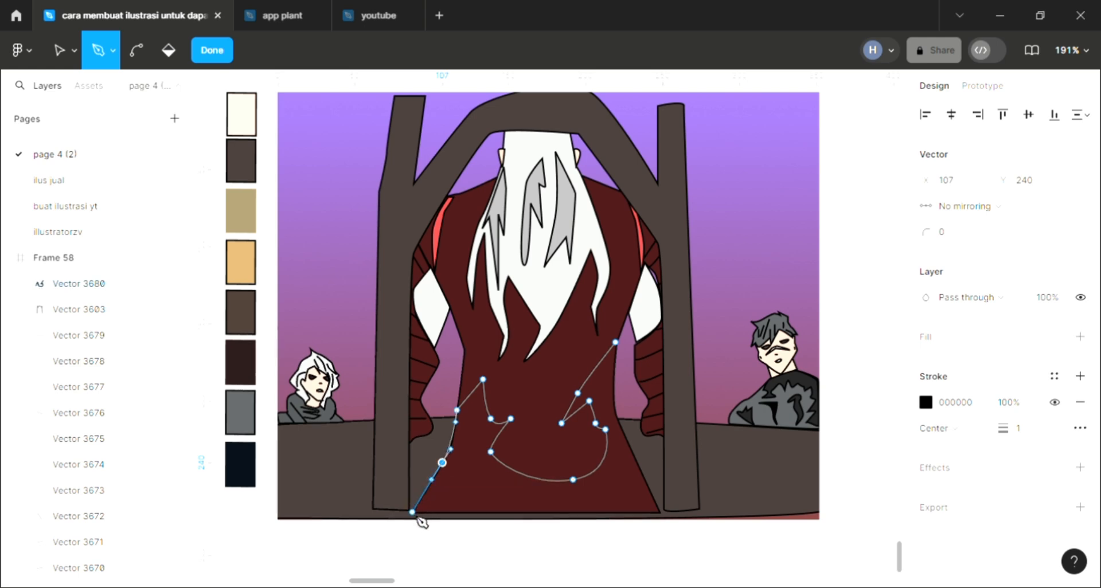
{"action": "left_click", "coordinate": [660, 517]}
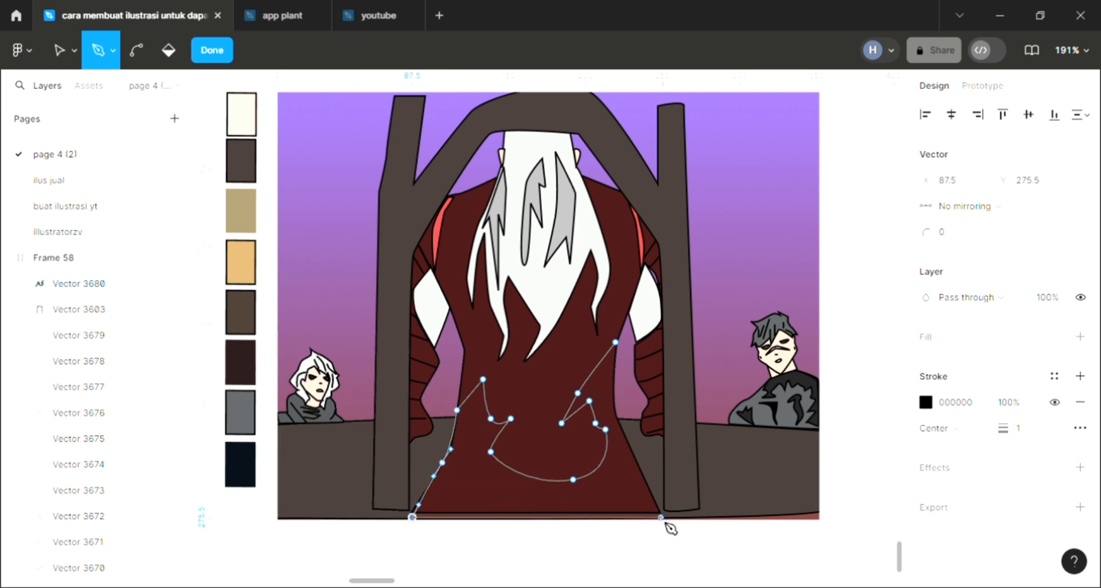
{"action": "left_click", "coordinate": [649, 484]}
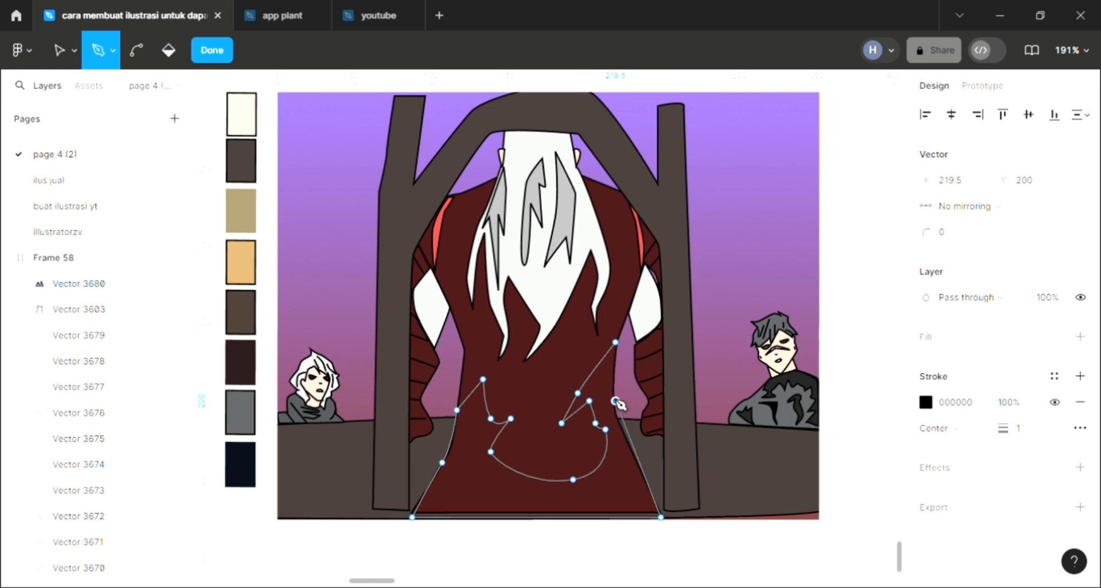
{"action": "left_click", "coordinate": [615, 400]}
{"action": "key", "text": "ctrl+z"}
{"action": "key", "text": "ctrl+z"}
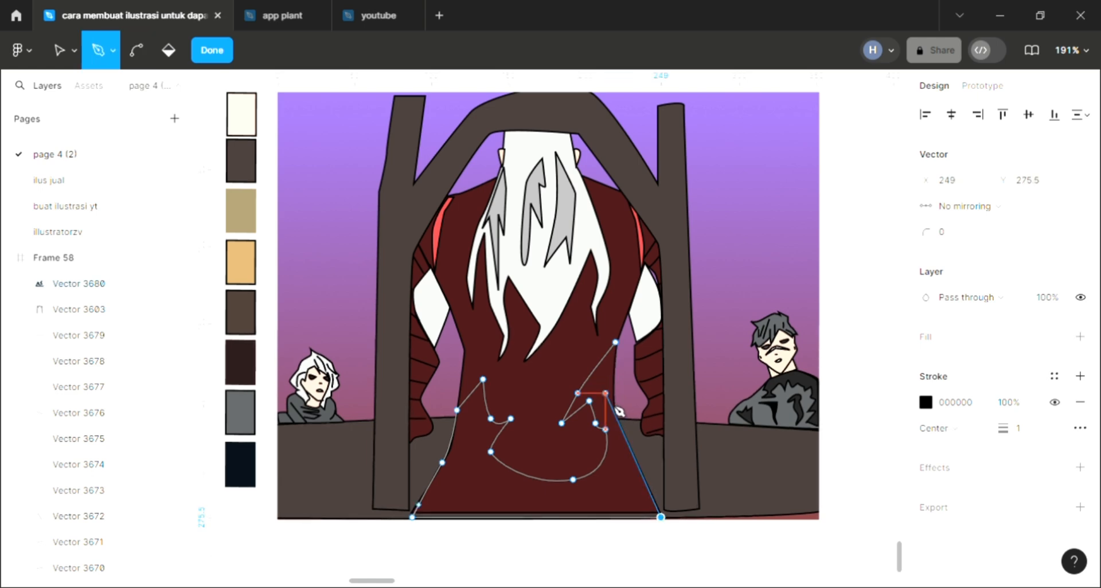
{"action": "key", "text": "ctrl+shift+z"}
{"action": "key", "text": "ctrl+shift+z"}
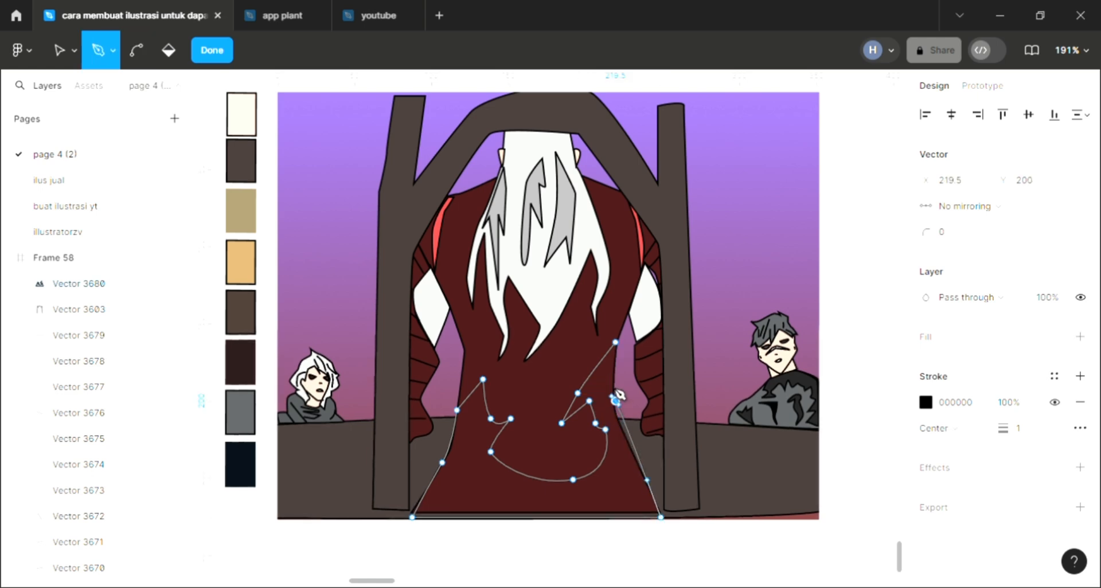
{"action": "left_click_drag", "start_coordinate": [611, 377], "coordinate": [615, 367]}
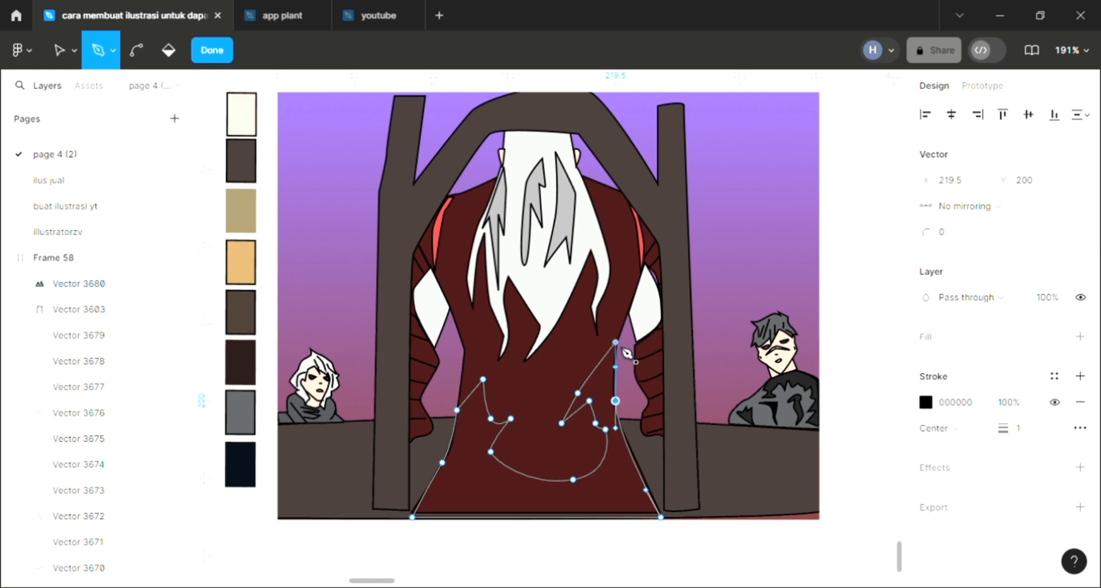
{"action": "left_click", "coordinate": [617, 344]}
{"action": "key", "text": "Escape"}
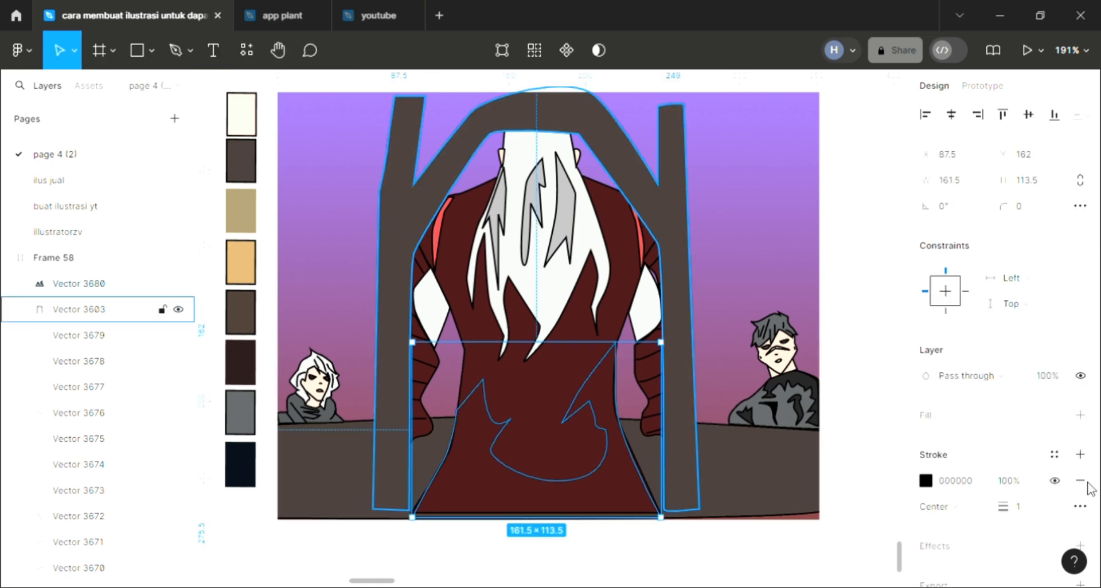
Add a fill to the new lower-robe shape and colour it dark grey 222222, sampled from the right-hand character's clothing
{"action": "left_click", "coordinate": [1080, 415]}
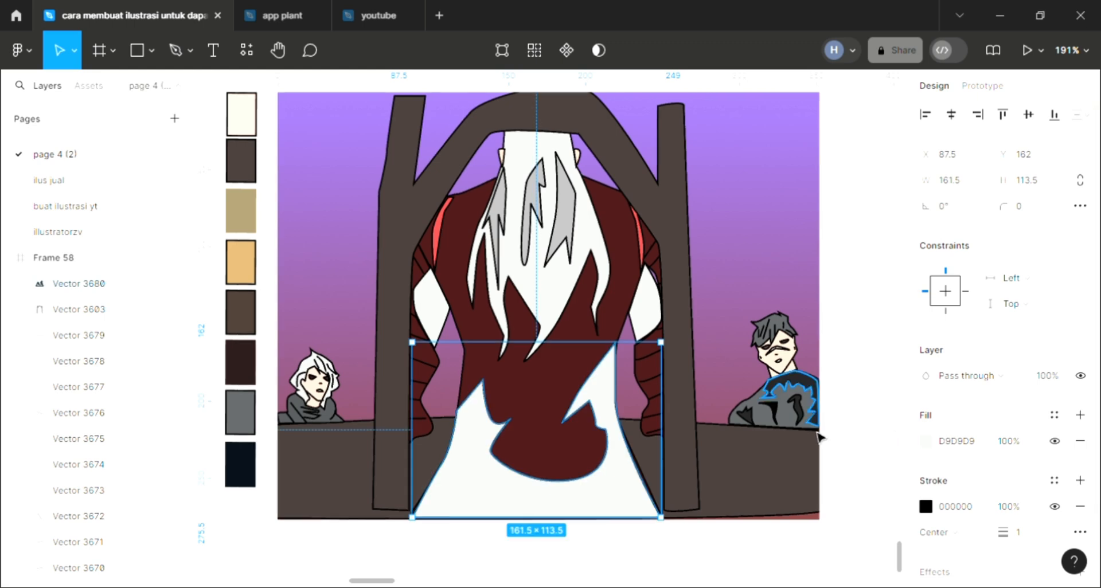
{"action": "key", "text": "i"}
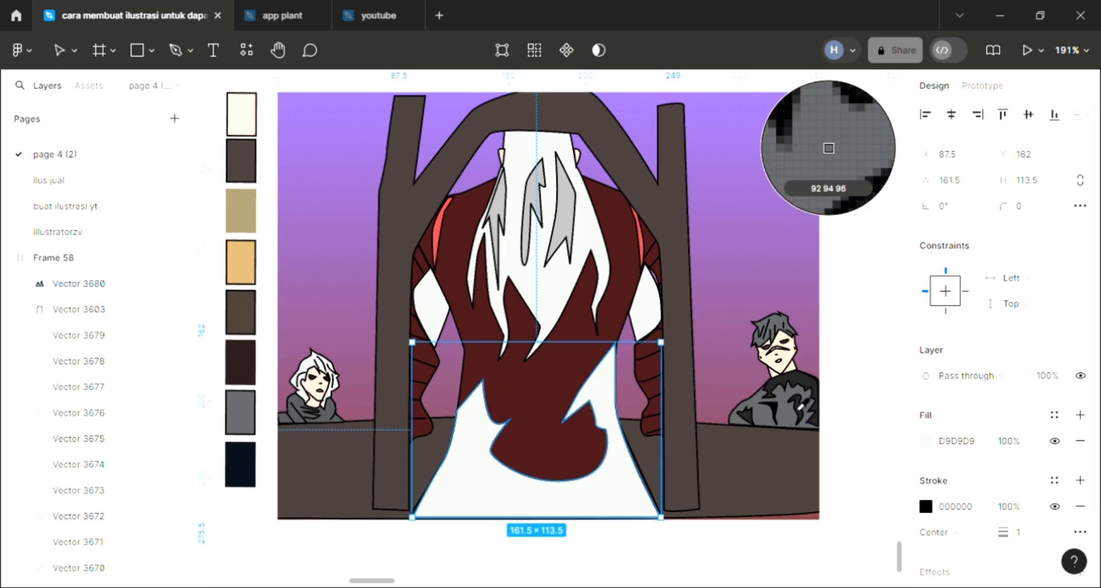
{"action": "left_click", "coordinate": [809, 396]}
{"action": "left_click", "coordinate": [841, 400]}
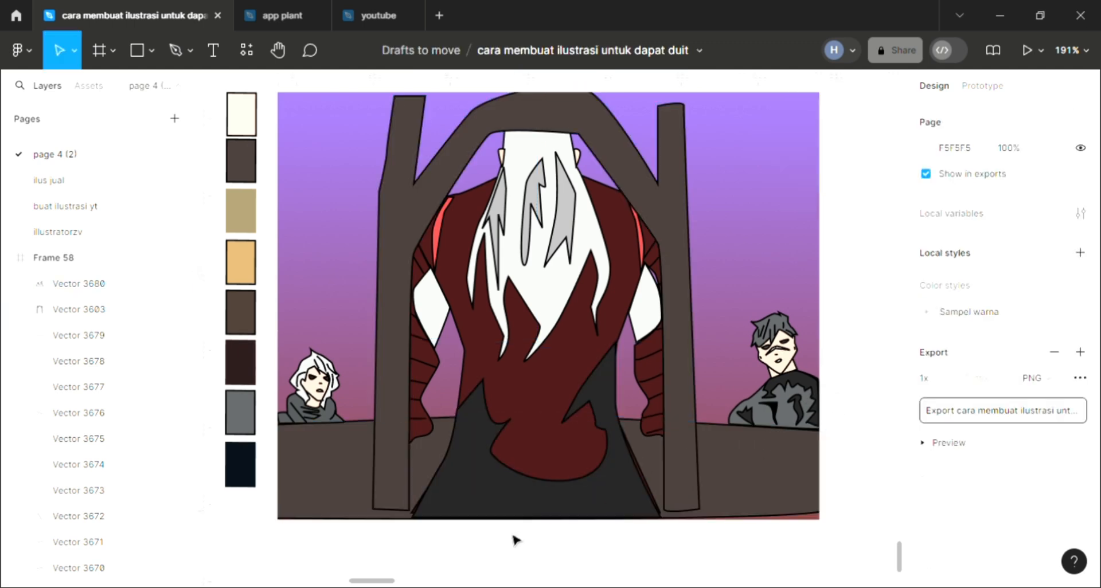
Reshape the right edge of the dark grey robe section by adjusting its curve handles to follow the robe's outline
{"action": "scroll", "coordinate": [538, 512], "scroll_direction": "up", "scroll_amount": 1}
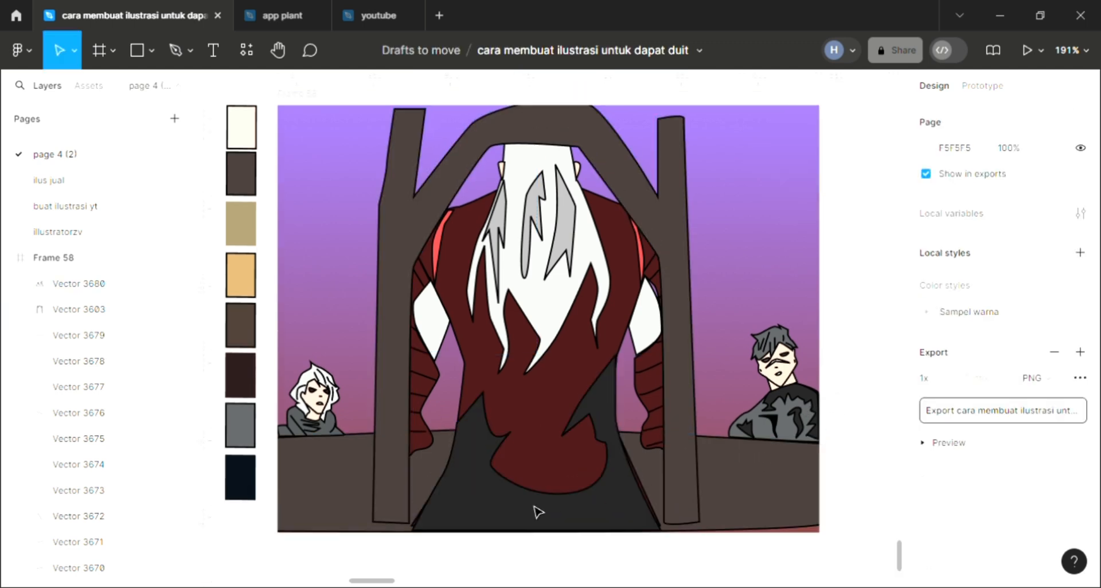
{"action": "double_click", "coordinate": [645, 517]}
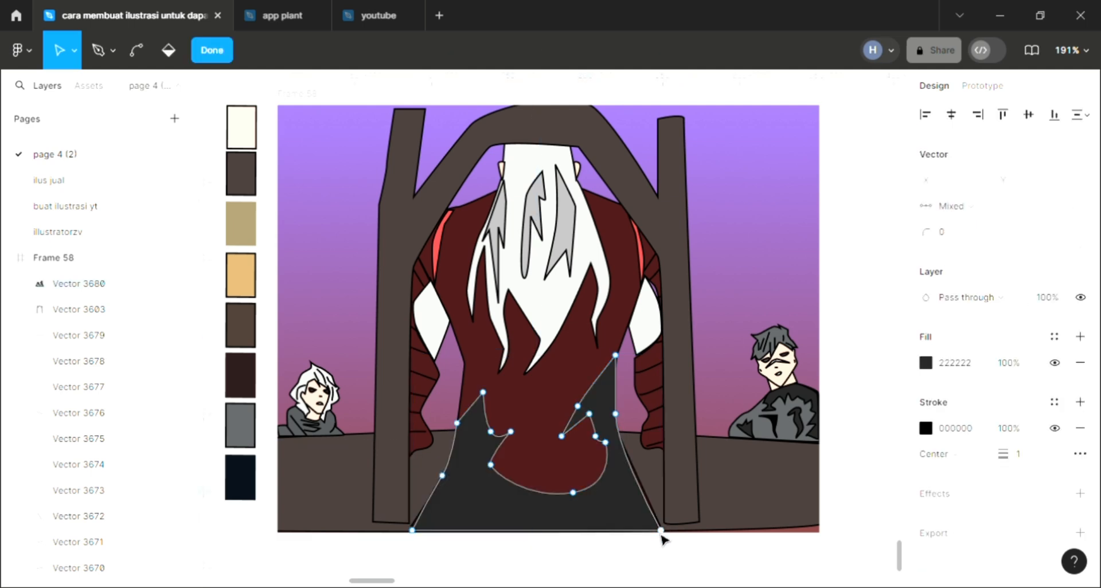
{"action": "left_click", "coordinate": [616, 415]}
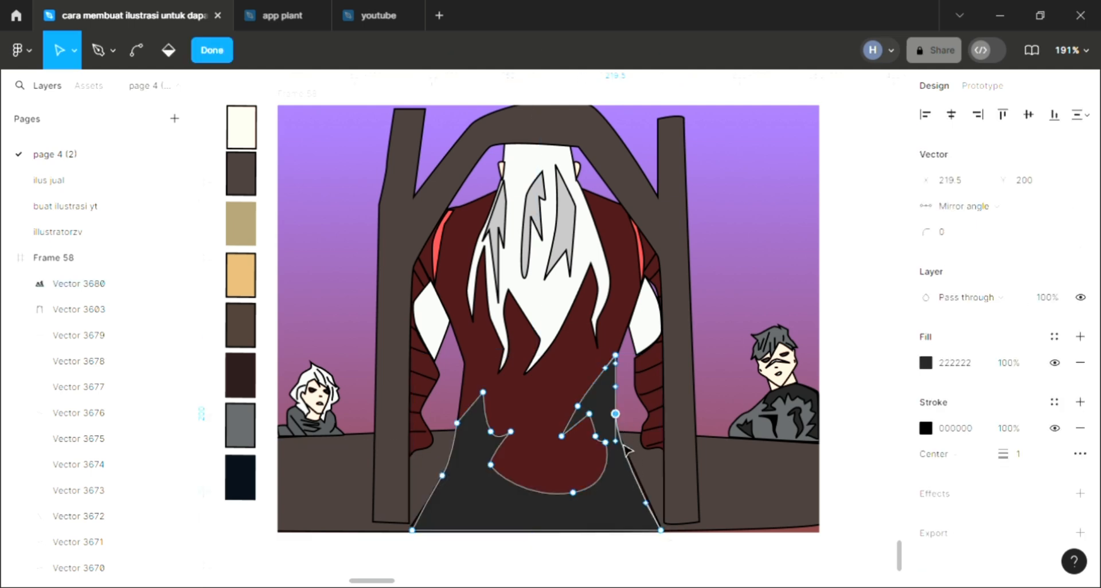
{"action": "left_click_drag", "start_coordinate": [620, 447], "coordinate": [656, 512]}
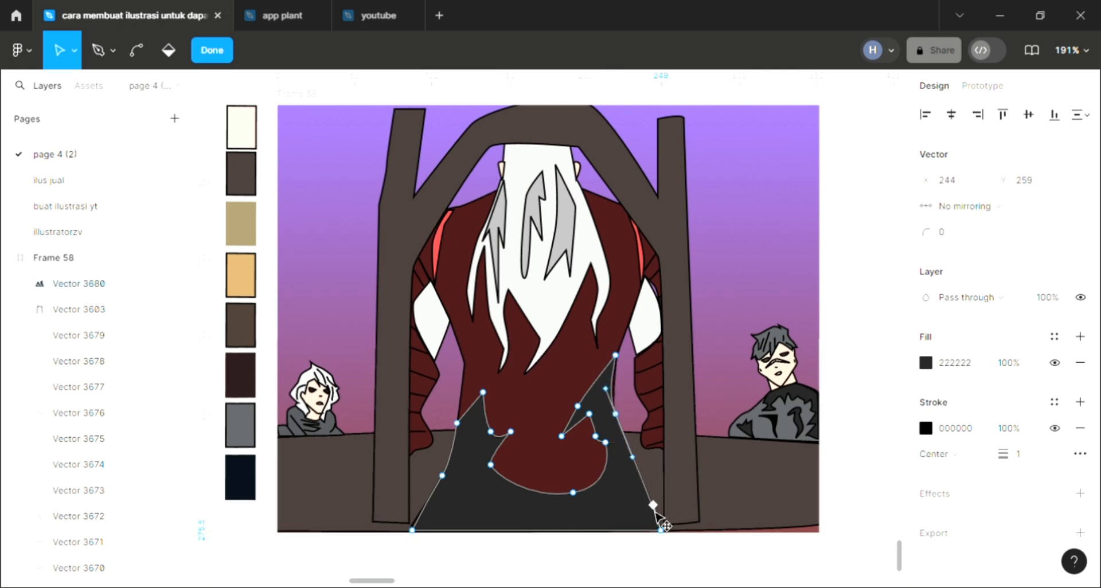
{"action": "key", "text": "Escape"}
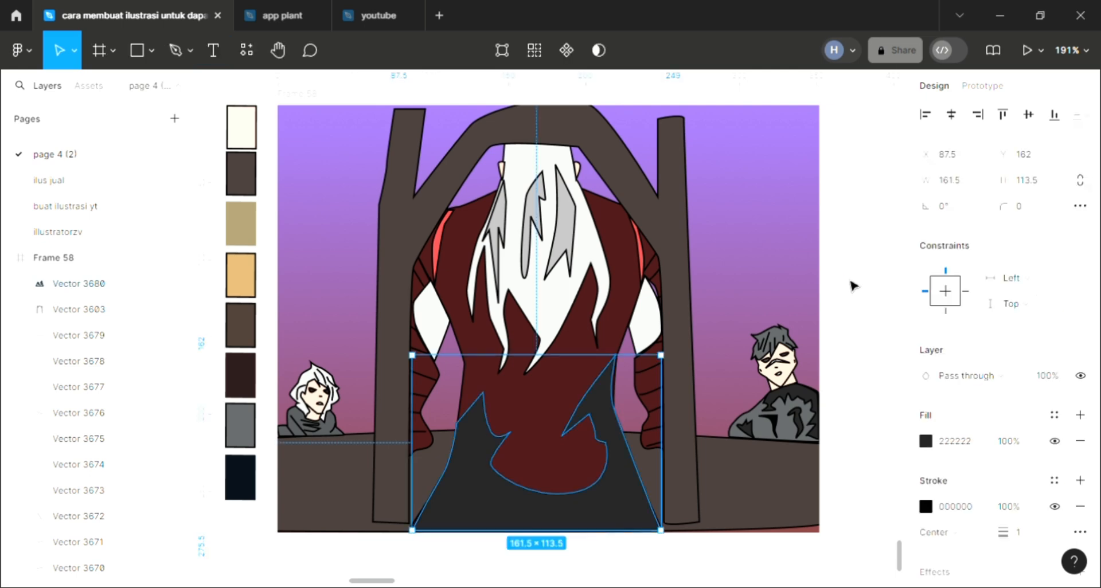
{"action": "key", "text": "Escape"}
Move the top point of the figure's white right-arm shape up to X 239, Y 103
{"action": "left_click", "coordinate": [657, 303]}
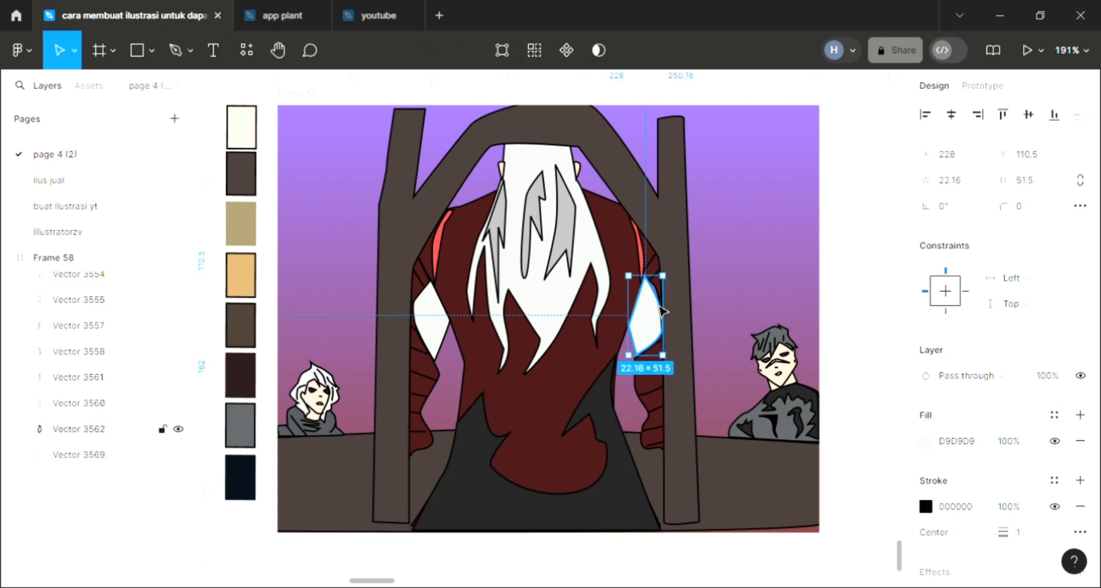
{"action": "double_click", "coordinate": [658, 301]}
{"action": "left_click_drag", "start_coordinate": [644, 276], "coordinate": [646, 264]}
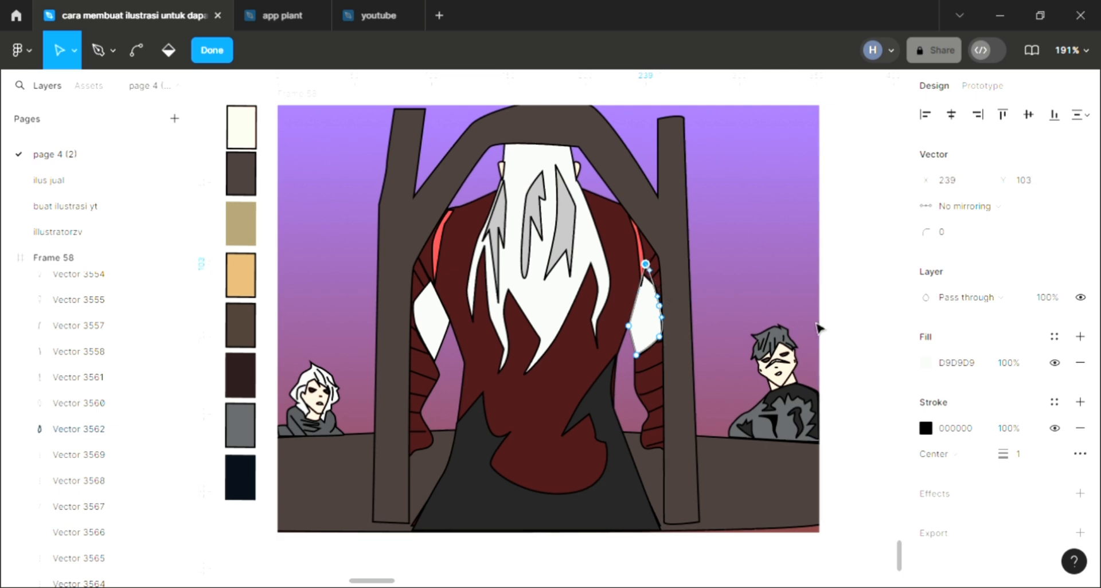
{"action": "left_click", "coordinate": [850, 261]}
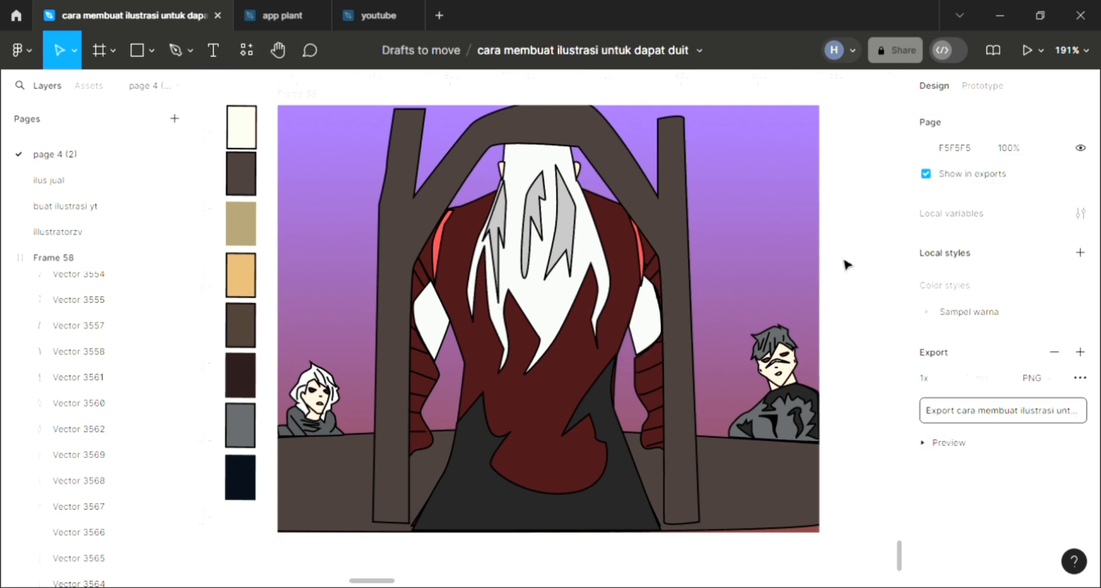
{"action": "scroll", "coordinate": [722, 341], "scroll_direction": "up", "scroll_amount": 3}
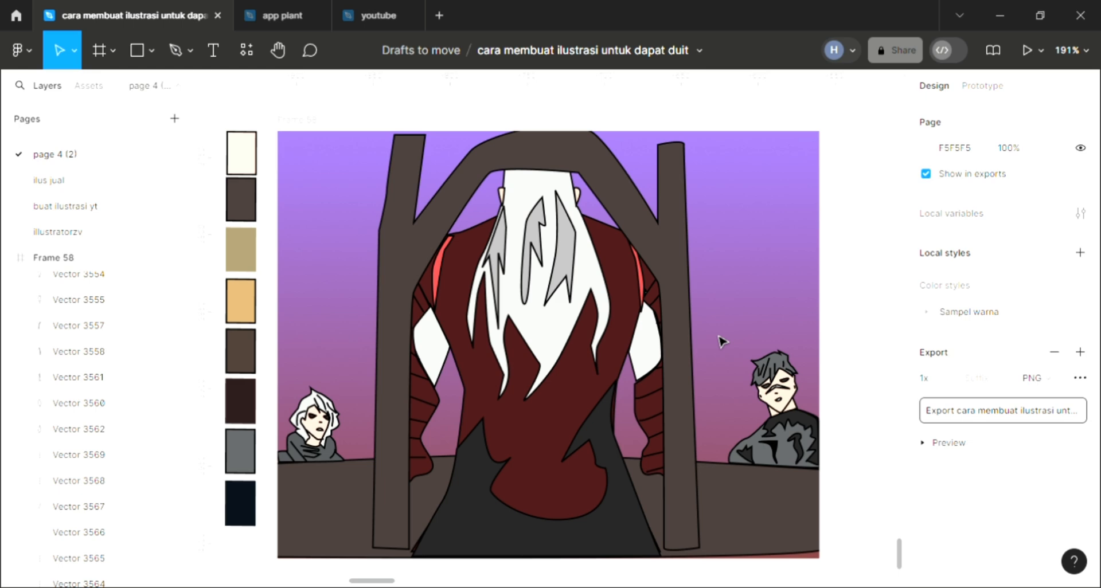
{"action": "scroll", "coordinate": [722, 342], "scroll_direction": "up", "scroll_amount": 3}
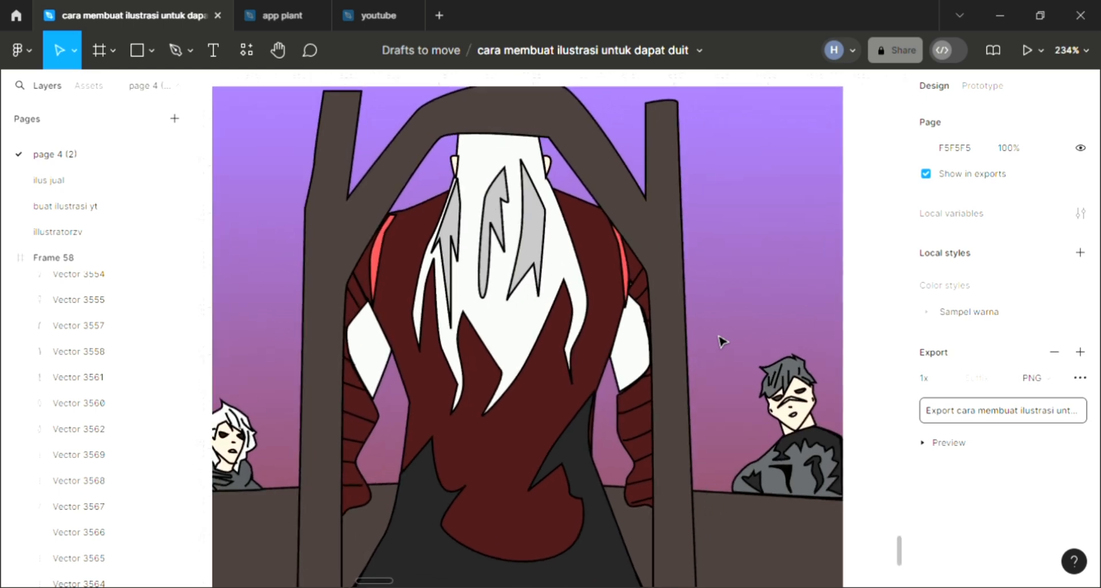
{"action": "scroll", "coordinate": [722, 342], "scroll_direction": "down", "scroll_amount": 2}
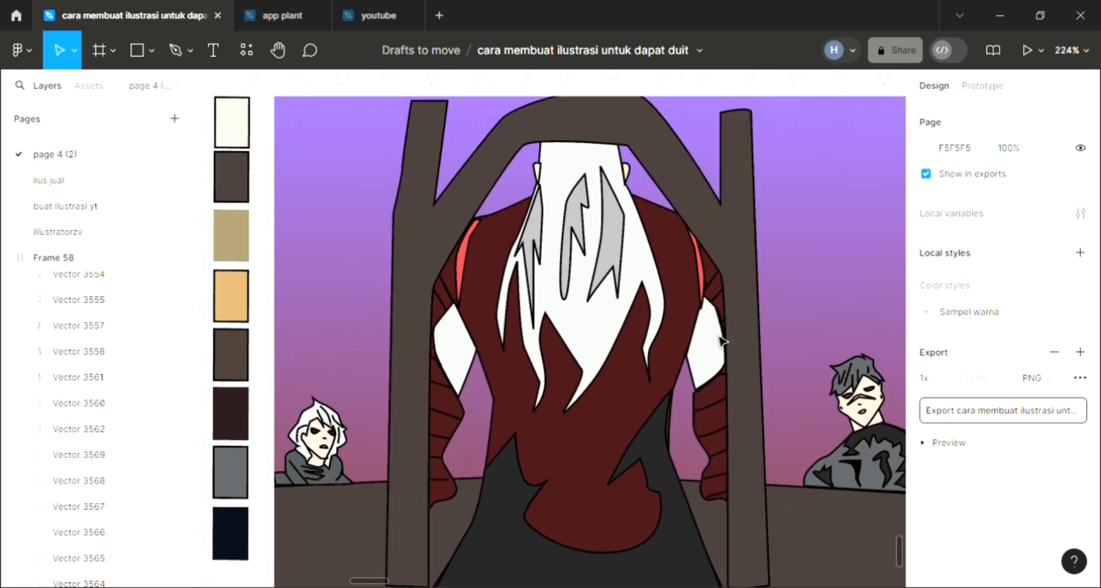
{"action": "scroll", "coordinate": [722, 341], "scroll_direction": "right", "scroll_amount": 2}
{"action": "scroll", "coordinate": [722, 342], "scroll_direction": "down", "scroll_amount": 1}
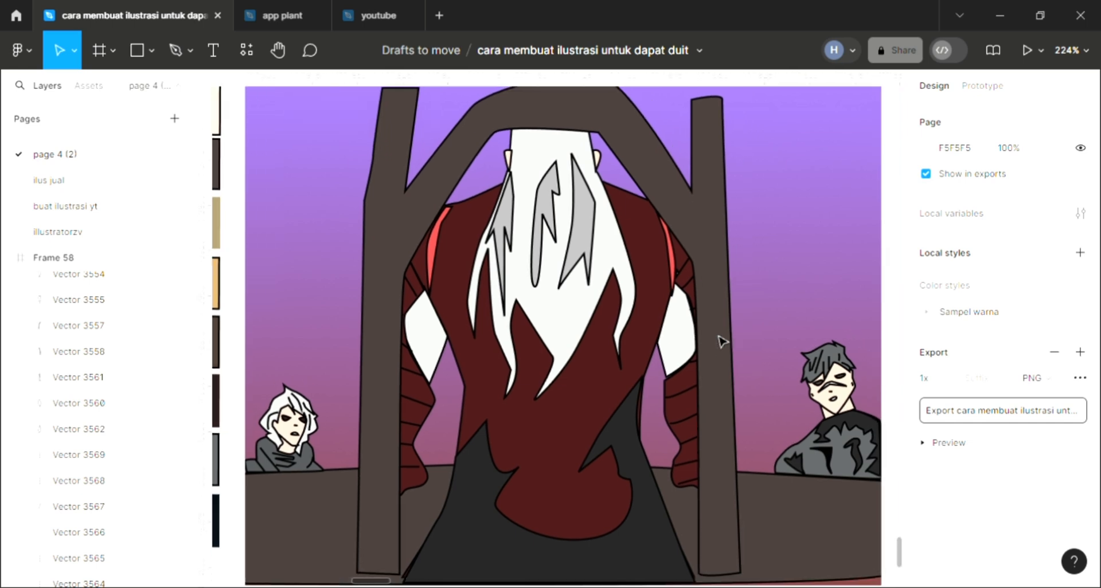